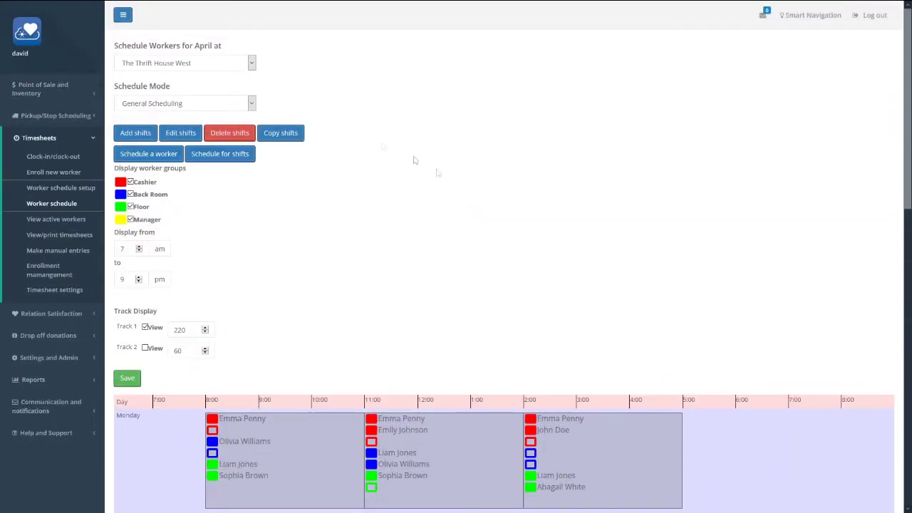
- Switch to The Thrift House South and schedule a worker as Cashier on Monday 8:00am–12:30pm
{"action": "left_click", "coordinate": [165, 60]}
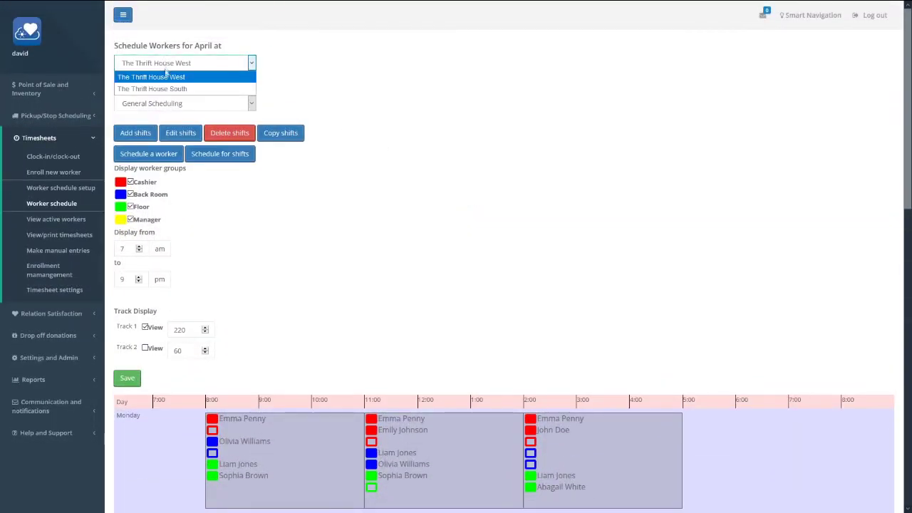
{"action": "left_click", "coordinate": [152, 88]}
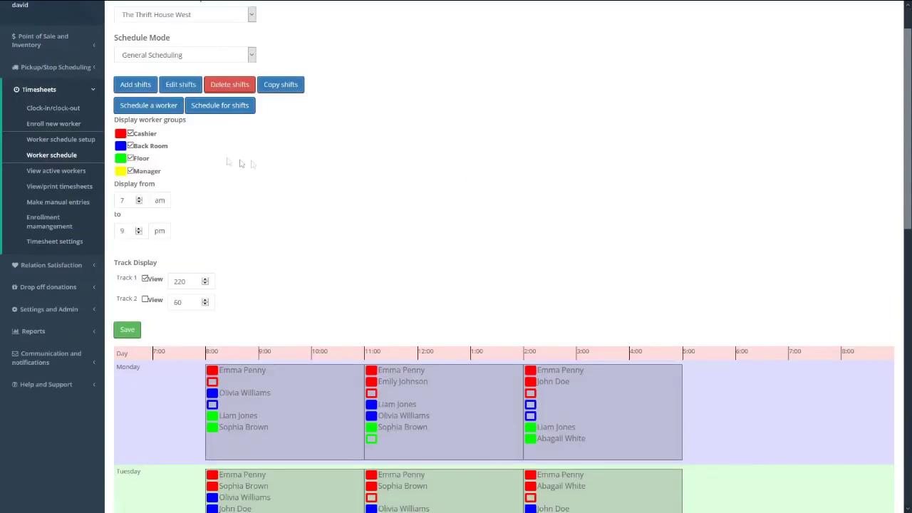
{"action": "left_click", "coordinate": [157, 107]}
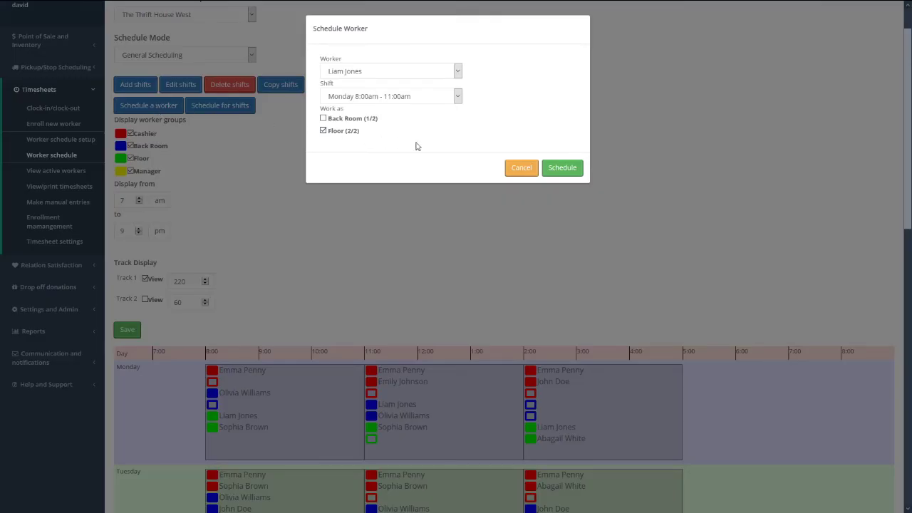
{"action": "left_click", "coordinate": [378, 75]}
{"action": "left_click", "coordinate": [349, 97]}
{"action": "left_click", "coordinate": [373, 96]}
{"action": "left_click", "coordinate": [379, 122]}
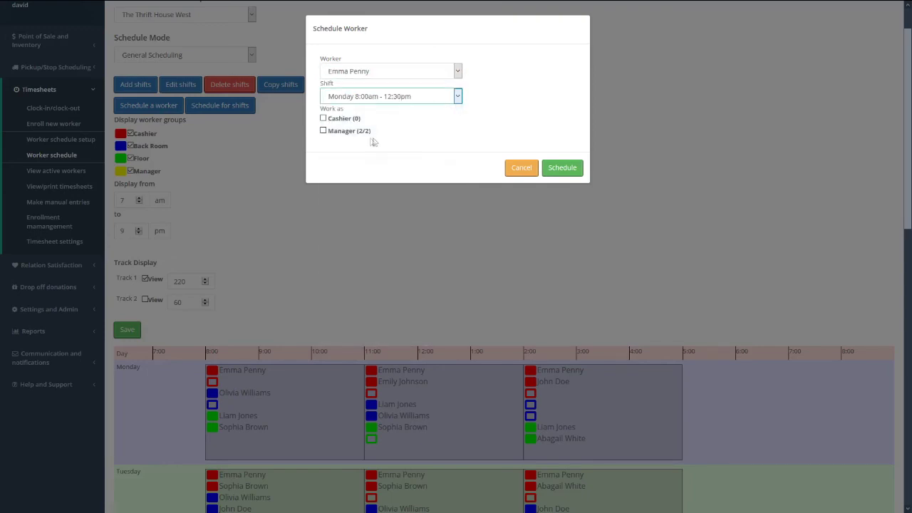
{"action": "left_click", "coordinate": [339, 121]}
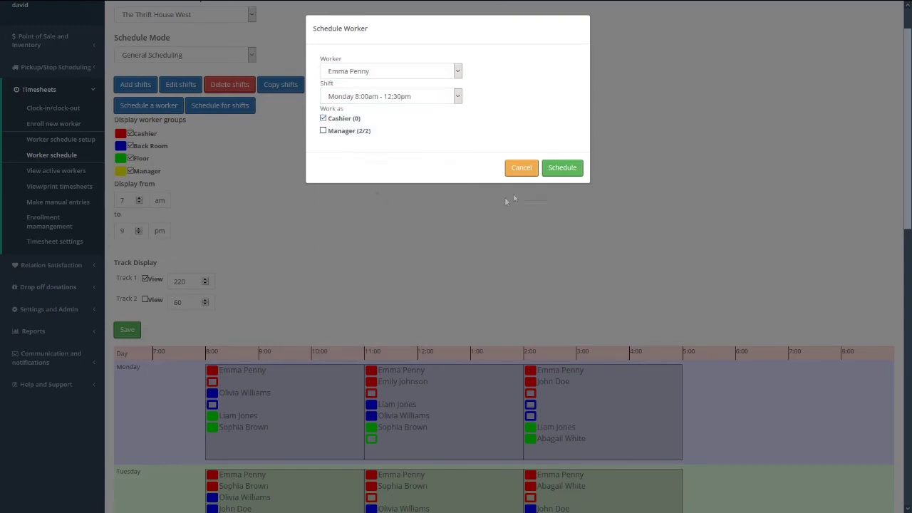
{"action": "left_click", "coordinate": [562, 169]}
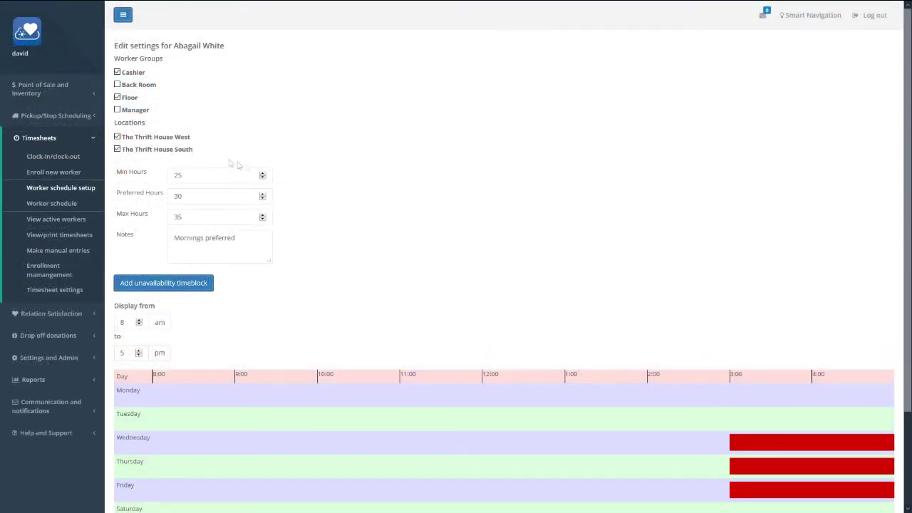
{"action": "scroll", "coordinate": [584, 300], "scroll_direction": "down", "scroll_amount": 3}
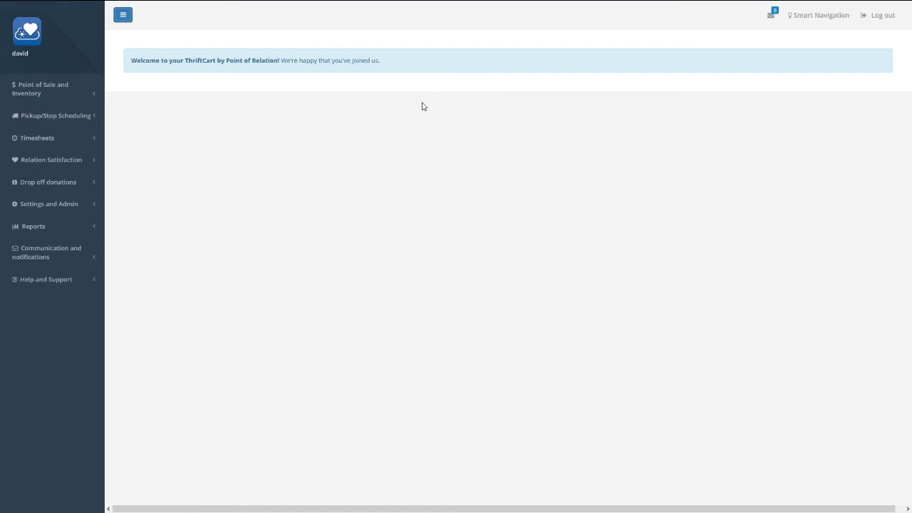
- Enroll a new worker as staff with their name, then go to Worker schedule setup
{"action": "left_click", "coordinate": [91, 139]}
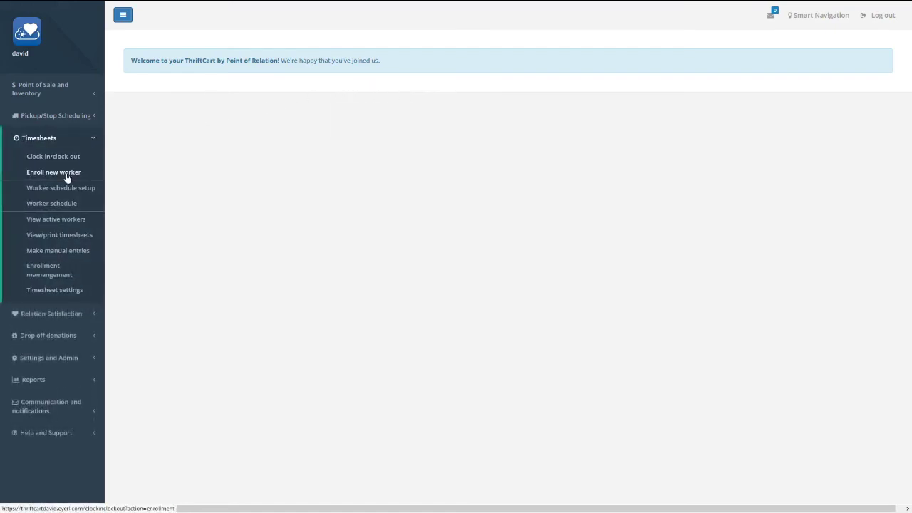
{"action": "left_click", "coordinate": [67, 178]}
{"action": "left_click", "coordinate": [378, 80]}
{"action": "left_click", "coordinate": [236, 81]}
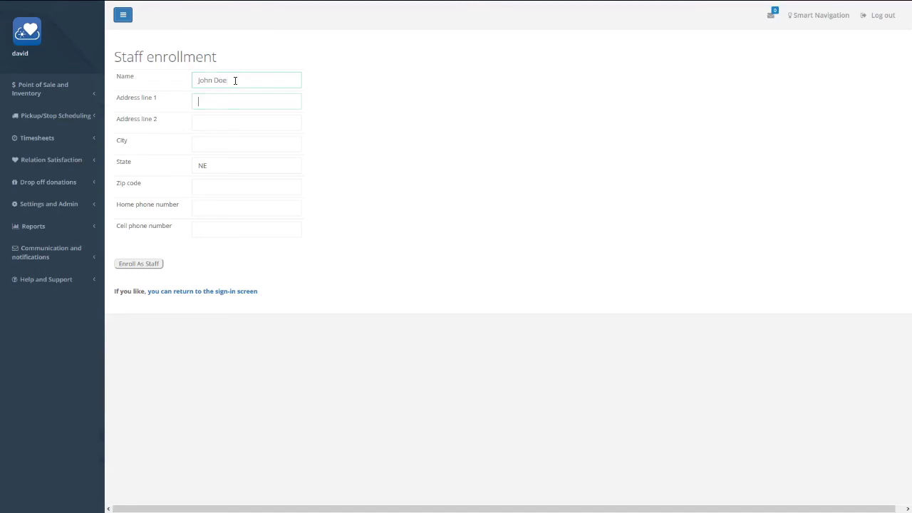
{"action": "key", "text": "Return"}
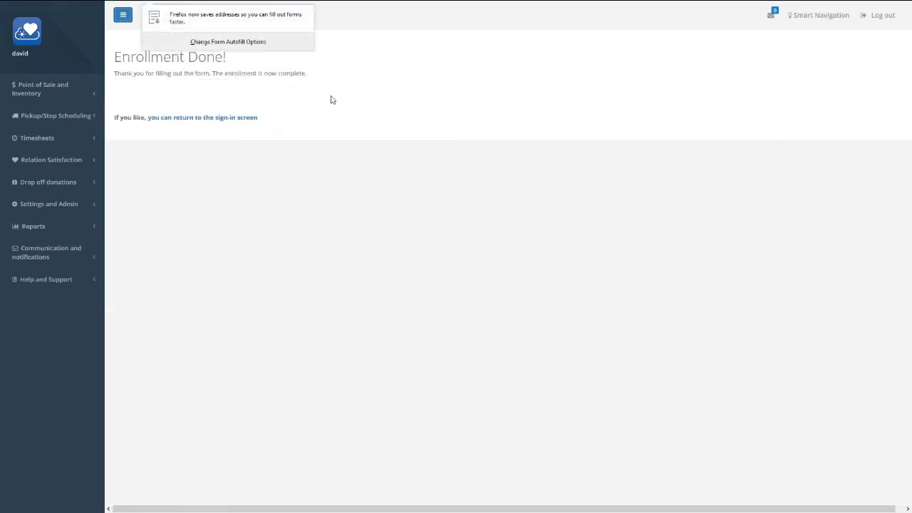
{"action": "left_click", "coordinate": [92, 140]}
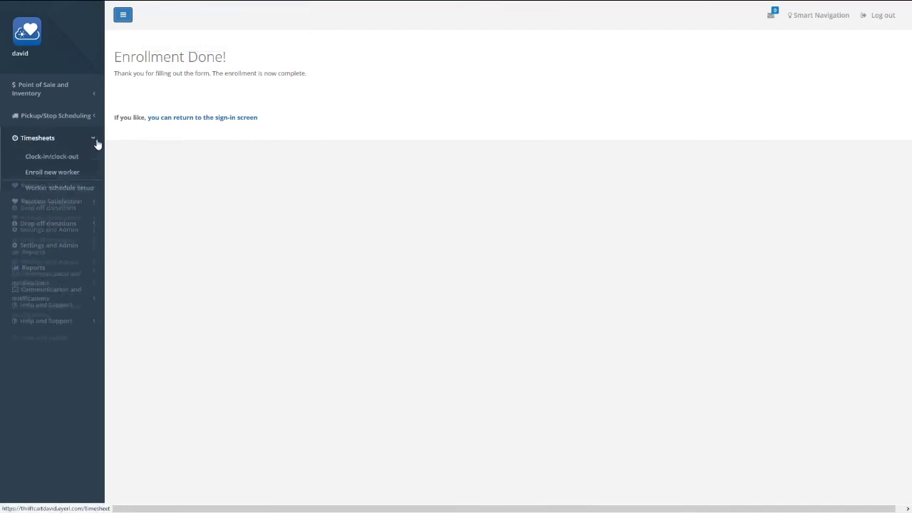
{"action": "left_click", "coordinate": [56, 190]}
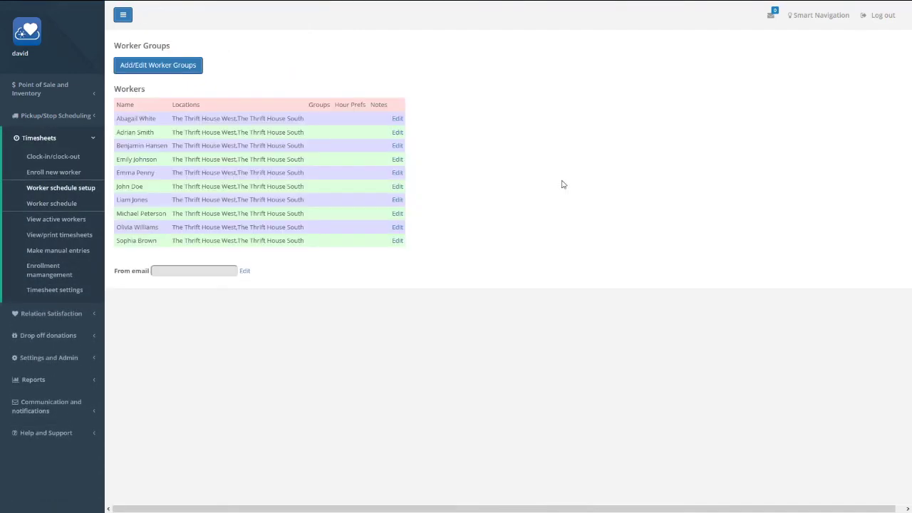
- Add four worker groups named Cashier, Back Room, Floor and Manager
{"action": "left_click", "coordinate": [178, 66]}
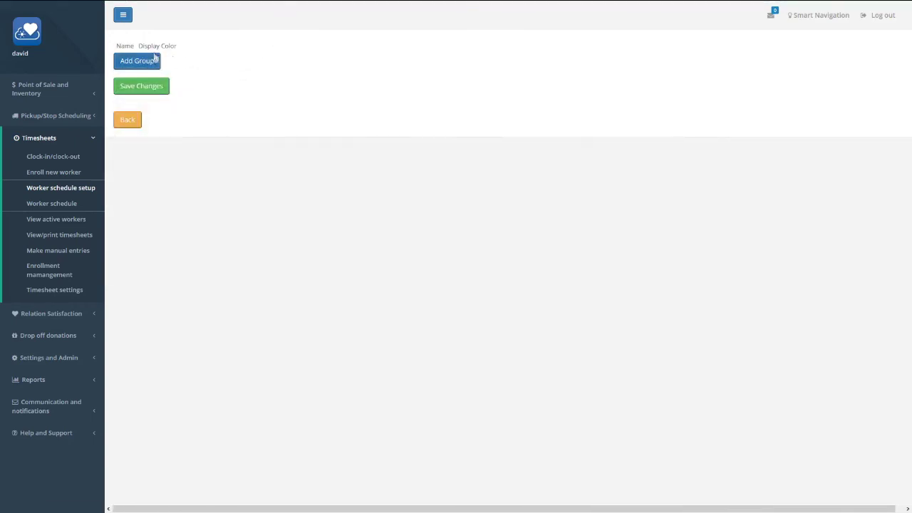
{"action": "left_click", "coordinate": [154, 61]}
{"action": "left_click", "coordinate": [152, 83]}
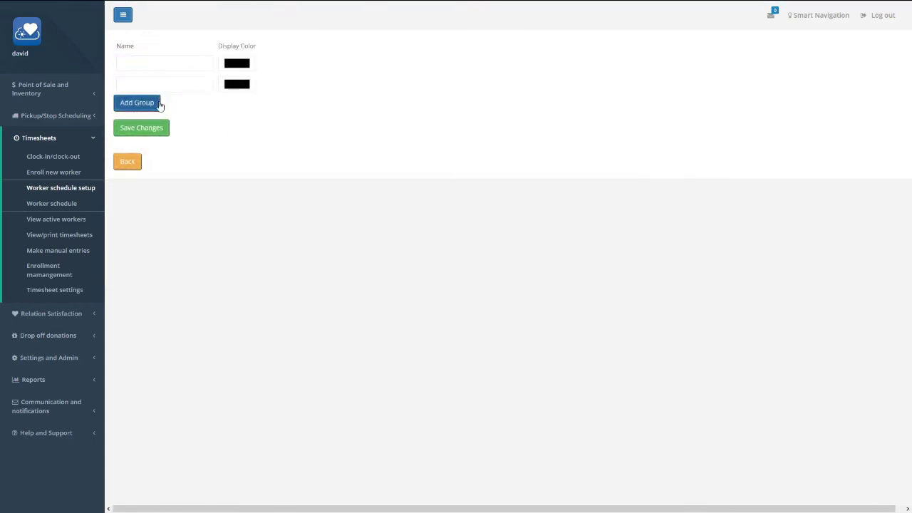
{"action": "left_click", "coordinate": [158, 103]}
{"action": "left_click", "coordinate": [153, 126]}
{"action": "left_click", "coordinate": [161, 60]}
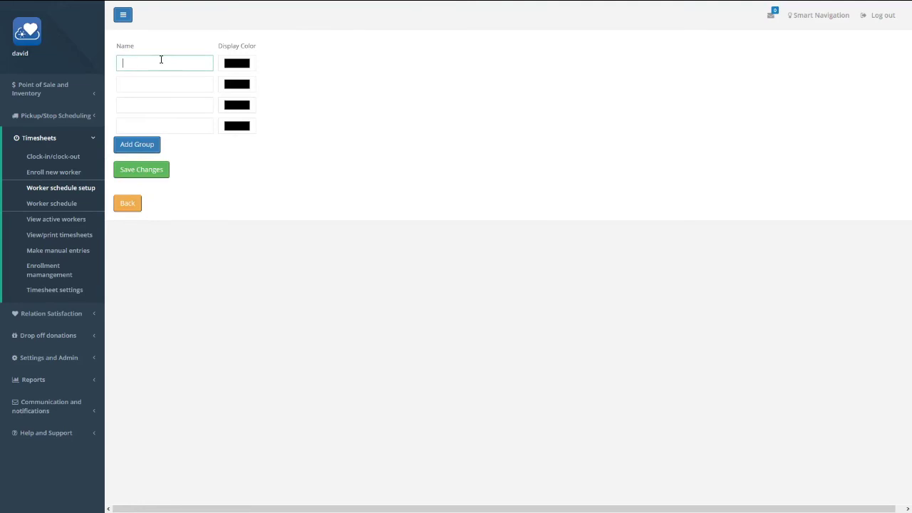
{"action": "type", "text": "Cashier"}
{"action": "key", "text": "Tab"}
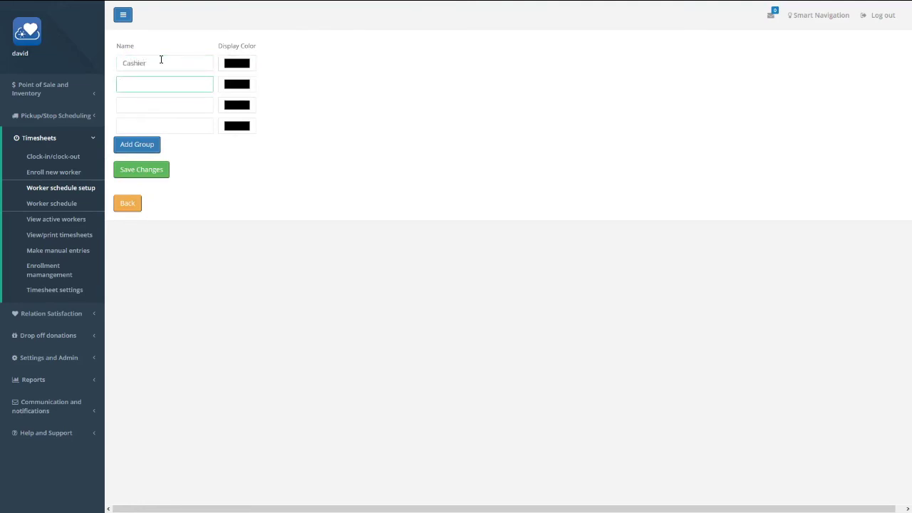
{"action": "type", "text": "Back Room"}
{"action": "key", "text": "Tab"}
{"action": "type", "text": "Floor"}
{"action": "key", "text": "Tab"}
{"action": "type", "text": "Ma"}
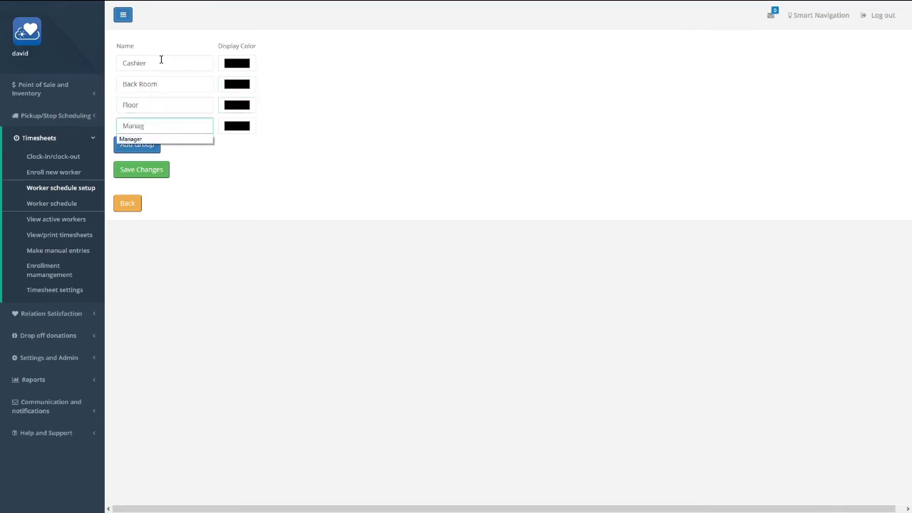
{"action": "left_click", "coordinate": [295, 99]}
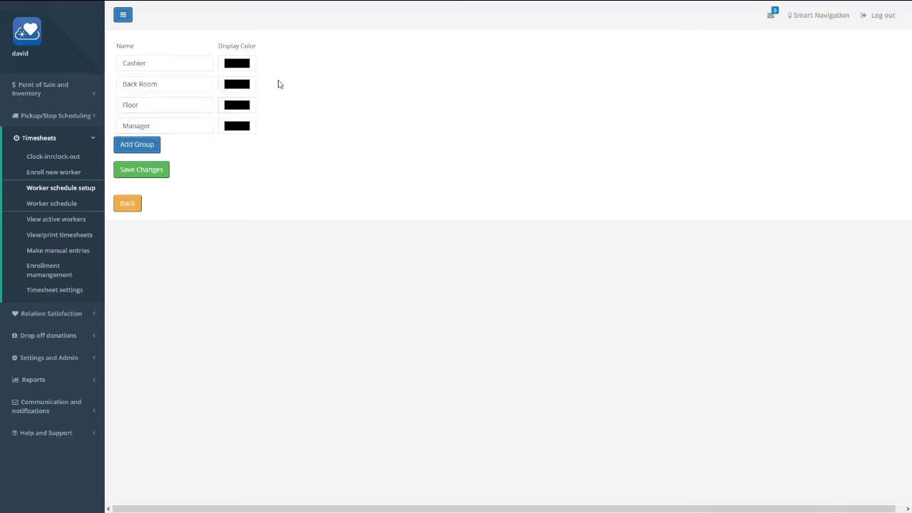
- Colour Cashier red, Back Room blue, Floor green, Manager yellow, and save the groups
{"action": "left_click", "coordinate": [247, 68]}
{"action": "left_click", "coordinate": [14, 41]}
{"action": "left_click", "coordinate": [24, 148]}
{"action": "left_click", "coordinate": [245, 84]}
{"action": "left_click", "coordinate": [63, 62]}
{"action": "left_click", "coordinate": [24, 149]}
{"action": "left_click", "coordinate": [239, 105]}
{"action": "left_click", "coordinate": [38, 52]}
{"action": "left_click", "coordinate": [24, 149]}
{"action": "left_click", "coordinate": [238, 126]}
{"action": "left_click", "coordinate": [26, 40]}
{"action": "left_click", "coordinate": [23, 149]}
{"action": "left_click", "coordinate": [148, 173]}
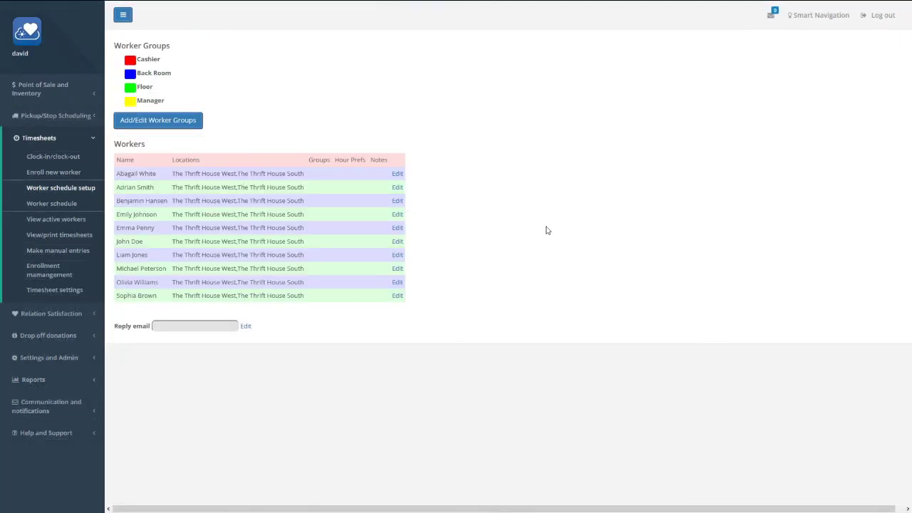
- Add the first worker to Floor, drop The Thrift House South, set 25–35 hours, note 'Mornings preferred'
{"action": "left_click", "coordinate": [398, 175]}
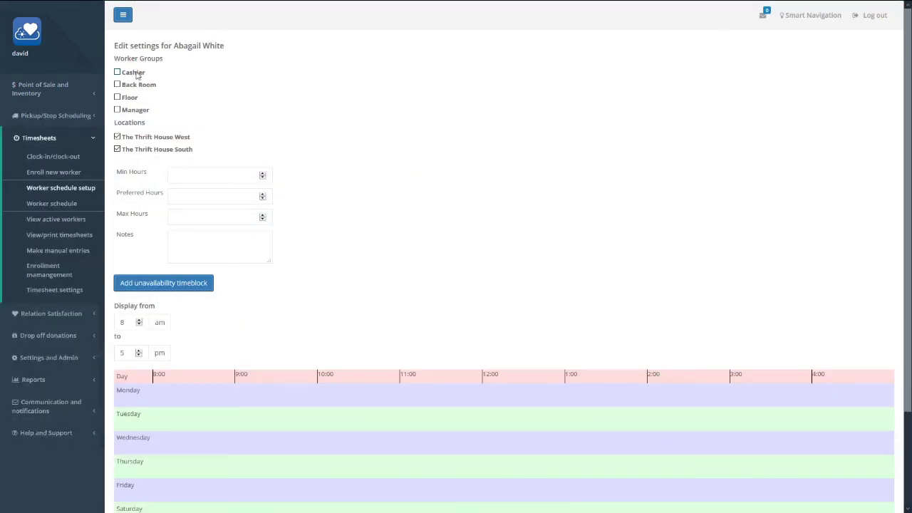
{"action": "left_click", "coordinate": [135, 100]}
{"action": "left_click", "coordinate": [143, 151]}
{"action": "left_click", "coordinate": [177, 176]}
{"action": "type", "text": "25"}
{"action": "left_click", "coordinate": [195, 193]}
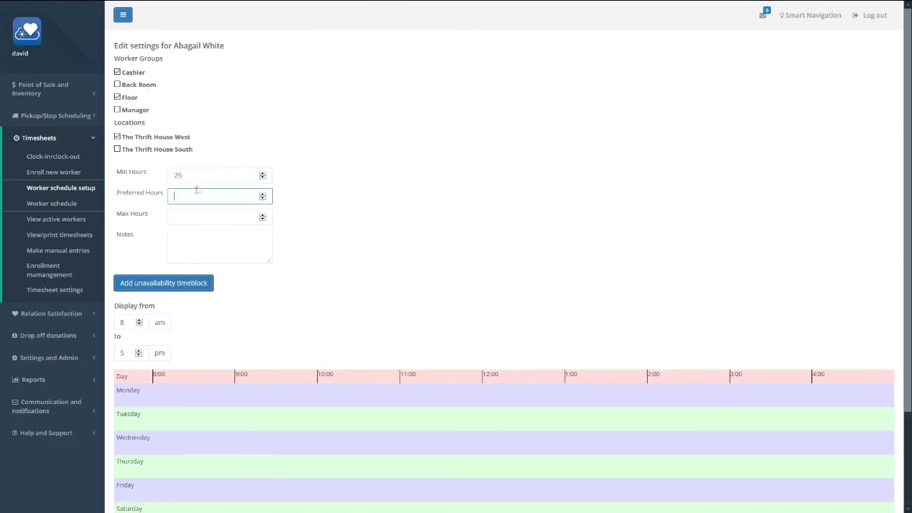
{"action": "key", "text": "Tab"}
{"action": "type", "text": "35"}
{"action": "key", "text": "Tab"}
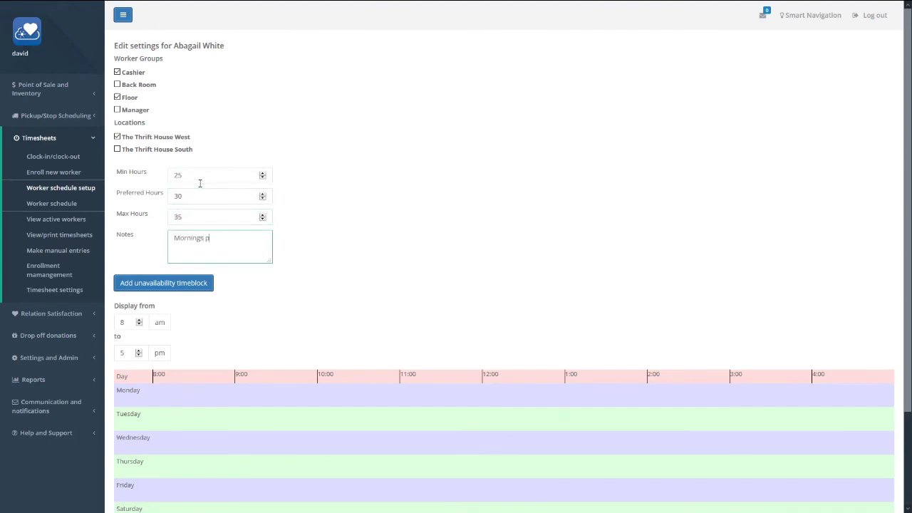
{"action": "type", "text": "Mornings preferred"}
{"action": "left_click", "coordinate": [360, 255]}
- Mark the worker unavailable after 3 pm Wednesday–Friday and save their settings
{"action": "scroll", "coordinate": [354, 257], "scroll_direction": "down", "scroll_amount": 2}
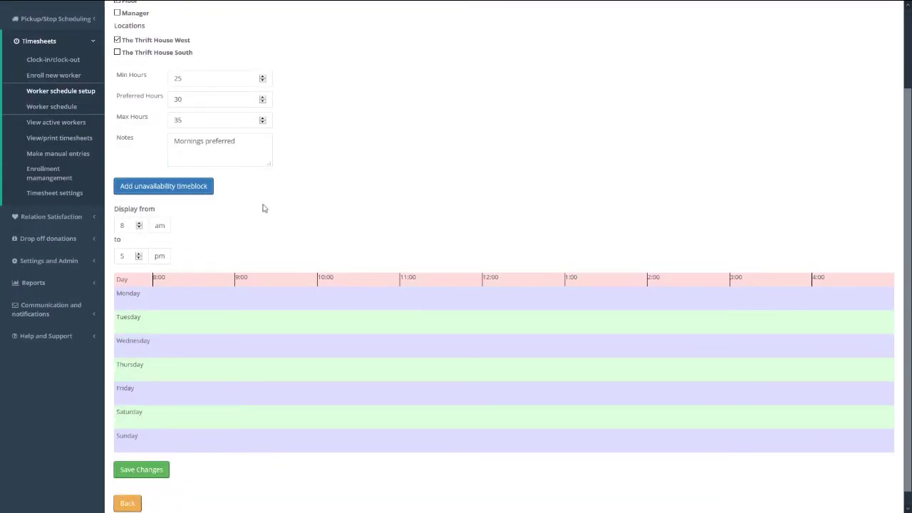
{"action": "left_click", "coordinate": [201, 188]}
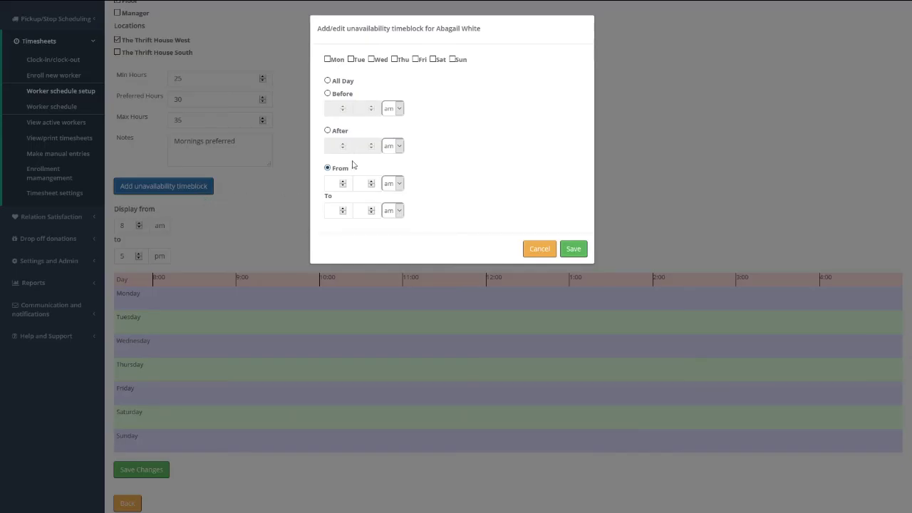
{"action": "left_click", "coordinate": [333, 131]}
{"action": "left_click", "coordinate": [332, 145]}
{"action": "type", "text": "3"}
{"action": "left_click", "coordinate": [392, 145]}
{"action": "left_click", "coordinate": [391, 166]}
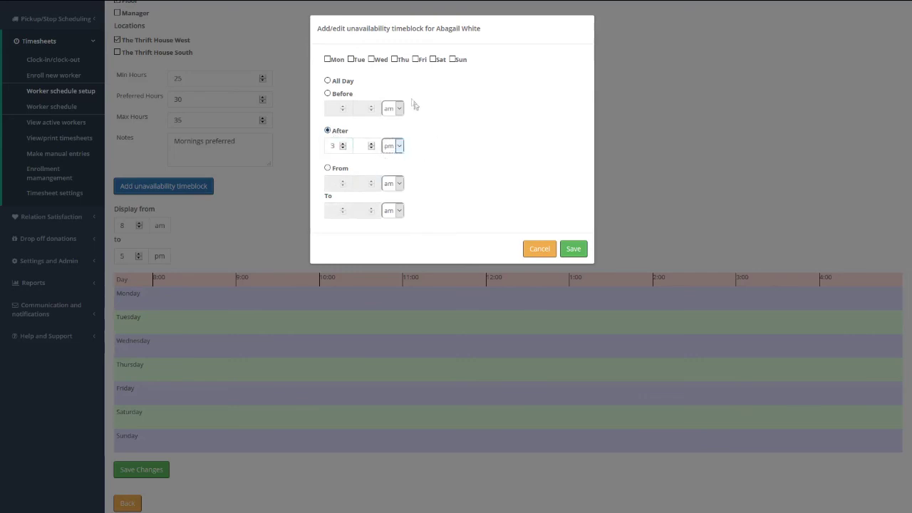
{"action": "left_click", "coordinate": [378, 60]}
{"action": "left_click", "coordinate": [398, 60]}
{"action": "left_click", "coordinate": [572, 249]}
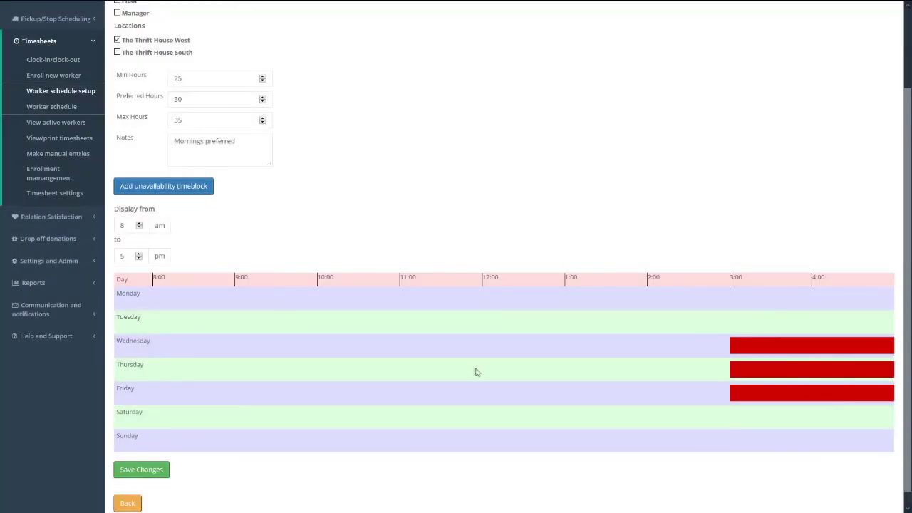
{"action": "scroll", "coordinate": [477, 372], "scroll_direction": "down", "scroll_amount": 1}
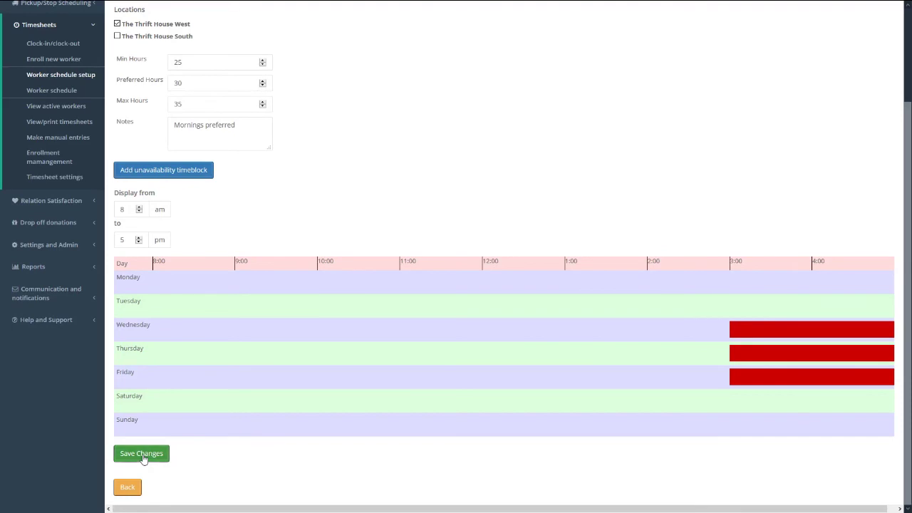
{"action": "left_click", "coordinate": [142, 456]}
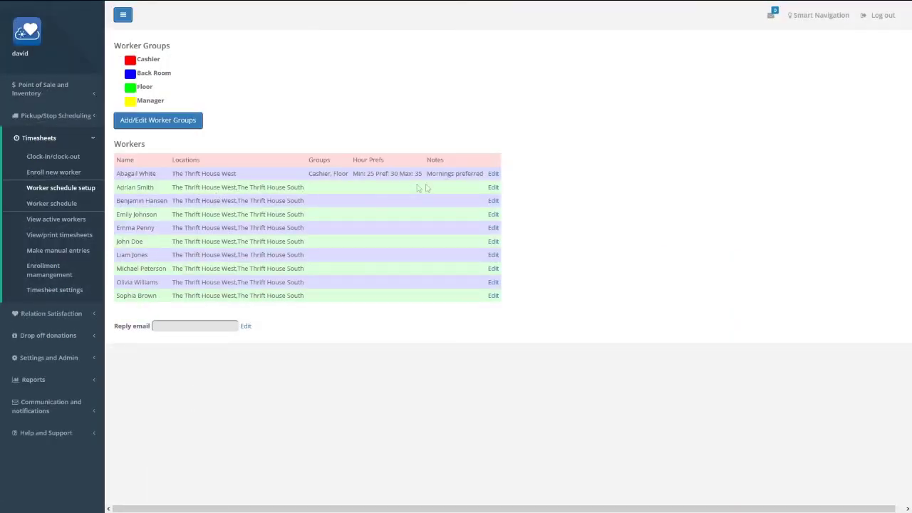
- Enter the scheduler's reply email address for schedule messages and save it
{"action": "left_click", "coordinate": [493, 187]}
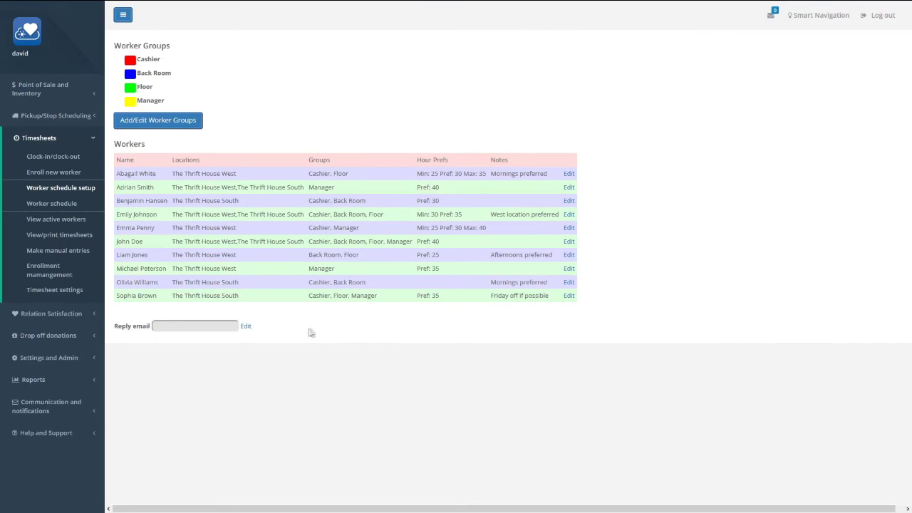
{"action": "left_click", "coordinate": [245, 328]}
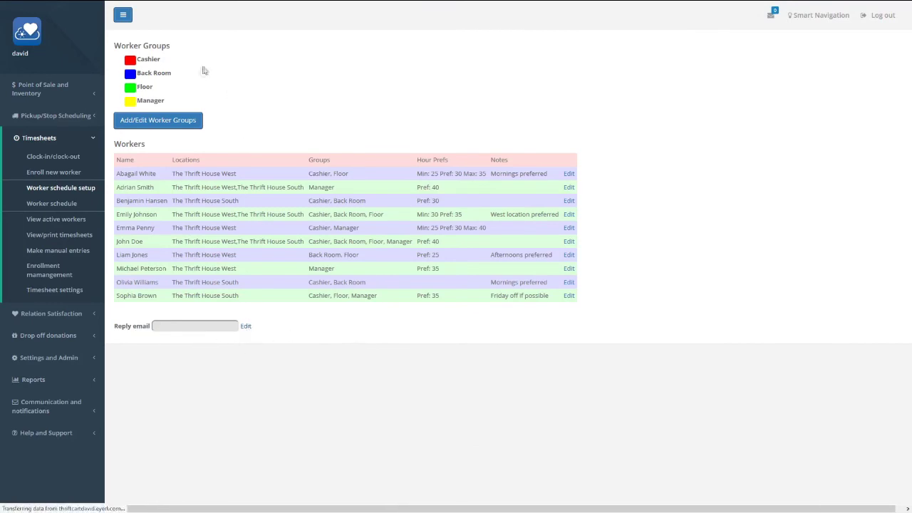
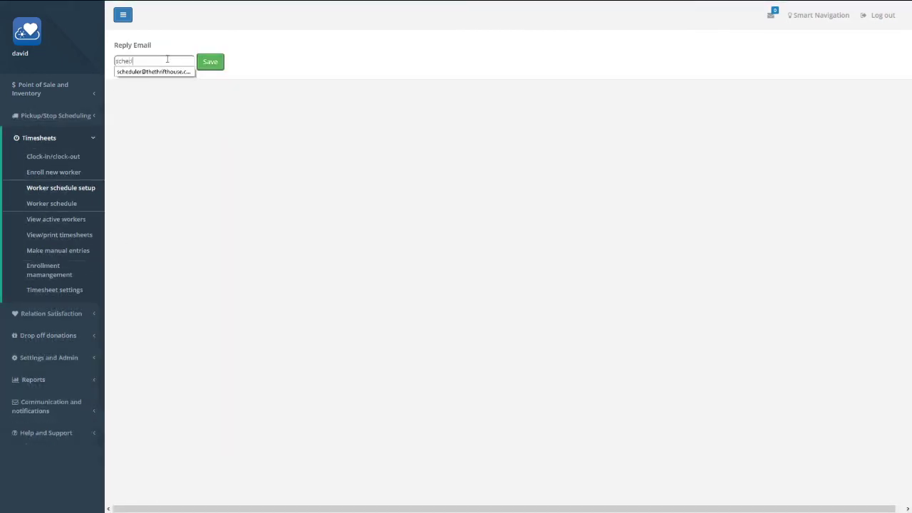
{"action": "left_click", "coordinate": [210, 67]}
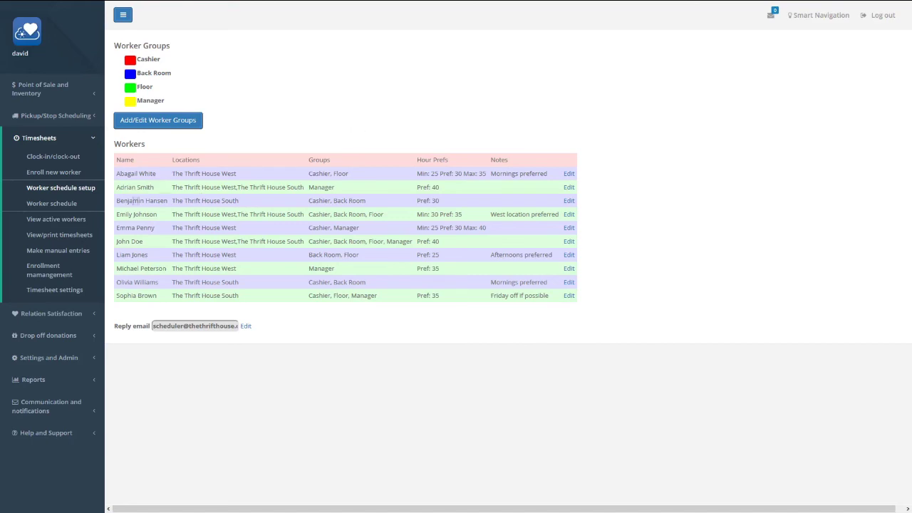
- Add a schedule custom-named 'April' spanning 04/01/2020 to 04/30/2020
{"action": "left_click", "coordinate": [53, 205]}
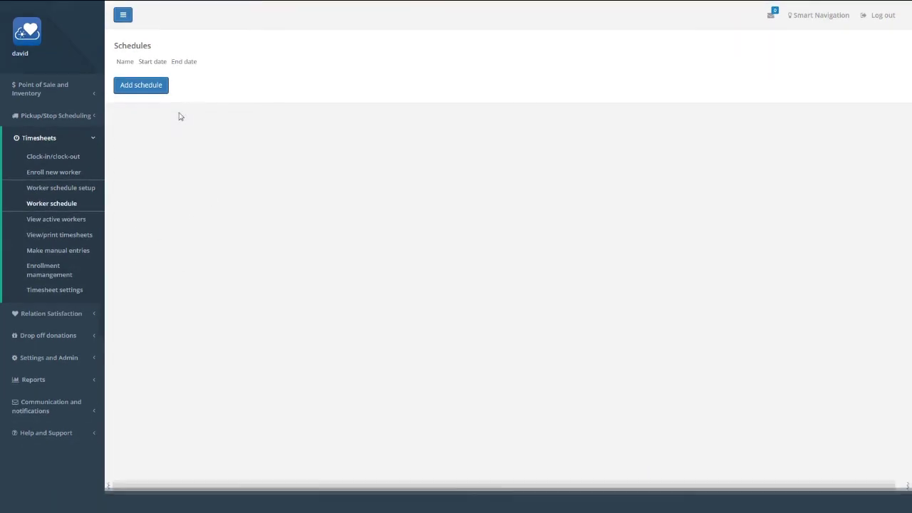
{"action": "left_click", "coordinate": [154, 89]}
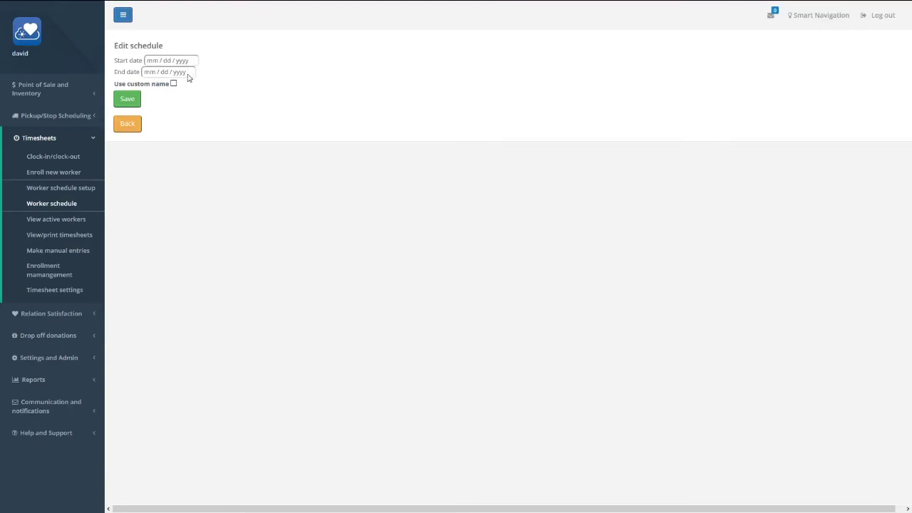
{"action": "left_click", "coordinate": [154, 85]}
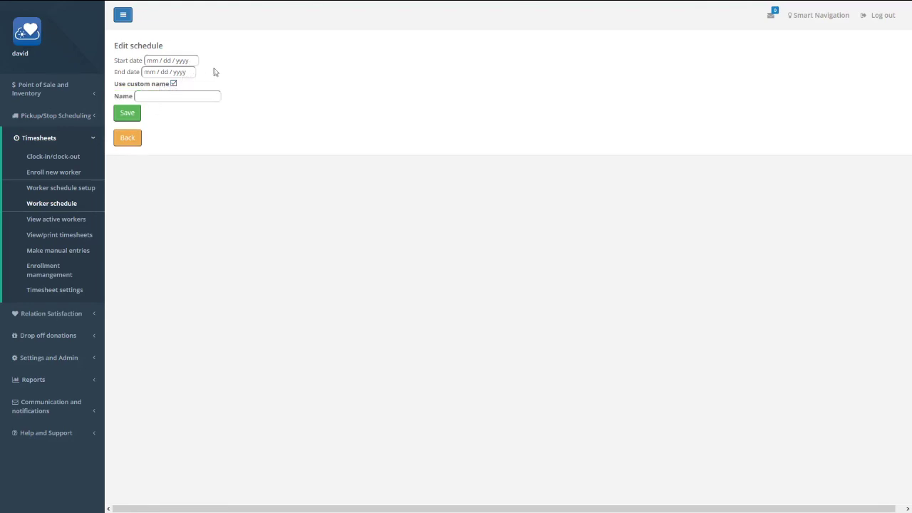
{"action": "left_click", "coordinate": [198, 62]}
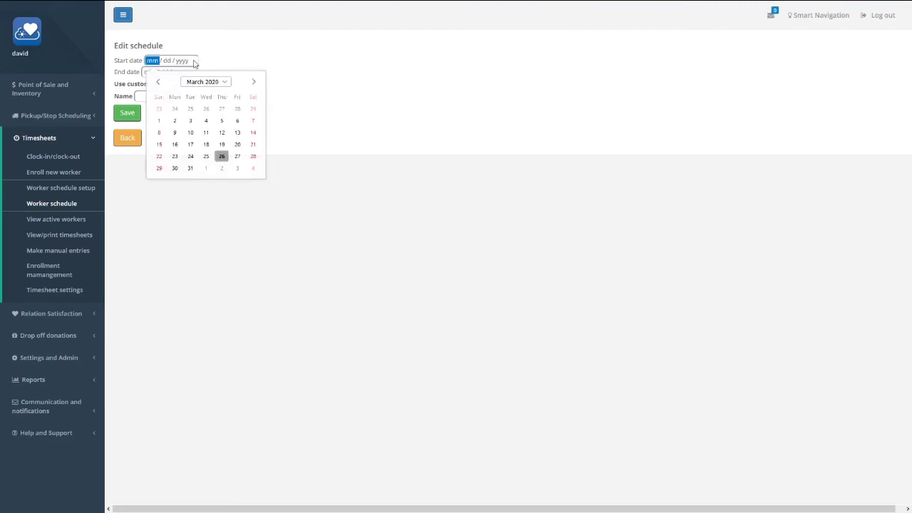
{"action": "left_click", "coordinate": [254, 81]}
{"action": "left_click", "coordinate": [206, 109]}
{"action": "left_click", "coordinate": [190, 72]}
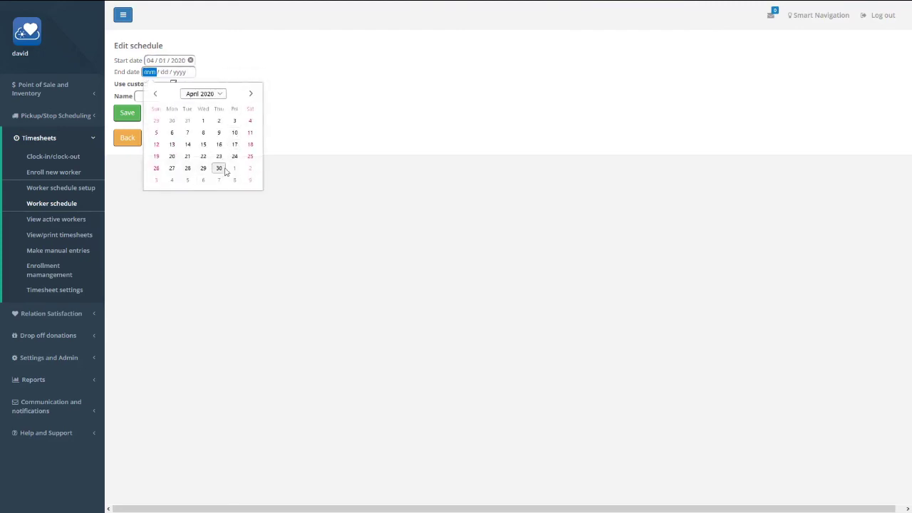
{"action": "left_click", "coordinate": [219, 168]}
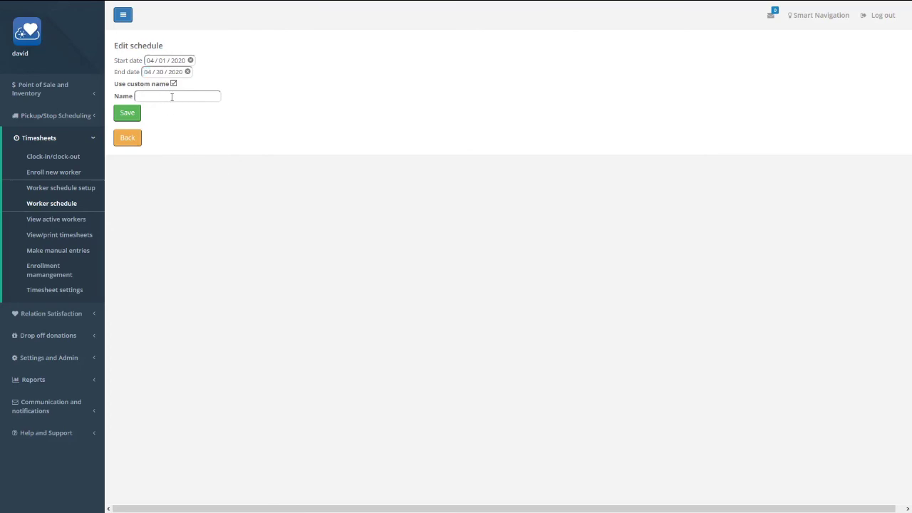
{"action": "type", "text": "April"}
{"action": "left_click", "coordinate": [367, 111]}
{"action": "left_click", "coordinate": [126, 114]}
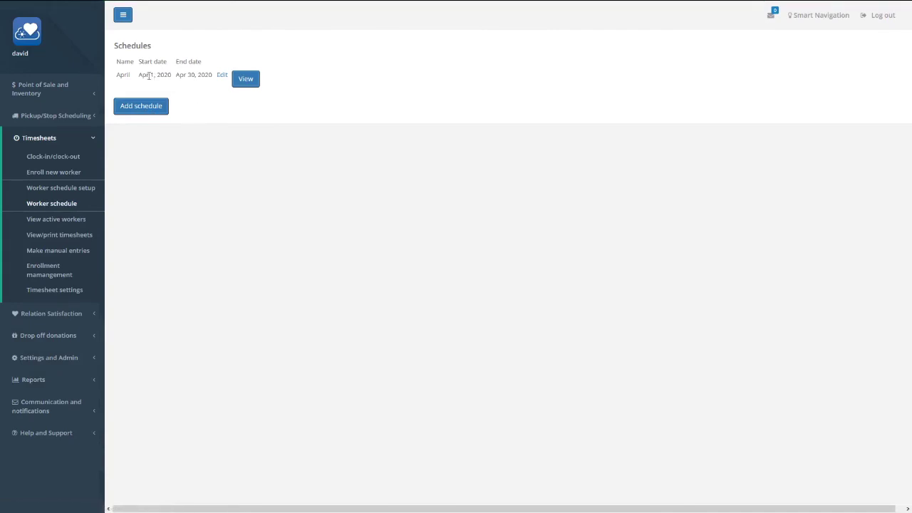
- Open the April schedule and look over its empty Monday–Friday 8:00–4:00 timetable
{"action": "left_click", "coordinate": [243, 82]}
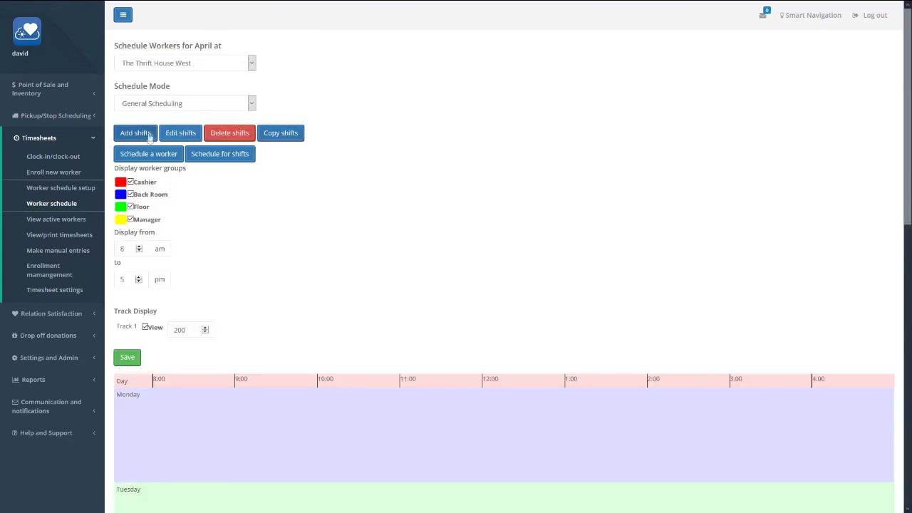
{"action": "scroll", "coordinate": [408, 288], "scroll_direction": "down", "scroll_amount": 4}
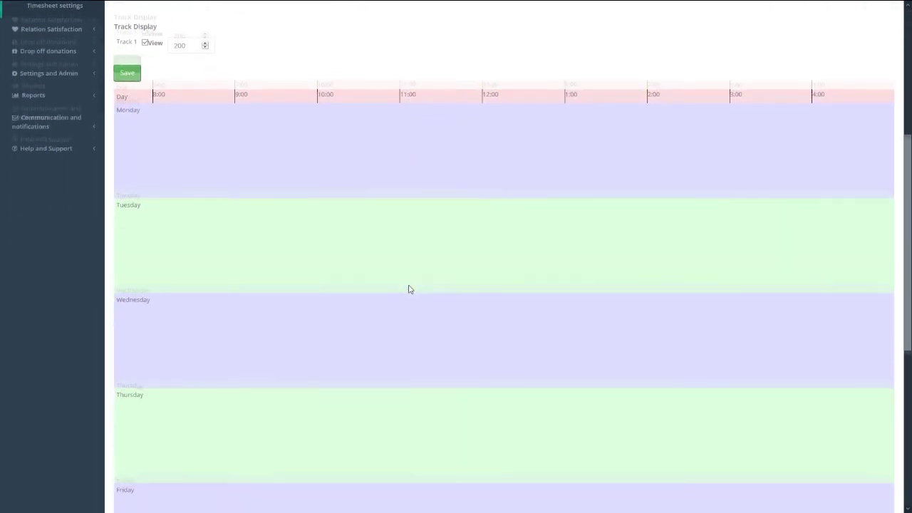
{"action": "scroll", "coordinate": [408, 289], "scroll_direction": "down", "scroll_amount": 2}
{"action": "scroll", "coordinate": [407, 288], "scroll_direction": "up", "scroll_amount": 5}
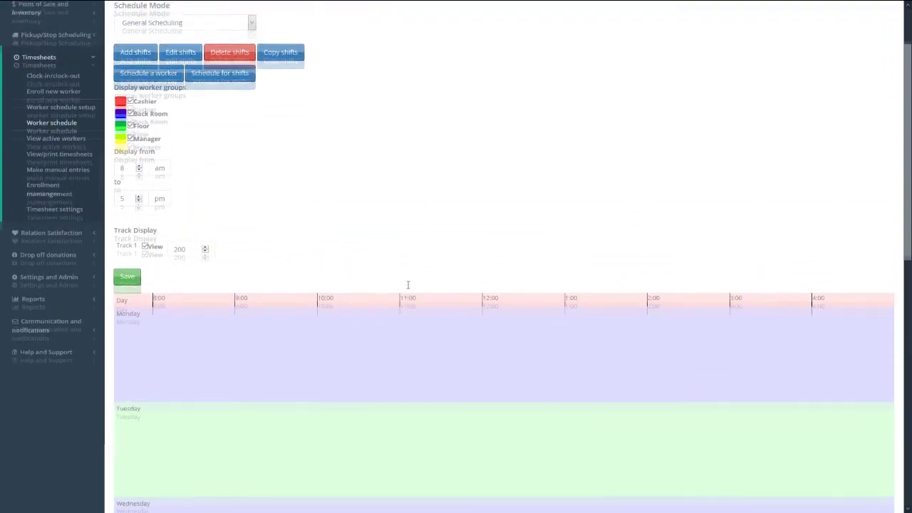
{"action": "scroll", "coordinate": [409, 283], "scroll_direction": "up", "scroll_amount": 1}
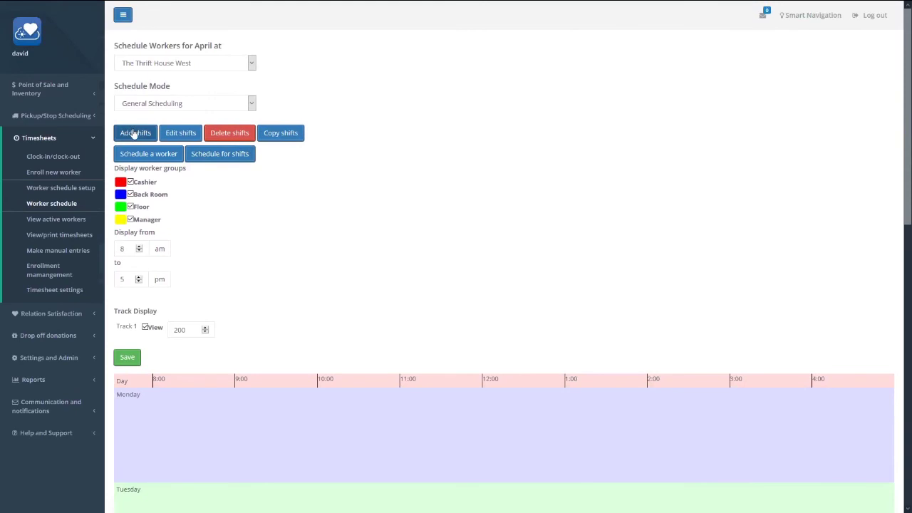
- Add weekday 8–11 am shifts requiring 3 Cashier, 2 Back Room and 2 Floor workers
{"action": "left_click", "coordinate": [134, 133]}
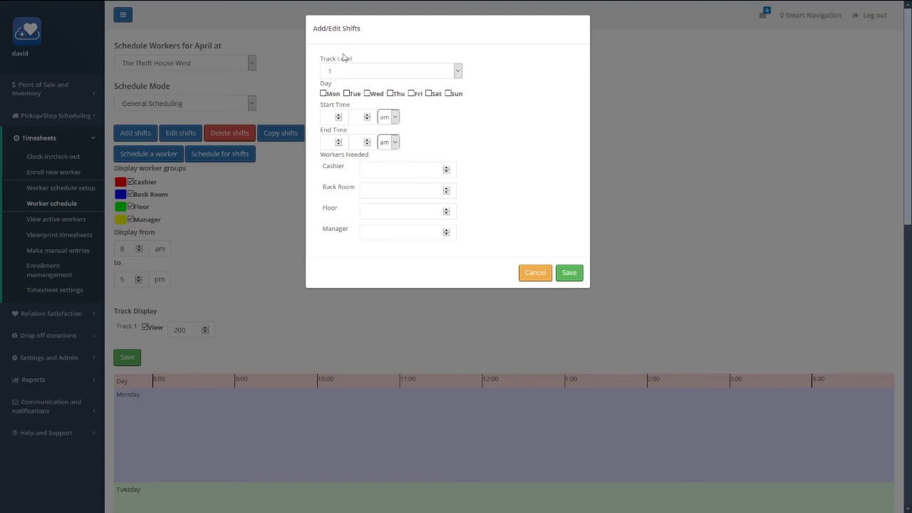
{"action": "left_click", "coordinate": [331, 95]}
{"action": "left_click", "coordinate": [378, 95]}
{"action": "left_click", "coordinate": [394, 95]}
{"action": "left_click", "coordinate": [329, 118]}
{"action": "type", "text": "8"}
{"action": "left_click", "coordinate": [329, 142]}
{"action": "type", "text": "11"}
{"action": "left_click", "coordinate": [370, 168]}
{"action": "type", "text": "3"}
{"action": "left_click", "coordinate": [387, 190]}
{"action": "left_click", "coordinate": [381, 207]}
{"action": "type", "text": "2"}
{"action": "left_click", "coordinate": [571, 275]}
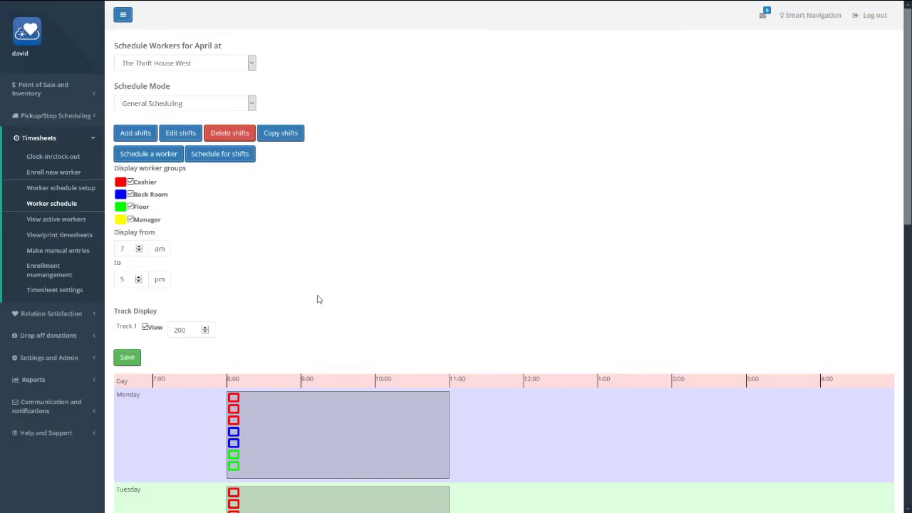
- Review the weekday timetable and select the Monday 8:00–11:00 shift
{"action": "scroll", "coordinate": [321, 303], "scroll_direction": "down", "scroll_amount": 6}
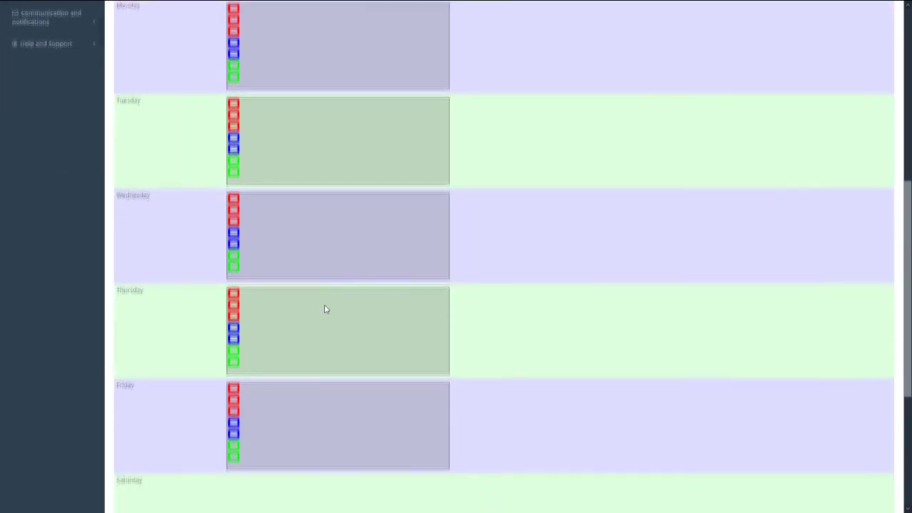
{"action": "scroll", "coordinate": [325, 309], "scroll_direction": "up", "scroll_amount": 7}
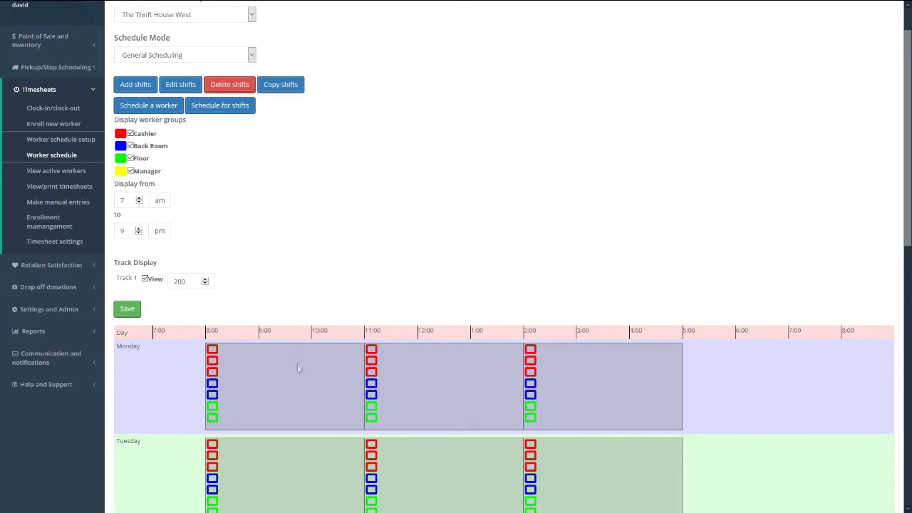
{"action": "left_click", "coordinate": [292, 383]}
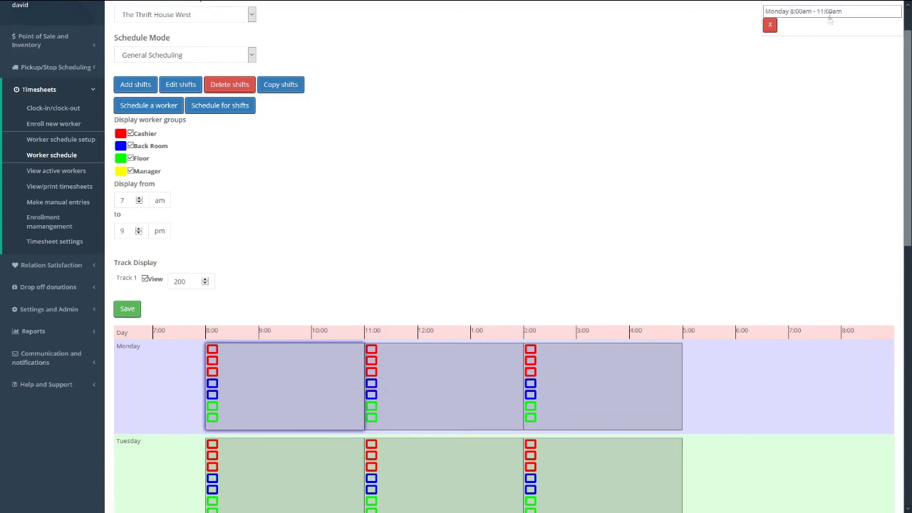
- Lower the Monday 8:00–11:00 shift's cashier requirement to 2
{"action": "left_click", "coordinate": [474, 387]}
{"action": "left_click", "coordinate": [618, 360]}
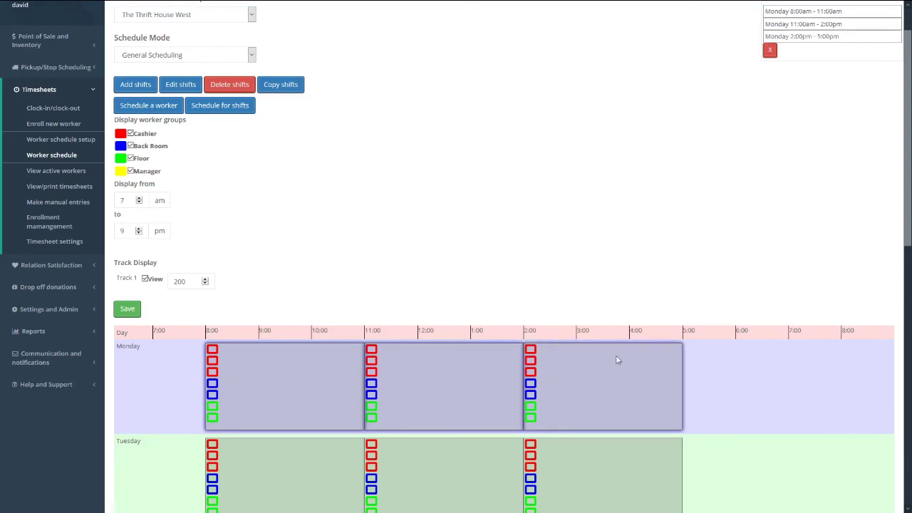
{"action": "left_click", "coordinate": [770, 53]}
{"action": "left_click", "coordinate": [286, 350]}
{"action": "left_click", "coordinate": [181, 84]}
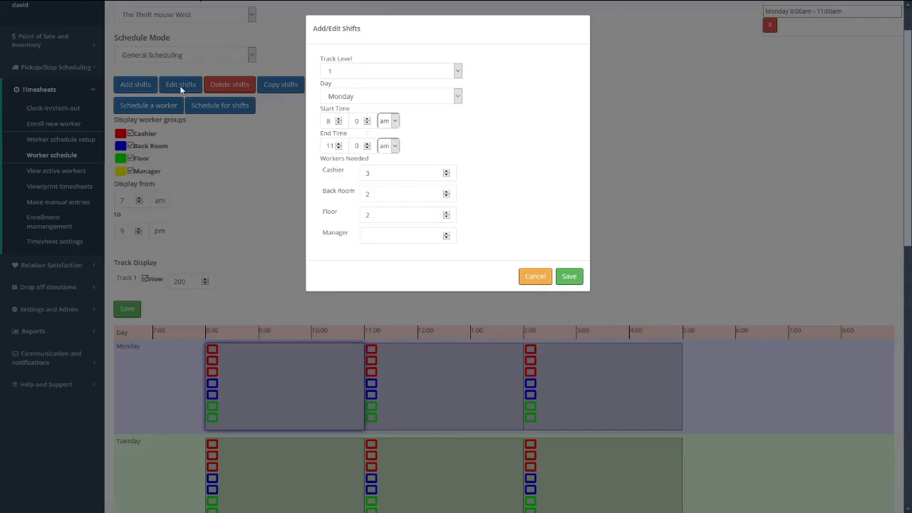
{"action": "double_click", "coordinate": [402, 173]}
{"action": "type", "text": "2"}
{"action": "left_click", "coordinate": [570, 277]}
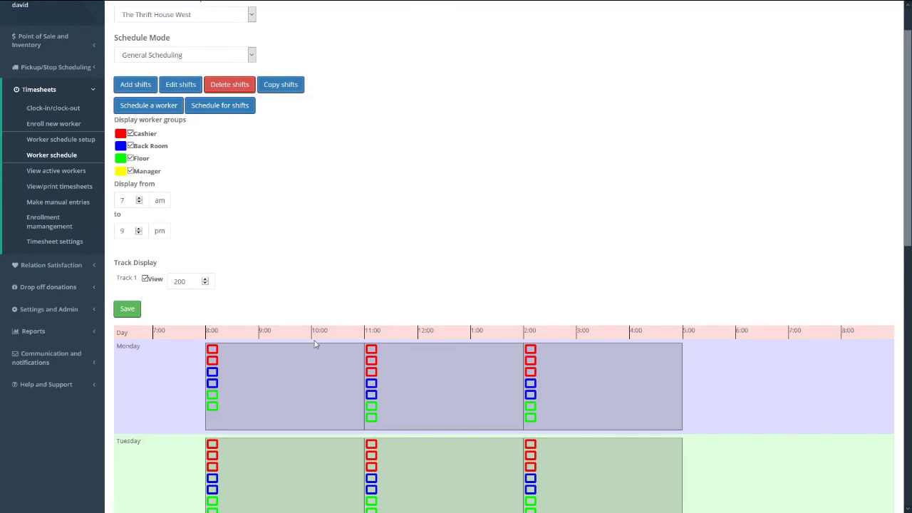
- Select the Monday 8:00–11:00 shift with other shifts and open the editor, closing without changes
{"action": "left_click", "coordinate": [295, 381]}
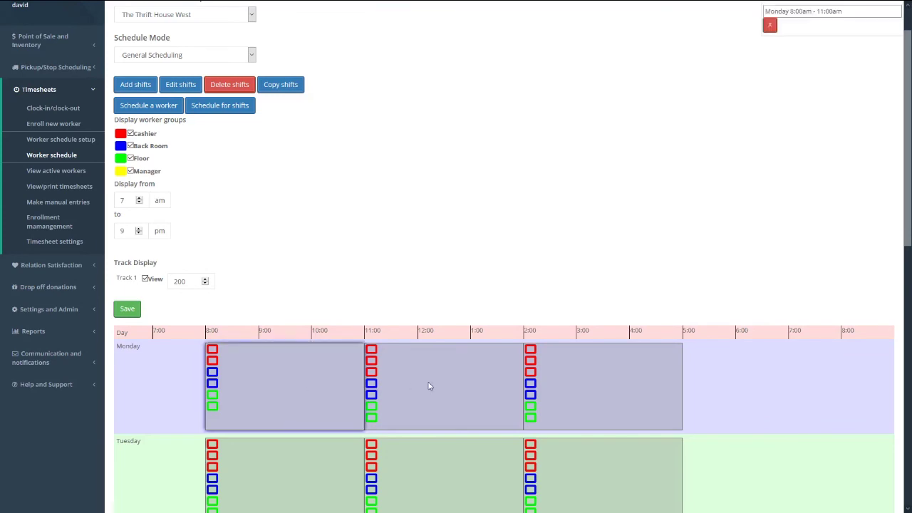
{"action": "left_click", "coordinate": [430, 387]}
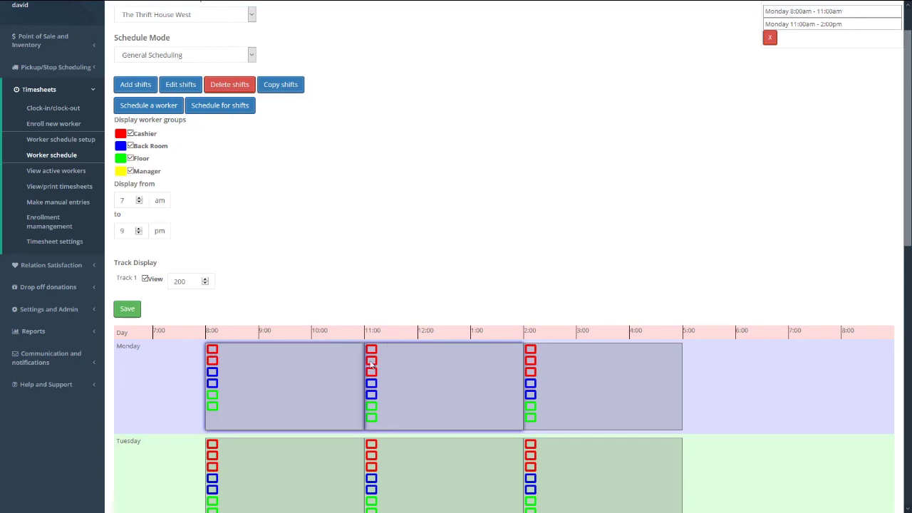
{"action": "left_click", "coordinate": [184, 86]}
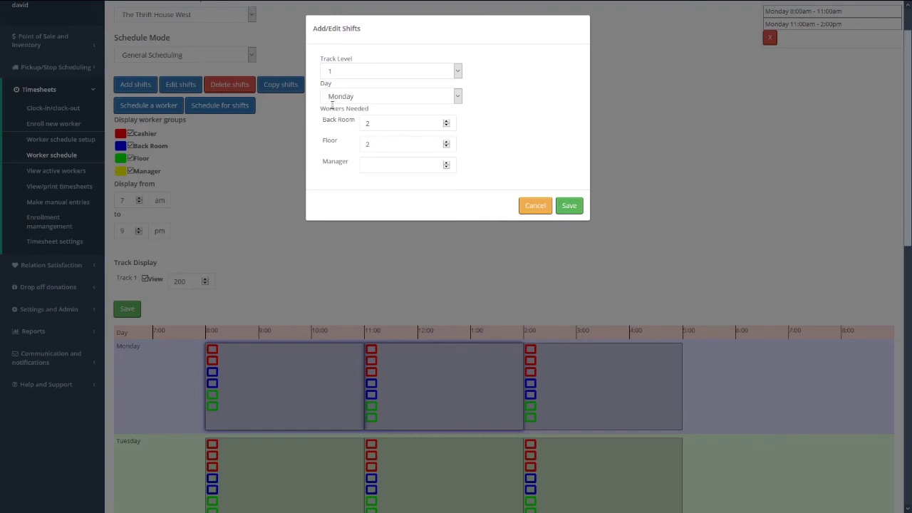
{"action": "left_click", "coordinate": [536, 205]}
{"action": "left_click", "coordinate": [429, 358]}
{"action": "left_click", "coordinate": [328, 385]}
{"action": "scroll", "coordinate": [299, 335], "scroll_direction": "down", "scroll_amount": 2}
{"action": "left_click", "coordinate": [281, 287]}
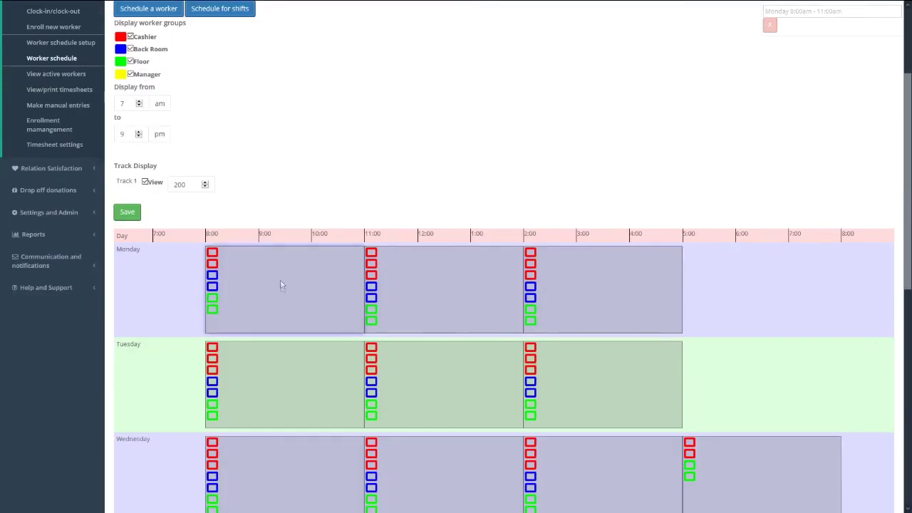
{"action": "left_click", "coordinate": [271, 368]}
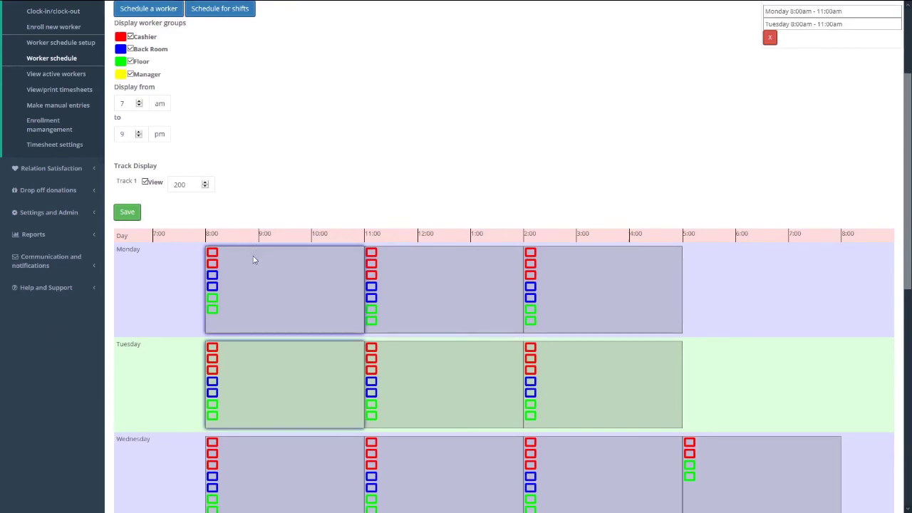
{"action": "scroll", "coordinate": [291, 287], "scroll_direction": "up", "scroll_amount": 3}
{"action": "left_click", "coordinate": [180, 132]}
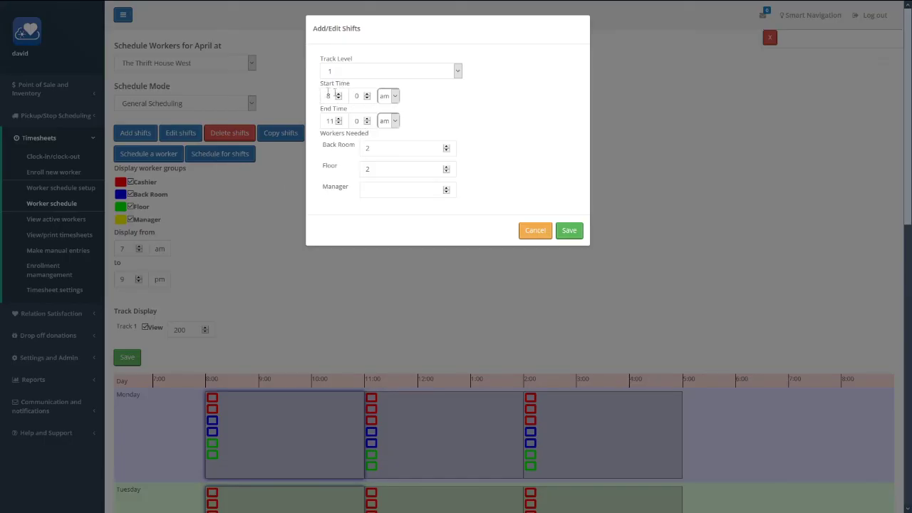
{"action": "left_click", "coordinate": [526, 233]}
- Select the Saturday and Sunday 8:00–11:00 morning shifts
{"action": "scroll", "coordinate": [370, 242], "scroll_direction": "down", "scroll_amount": 1}
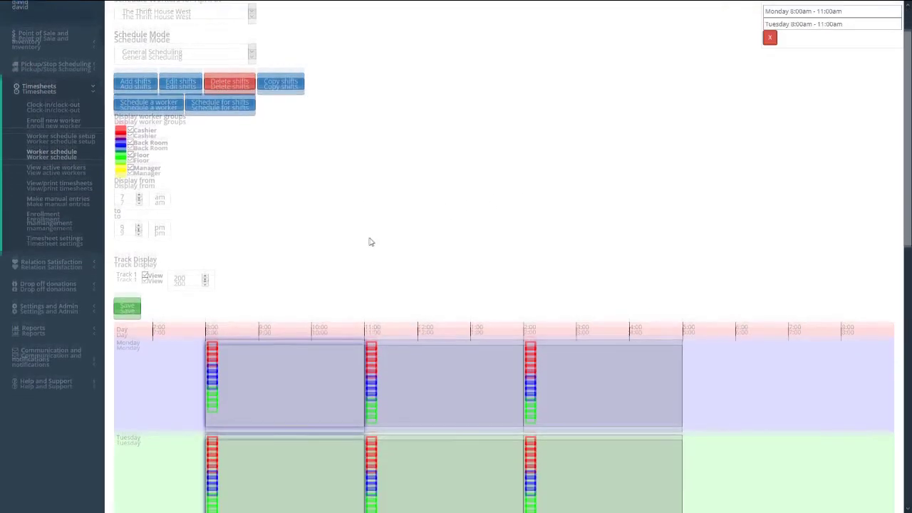
{"action": "scroll", "coordinate": [371, 242], "scroll_direction": "down", "scroll_amount": 4}
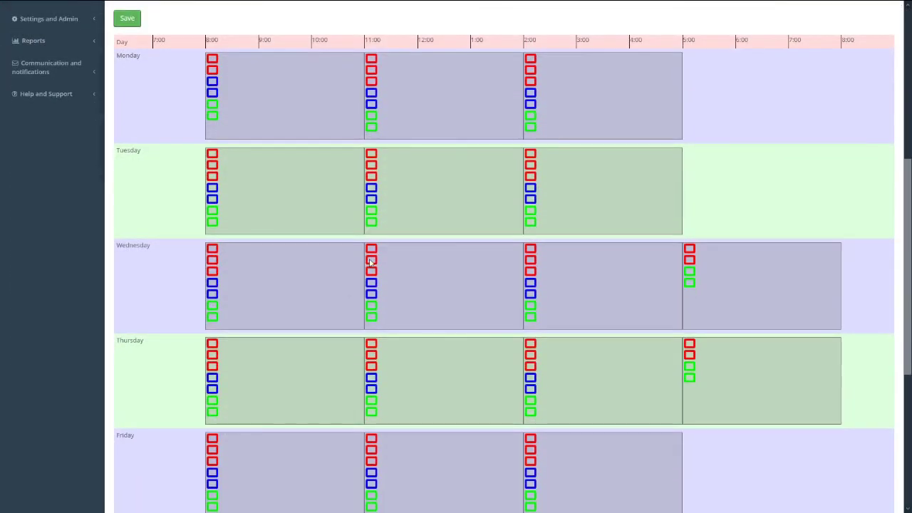
{"action": "scroll", "coordinate": [370, 263], "scroll_direction": "down", "scroll_amount": 5}
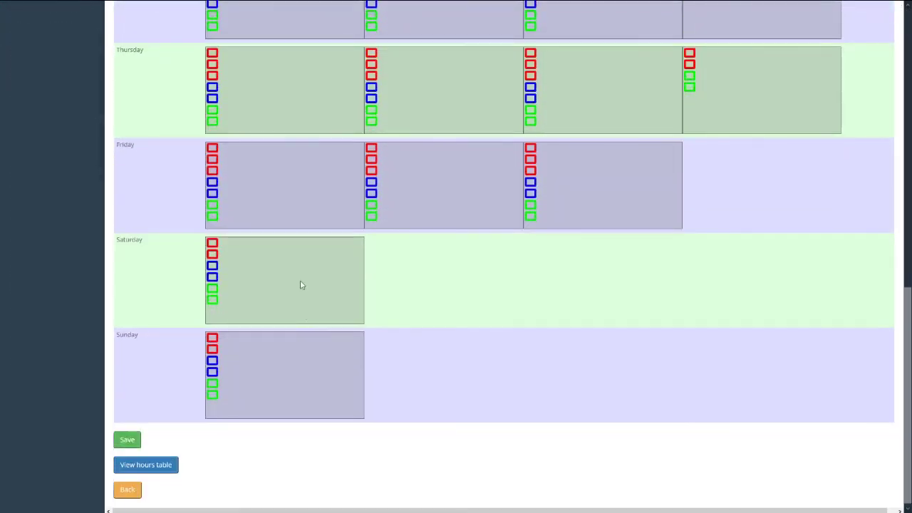
{"action": "left_click", "coordinate": [302, 289]}
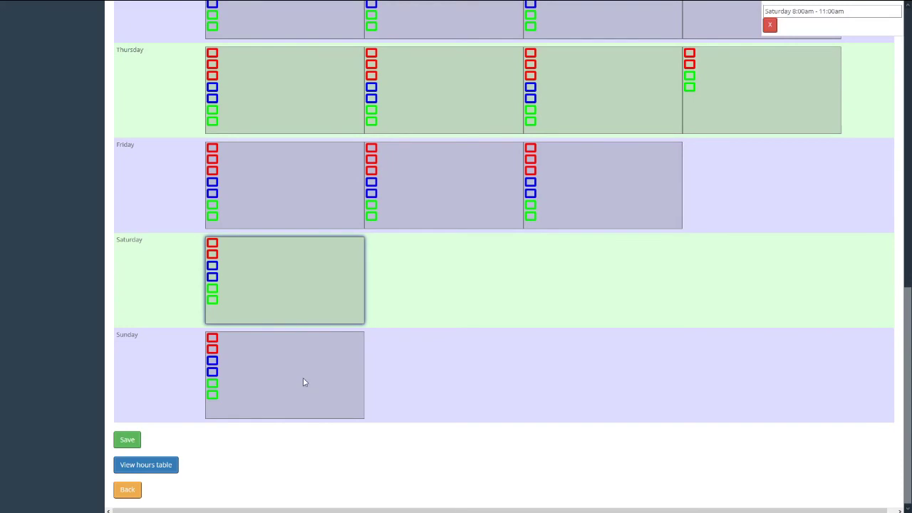
{"action": "left_click", "coordinate": [304, 383]}
{"action": "scroll", "coordinate": [371, 299], "scroll_direction": "up", "scroll_amount": 10}
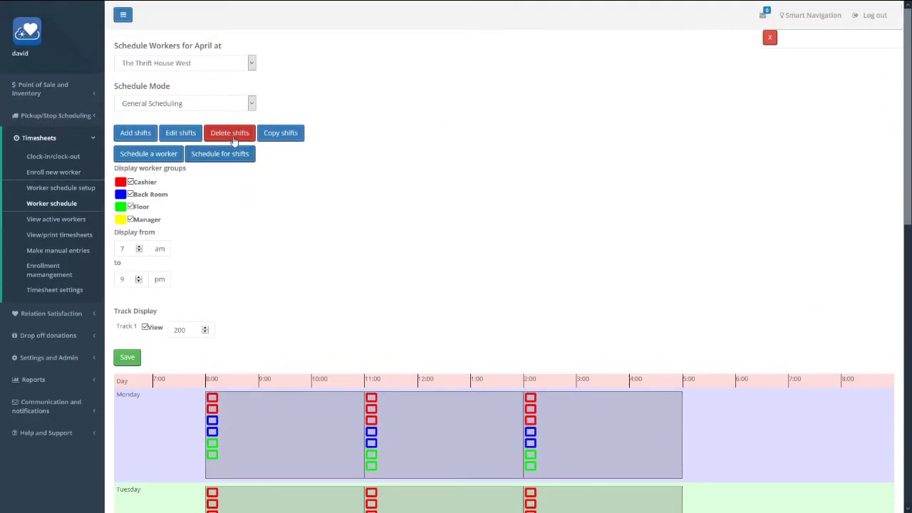
- Delete the selected weekend shifts from the April schedule
{"action": "left_click", "coordinate": [233, 137]}
{"action": "left_click", "coordinate": [581, 203]}
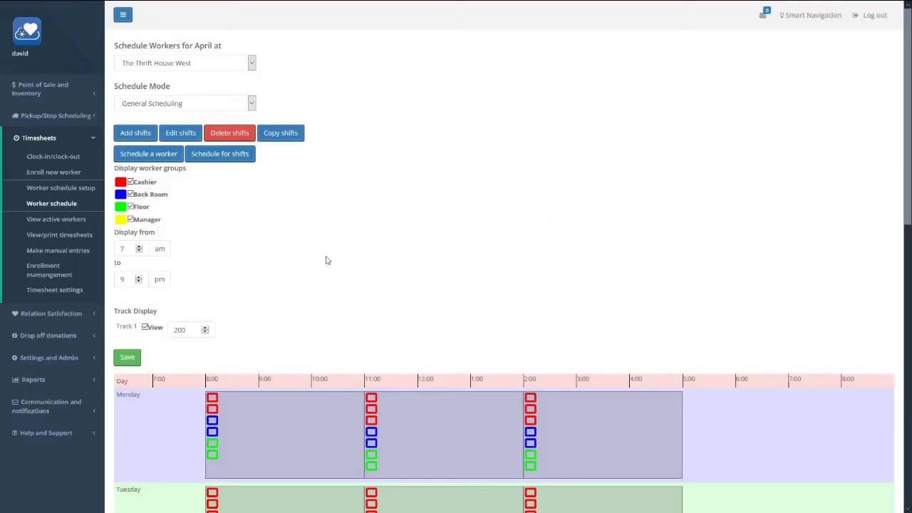
{"action": "scroll", "coordinate": [335, 275], "scroll_direction": "down", "scroll_amount": 9}
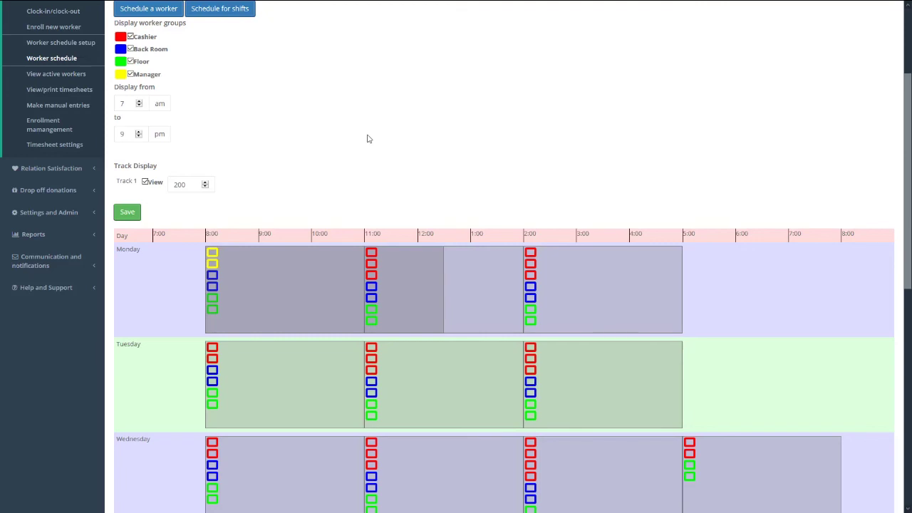
- Move Monday's 8:00–12:30 manager shift onto track level (+2)
{"action": "left_click", "coordinate": [303, 283]}
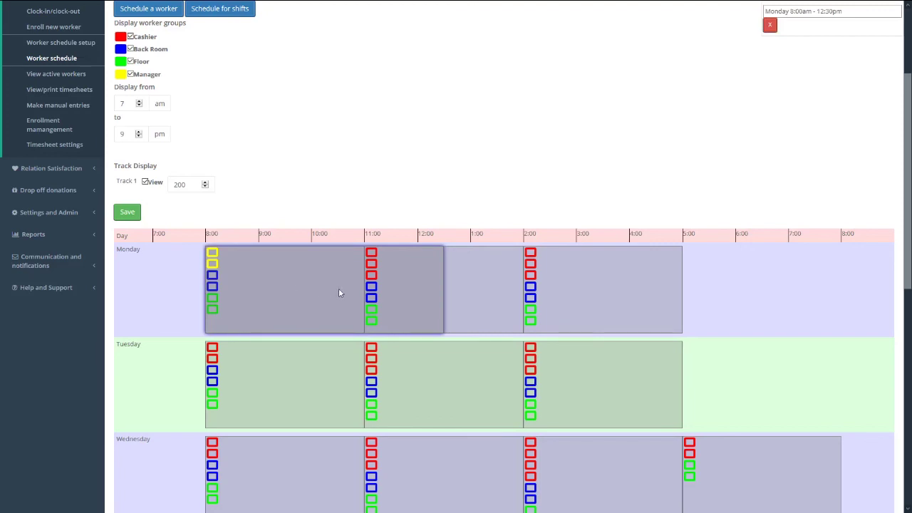
{"action": "scroll", "coordinate": [337, 288], "scroll_direction": "up", "scroll_amount": 2}
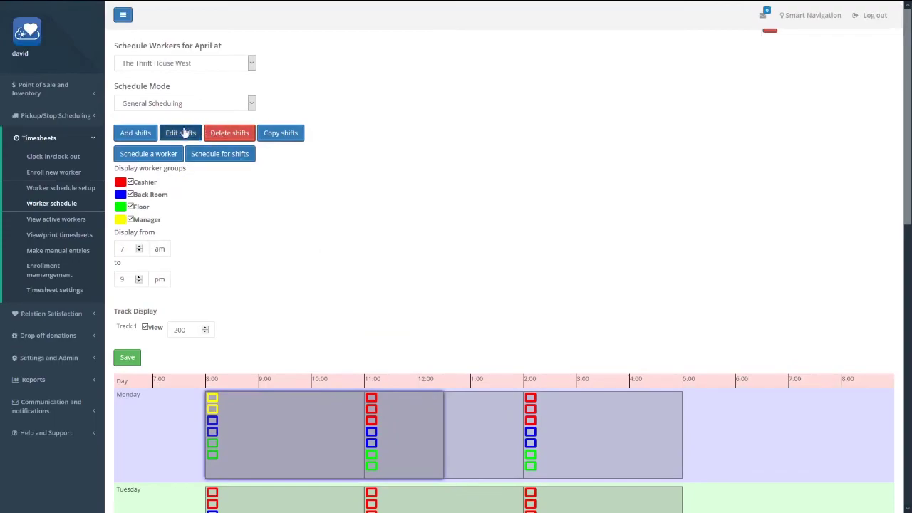
{"action": "left_click", "coordinate": [184, 133]}
{"action": "left_click", "coordinate": [350, 74]}
{"action": "left_click", "coordinate": [343, 96]}
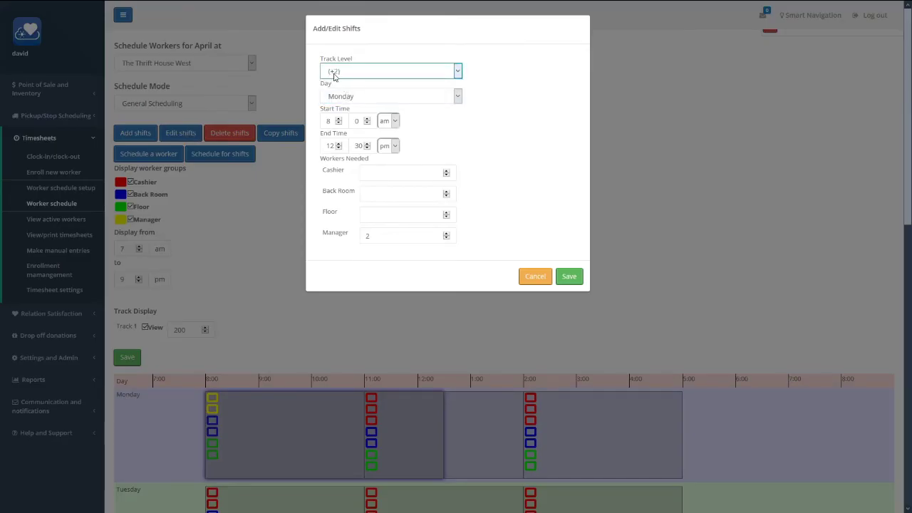
{"action": "left_click", "coordinate": [576, 277]}
{"action": "scroll", "coordinate": [521, 267], "scroll_direction": "down", "scroll_amount": 2}
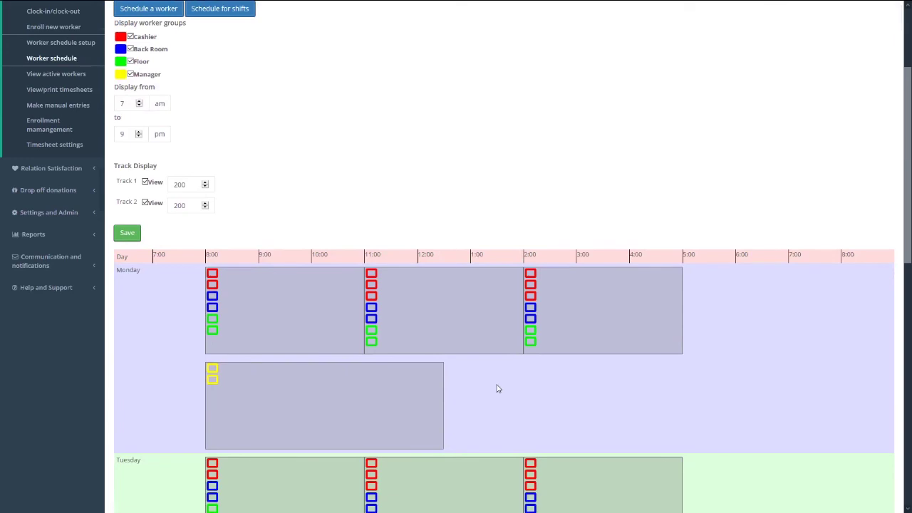
{"action": "scroll", "coordinate": [498, 389], "scroll_direction": "down", "scroll_amount": 1}
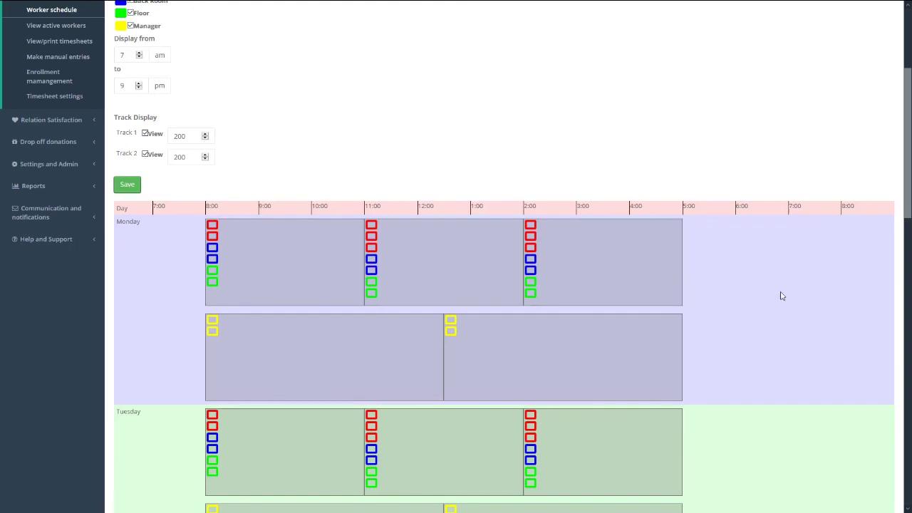
{"action": "scroll", "coordinate": [782, 296], "scroll_direction": "up", "scroll_amount": 5}
{"action": "left_click", "coordinate": [196, 66]}
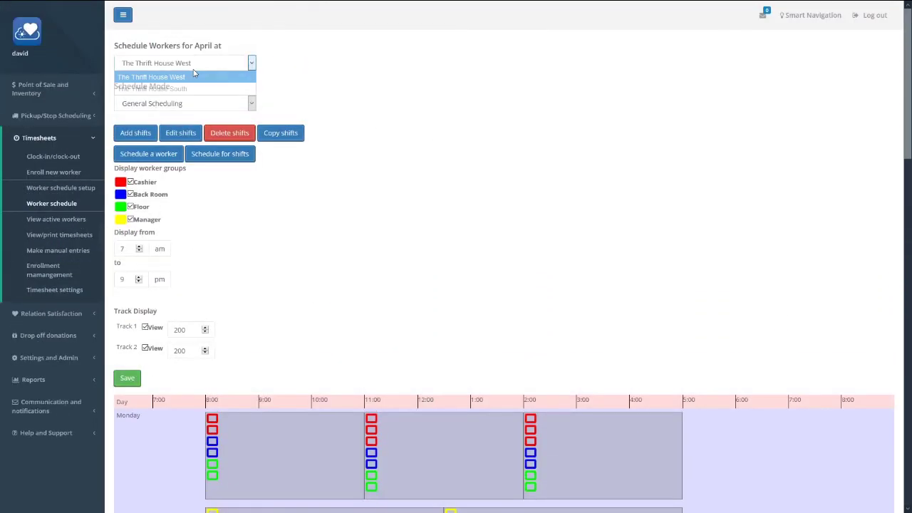
- Copy The Thrift House West's April shifts, including workers needed, into The Thrift House South
{"action": "left_click", "coordinate": [195, 86]}
{"action": "scroll", "coordinate": [452, 203], "scroll_direction": "down", "scroll_amount": 3}
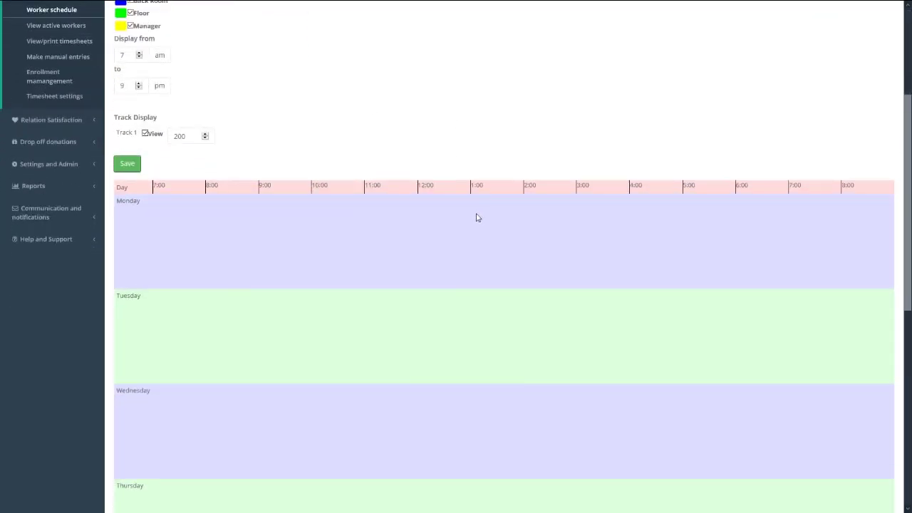
{"action": "scroll", "coordinate": [478, 217], "scroll_direction": "up", "scroll_amount": 3}
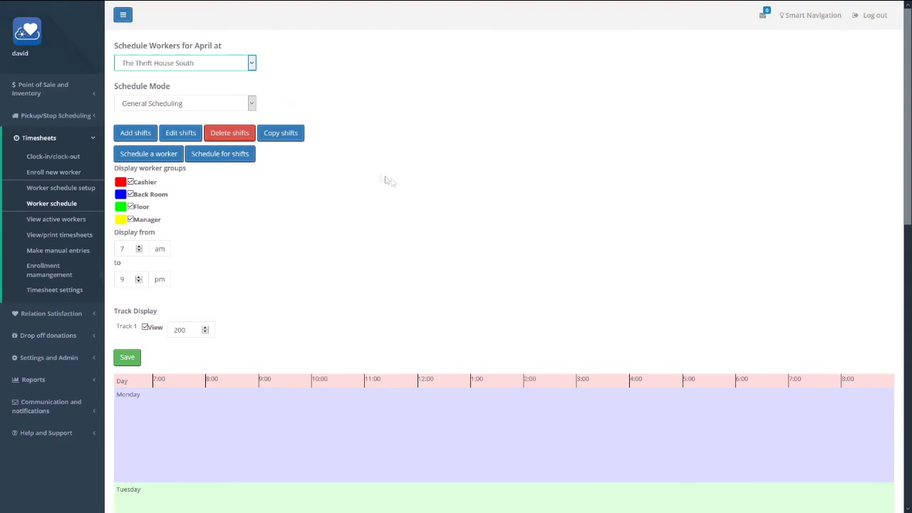
{"action": "left_click", "coordinate": [293, 137]}
{"action": "left_click", "coordinate": [377, 81]}
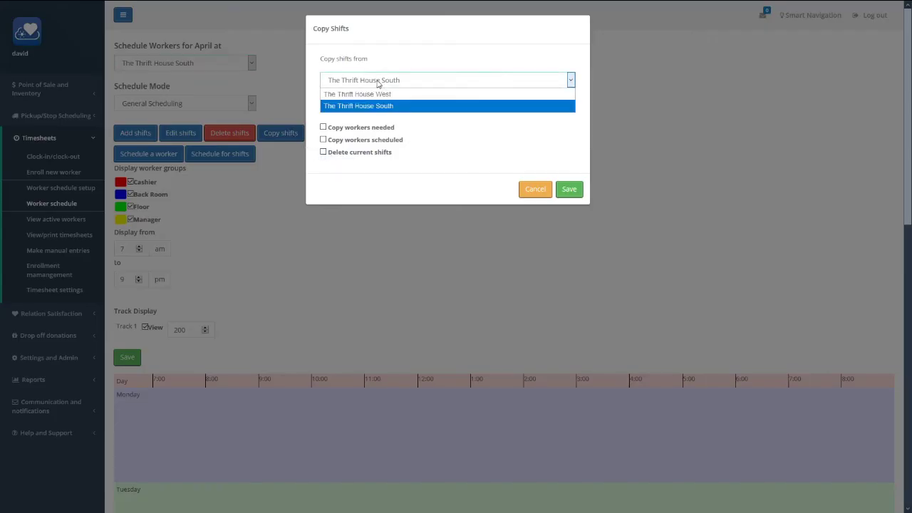
{"action": "left_click", "coordinate": [381, 94]}
{"action": "left_click", "coordinate": [407, 109]}
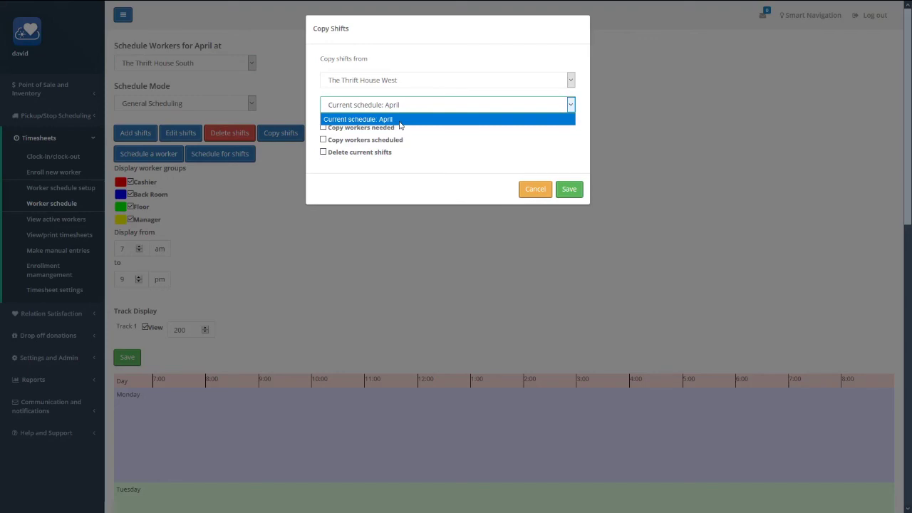
{"action": "left_click", "coordinate": [401, 120]}
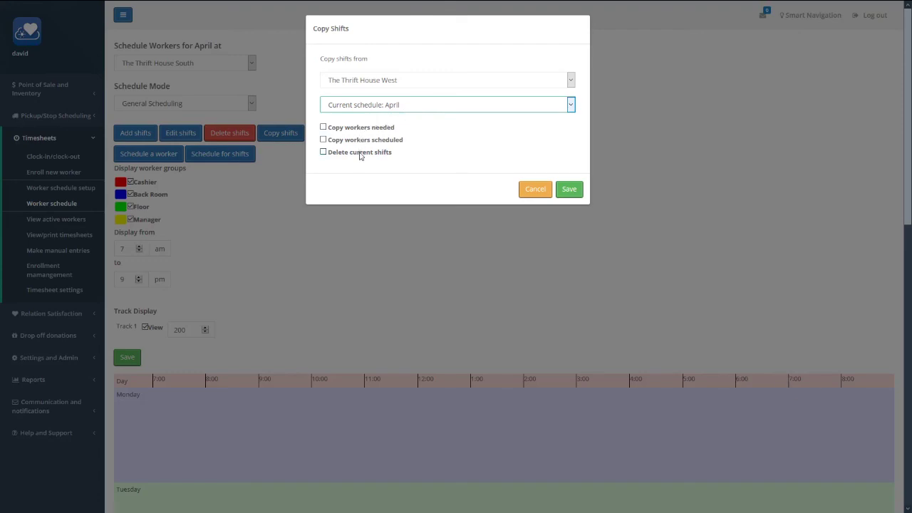
{"action": "left_click", "coordinate": [361, 127]}
{"action": "left_click", "coordinate": [573, 191]}
- Save the copied Thrift House South April schedule
{"action": "scroll", "coordinate": [407, 270], "scroll_direction": "down", "scroll_amount": 2}
{"action": "scroll", "coordinate": [407, 270], "scroll_direction": "down", "scroll_amount": 5}
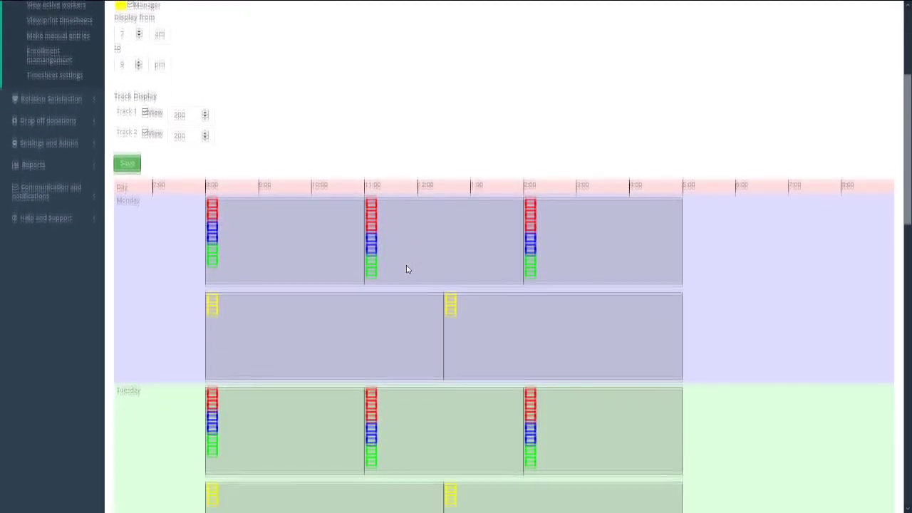
{"action": "scroll", "coordinate": [407, 269], "scroll_direction": "up", "scroll_amount": 4}
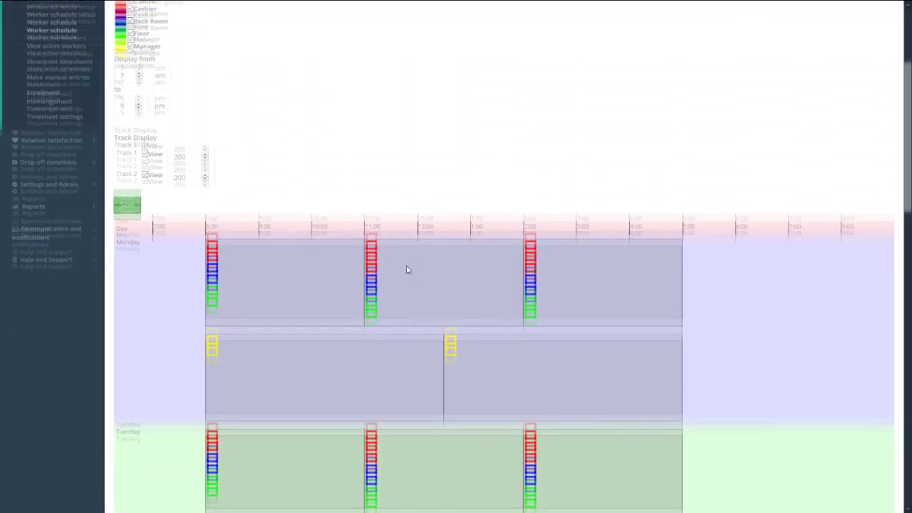
{"action": "left_click", "coordinate": [132, 234]}
{"action": "scroll", "coordinate": [385, 281], "scroll_direction": "down", "scroll_amount": 5}
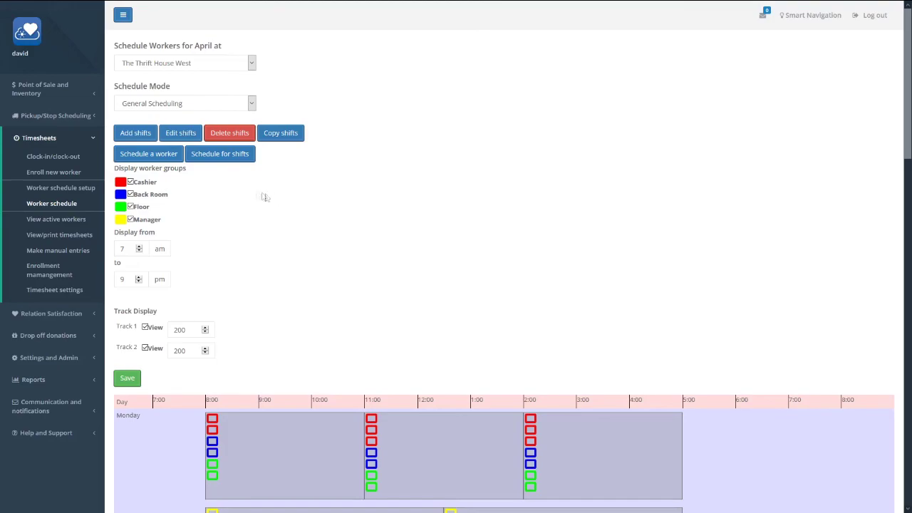
- Schedule the chosen worker as Cashier on the Monday 8:00am - 11:00am shift
{"action": "left_click", "coordinate": [164, 158]}
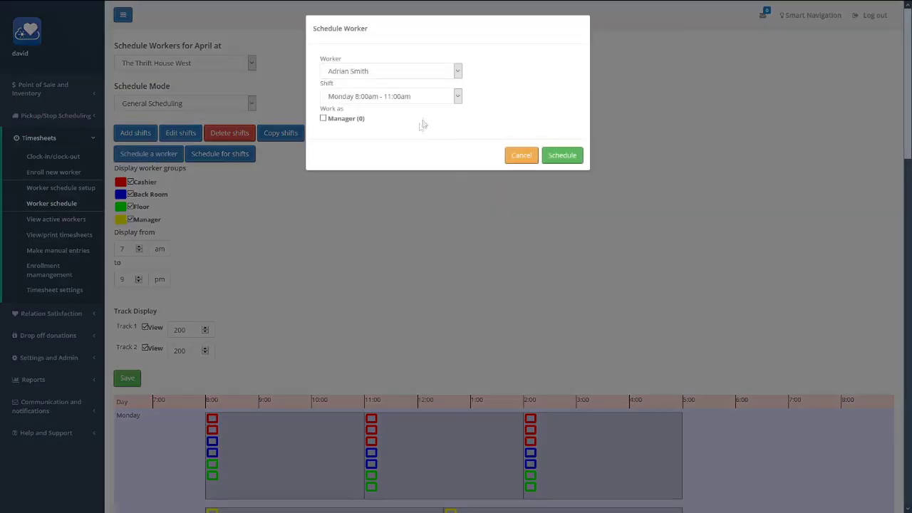
{"action": "left_click", "coordinate": [393, 74]}
{"action": "left_click", "coordinate": [383, 181]}
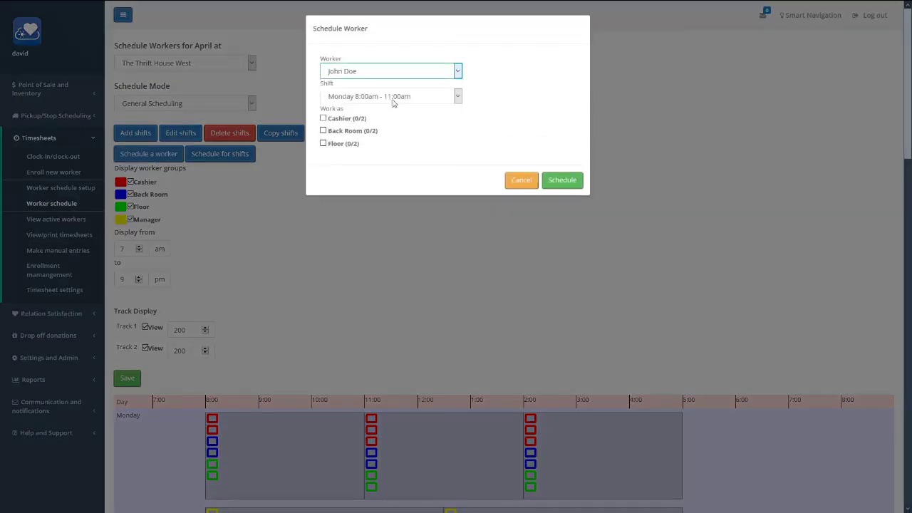
{"action": "left_click", "coordinate": [392, 96]}
{"action": "left_click", "coordinate": [391, 108]}
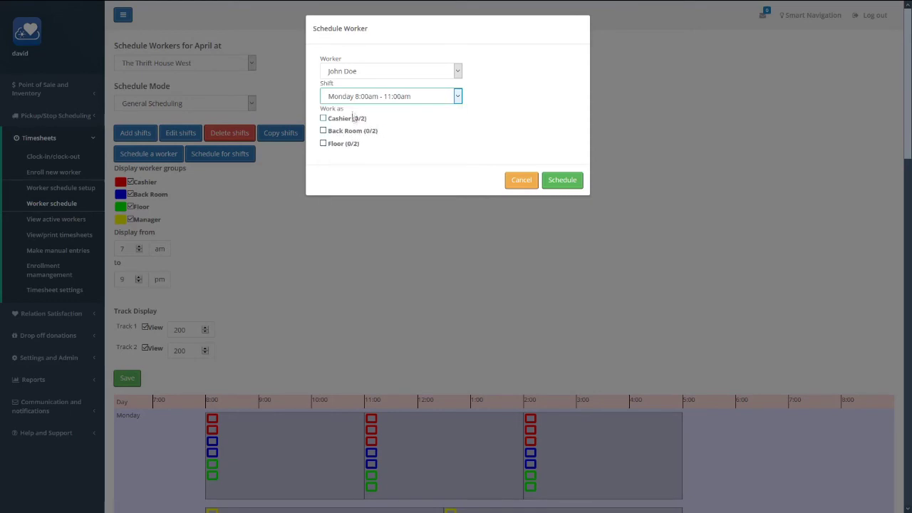
{"action": "left_click", "coordinate": [358, 97]}
{"action": "left_click", "coordinate": [392, 230]}
{"action": "left_click", "coordinate": [393, 103]}
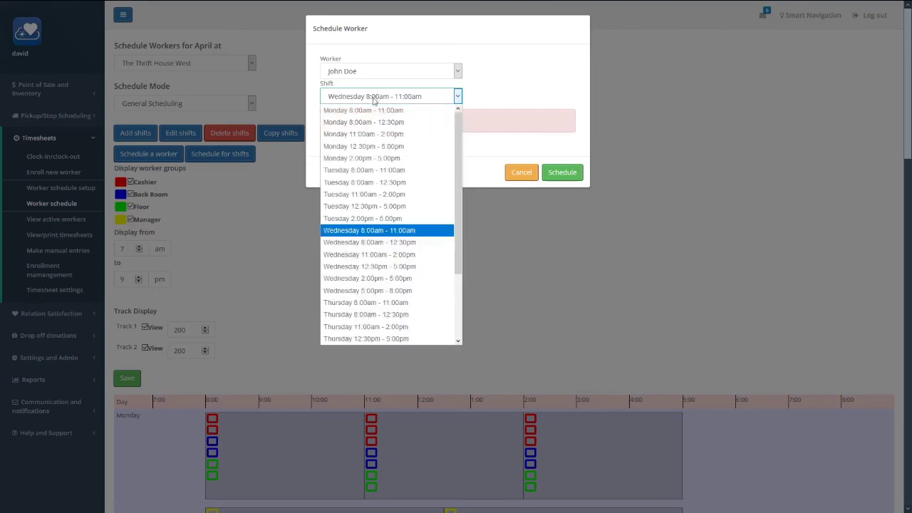
{"action": "left_click", "coordinate": [372, 111]}
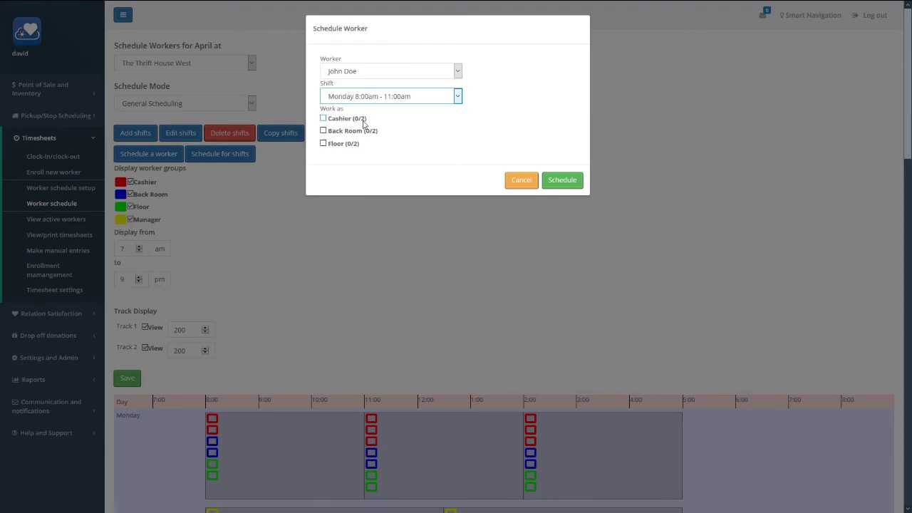
{"action": "left_click", "coordinate": [347, 119]}
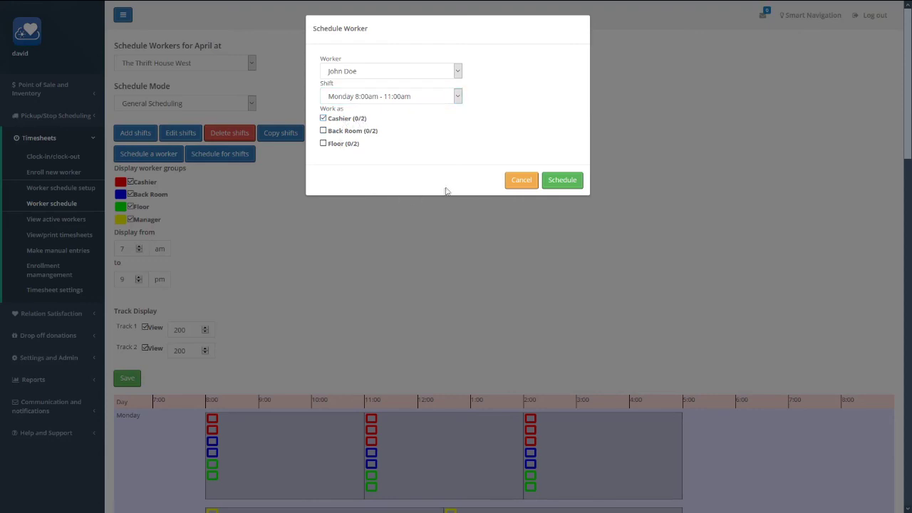
{"action": "left_click", "coordinate": [562, 180]}
{"action": "scroll", "coordinate": [371, 285], "scroll_direction": "down", "scroll_amount": 1}
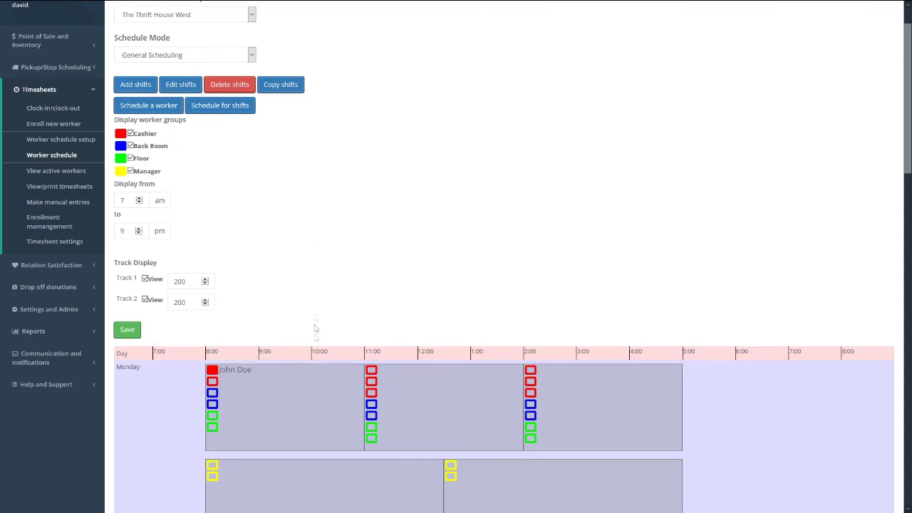
- Schedule one Cashier-group worker onto Monday's 8:00, 11:00 and 2:00 shifts together
{"action": "left_click", "coordinate": [322, 407]}
{"action": "left_click", "coordinate": [467, 401]}
{"action": "left_click", "coordinate": [590, 402]}
{"action": "left_click", "coordinate": [227, 108]}
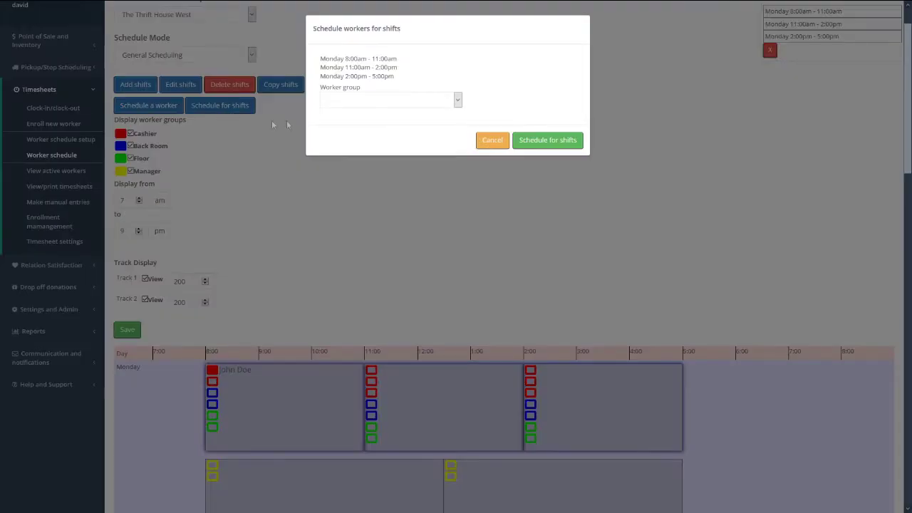
{"action": "left_click", "coordinate": [350, 102]}
{"action": "left_click", "coordinate": [352, 126]}
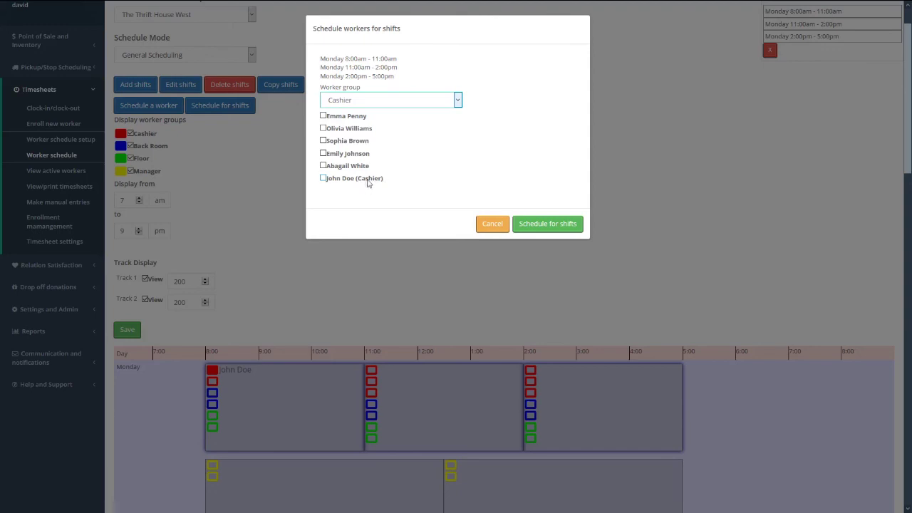
{"action": "left_click", "coordinate": [348, 154]}
{"action": "left_click", "coordinate": [572, 224]}
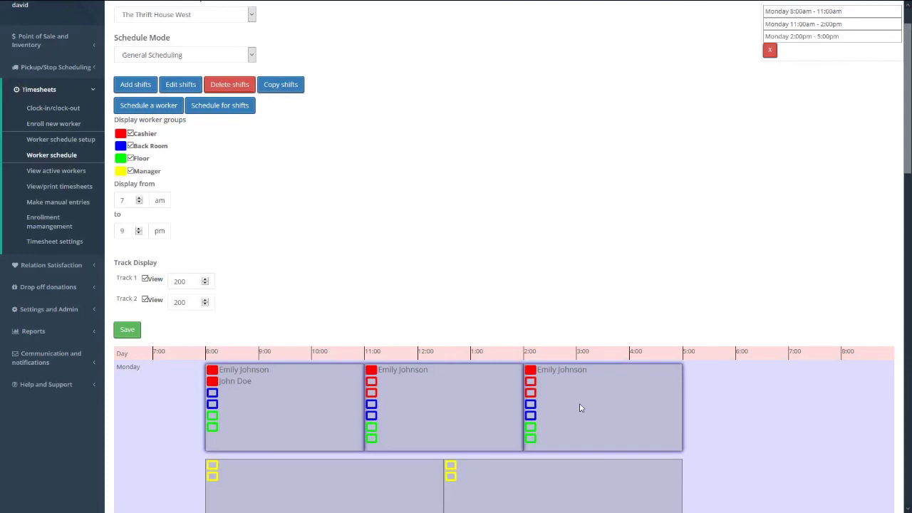
- Deselect the Monday shifts, then schedule and unschedule a worker in a Monday 8:00 Back Room slot
{"action": "left_click", "coordinate": [580, 407]}
{"action": "left_click", "coordinate": [444, 417]}
{"action": "left_click", "coordinate": [312, 416]}
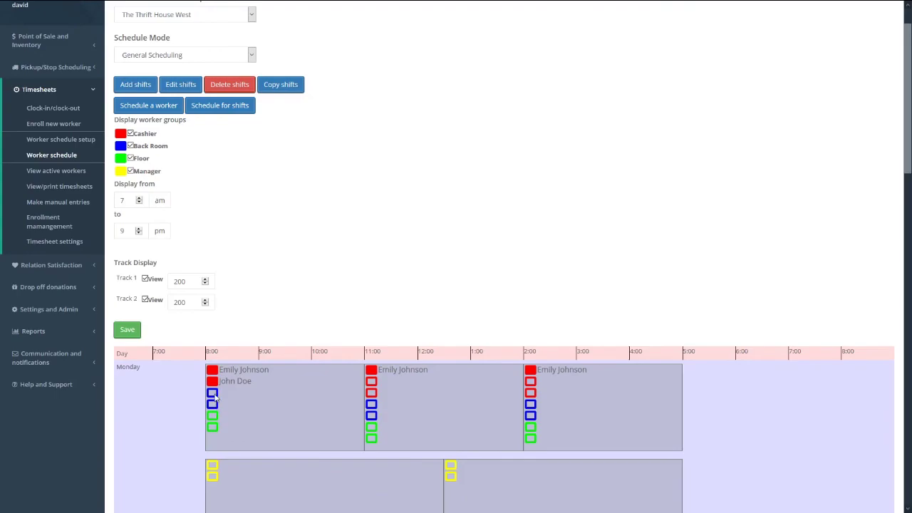
{"action": "left_click", "coordinate": [213, 396]}
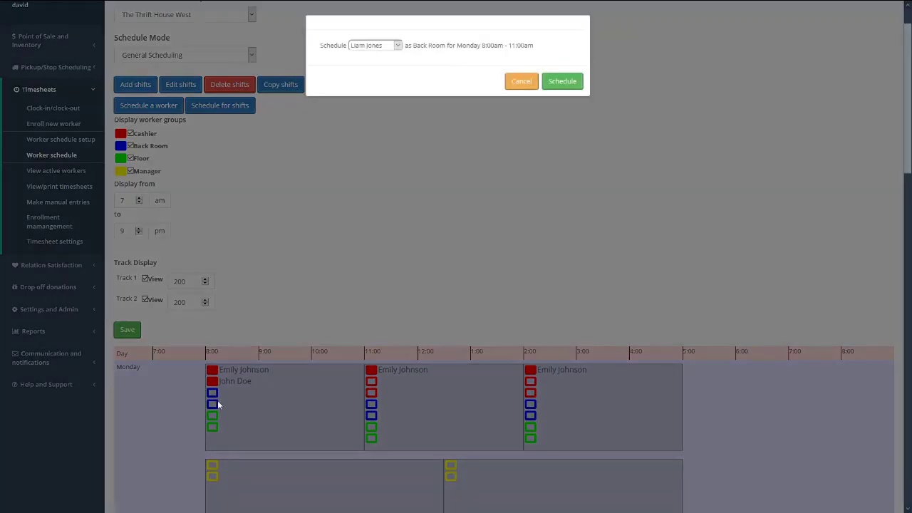
{"action": "left_click", "coordinate": [386, 48]}
{"action": "left_click", "coordinate": [377, 61]}
{"action": "left_click", "coordinate": [562, 81]}
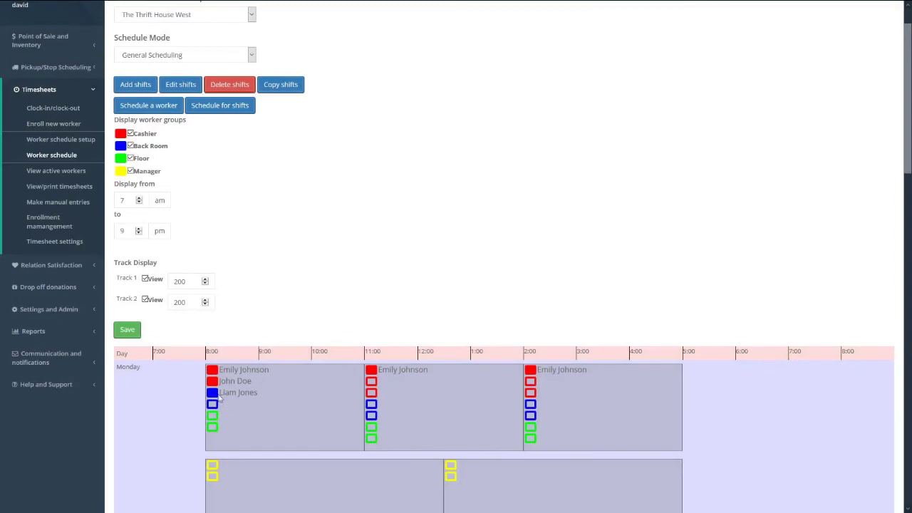
{"action": "left_click", "coordinate": [213, 396]}
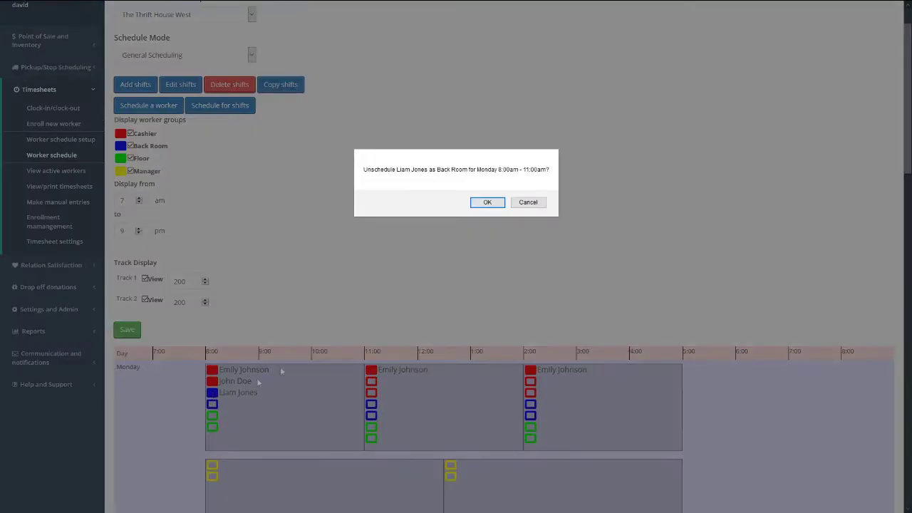
{"action": "left_click", "coordinate": [487, 204]}
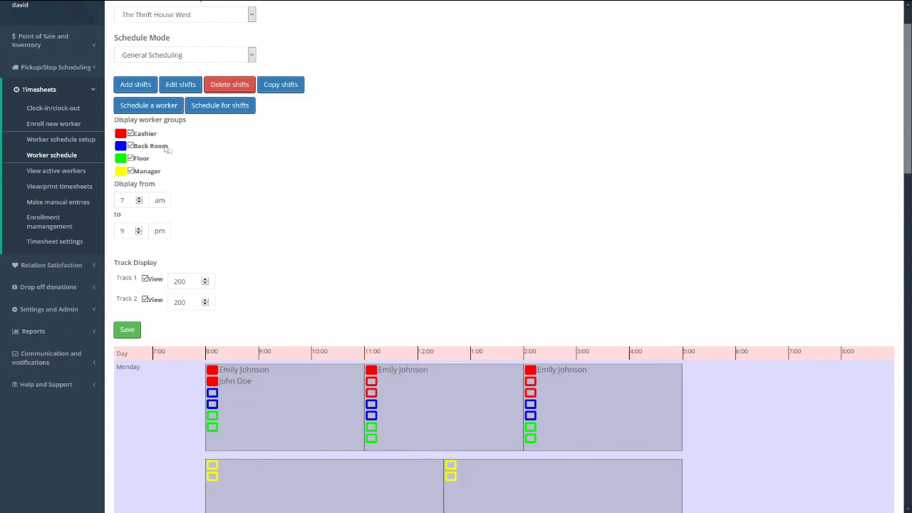
- Add another worker as Cashier to the Monday 8:00am–11:00am shift
{"action": "left_click", "coordinate": [170, 106]}
{"action": "left_click", "coordinate": [360, 75]}
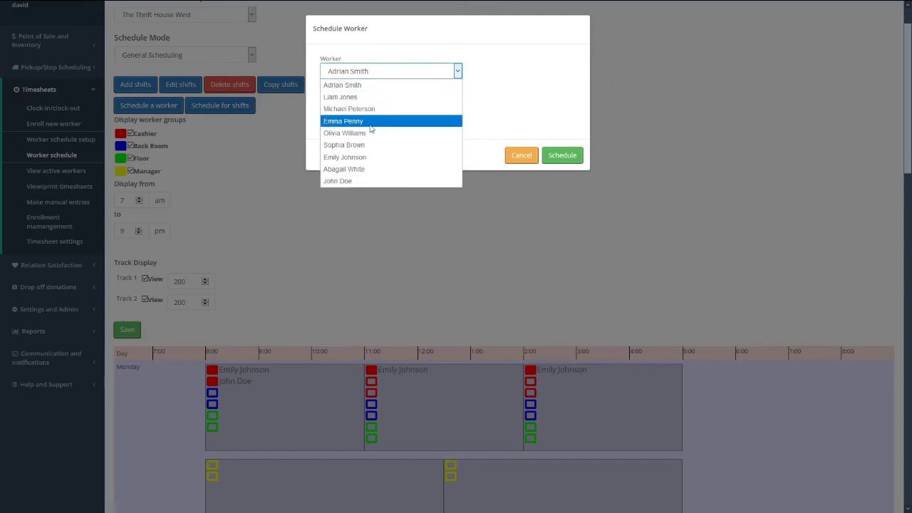
{"action": "left_click", "coordinate": [370, 124]}
{"action": "left_click", "coordinate": [345, 119]}
{"action": "left_click", "coordinate": [563, 165]}
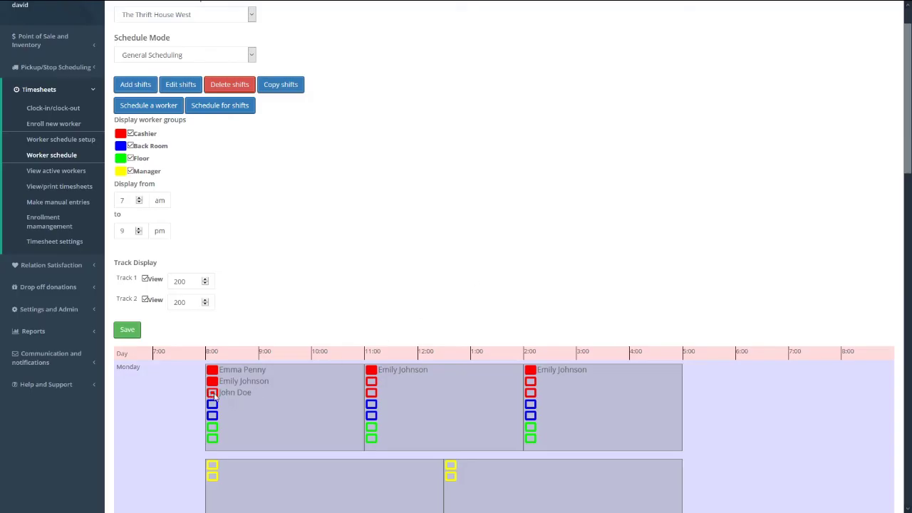
{"action": "left_click", "coordinate": [213, 392]}
{"action": "mouse_move", "coordinate": [243, 382]}
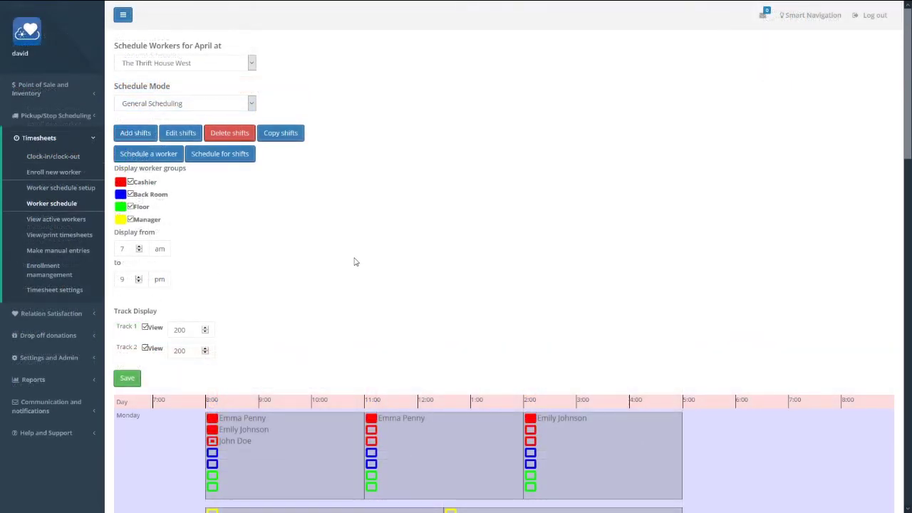
- Toggle the Cashier, Back Room, Floor and Manager group filters, ending with all groups shown
{"action": "scroll", "coordinate": [354, 262], "scroll_direction": "down", "scroll_amount": 2}
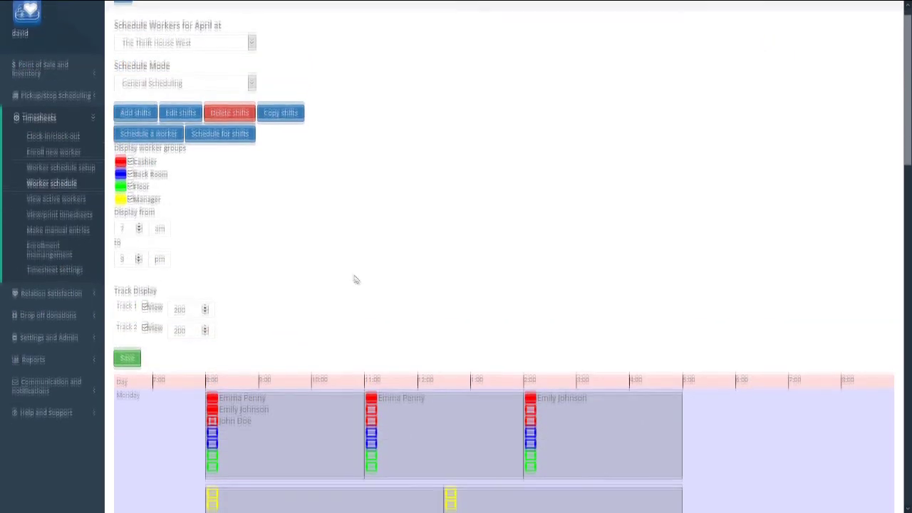
{"action": "scroll", "coordinate": [378, 178], "scroll_direction": "up", "scroll_amount": 1}
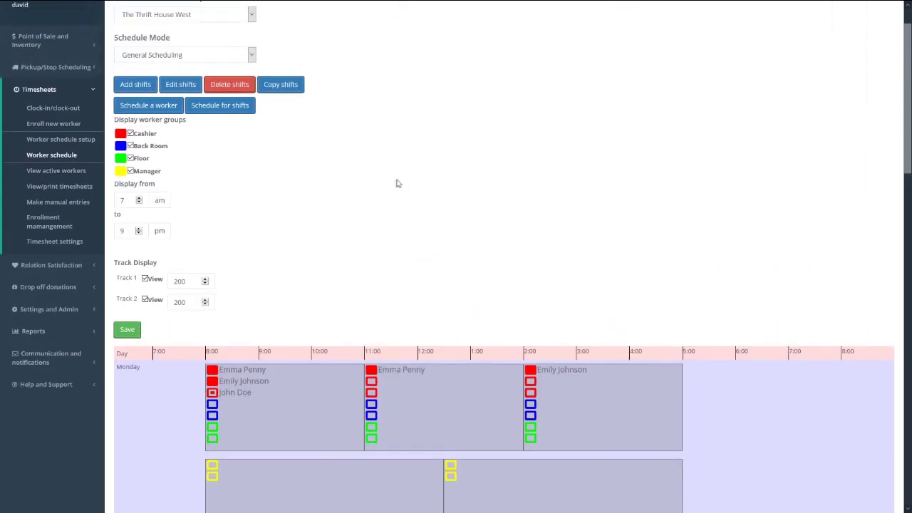
{"action": "left_click", "coordinate": [144, 134]}
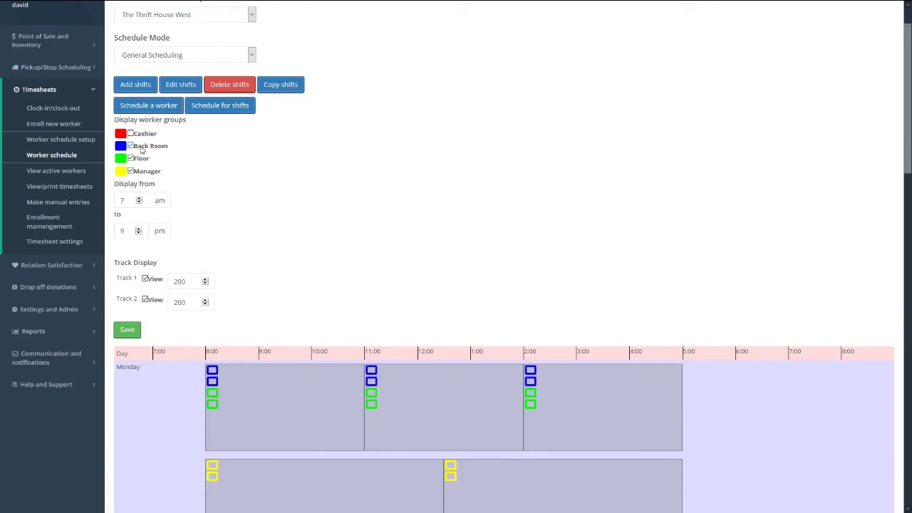
{"action": "left_click", "coordinate": [142, 147]}
{"action": "left_click", "coordinate": [142, 159]}
{"action": "left_click", "coordinate": [142, 158]}
{"action": "left_click", "coordinate": [142, 147]}
{"action": "left_click", "coordinate": [144, 135]}
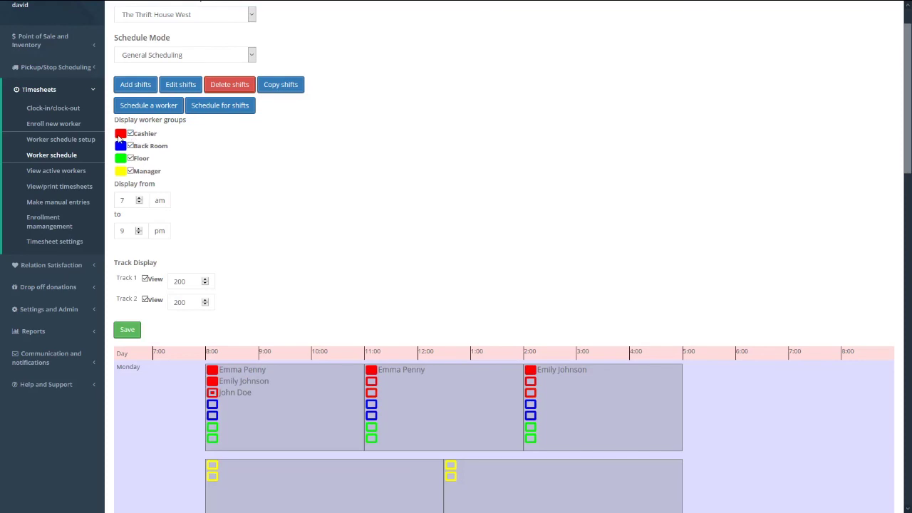
{"action": "left_click", "coordinate": [120, 137]}
{"action": "left_click", "coordinate": [120, 147]}
{"action": "left_click", "coordinate": [121, 160]}
{"action": "left_click", "coordinate": [130, 171]}
{"action": "left_click", "coordinate": [143, 146]}
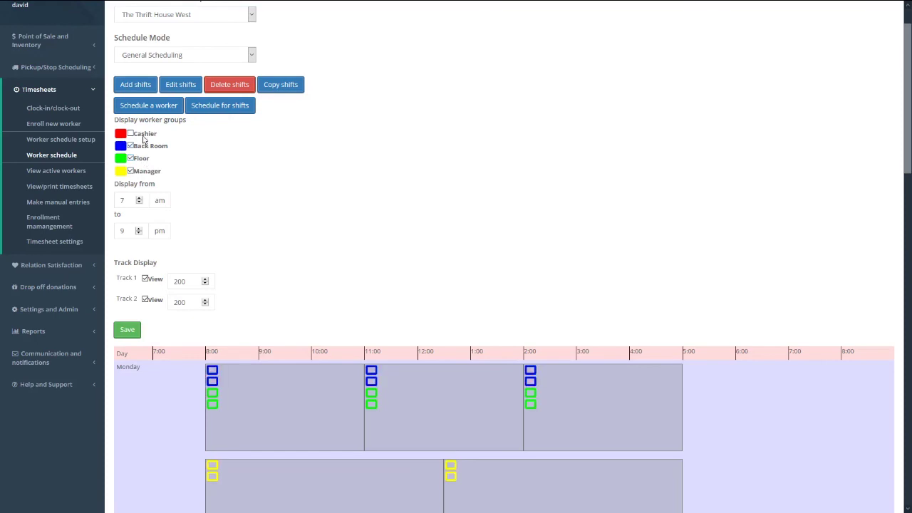
{"action": "left_click", "coordinate": [144, 139]}
- Adjust the displayed day's end hour, set Track 2 size to 60 and hide Track 2
{"action": "scroll", "coordinate": [245, 193], "scroll_direction": "down", "scroll_amount": 1}
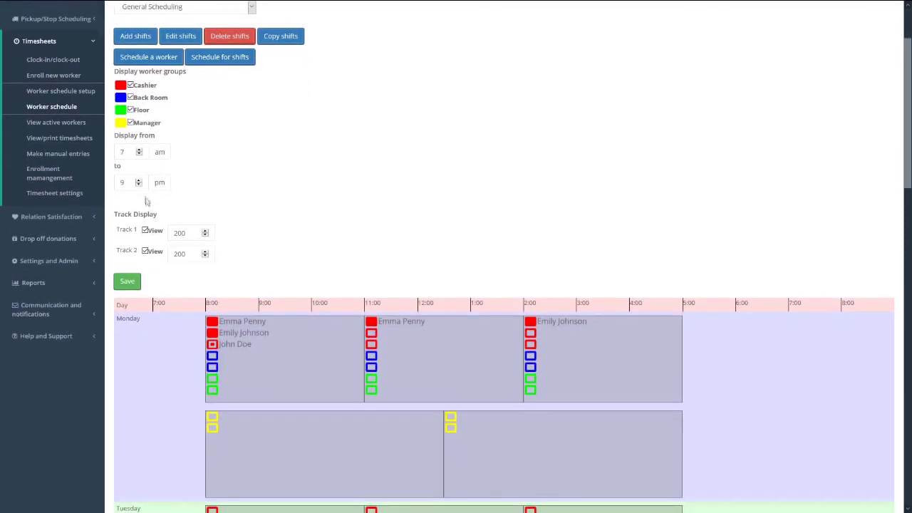
{"action": "left_click", "coordinate": [138, 185]}
{"action": "left_click", "coordinate": [138, 185]}
{"action": "left_click", "coordinate": [138, 185]}
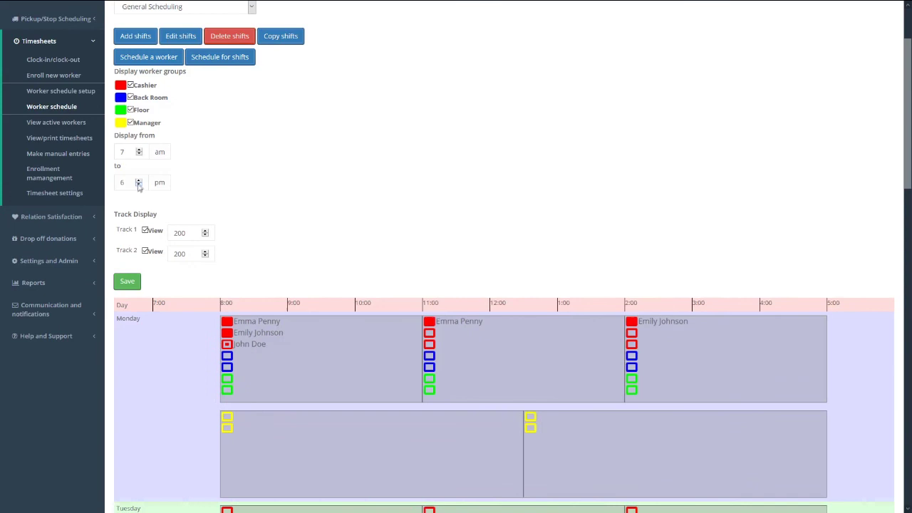
{"action": "left_click", "coordinate": [139, 183]}
{"action": "left_click", "coordinate": [139, 182]}
{"action": "left_click", "coordinate": [139, 182]}
{"action": "scroll", "coordinate": [242, 190], "scroll_direction": "down", "scroll_amount": 2}
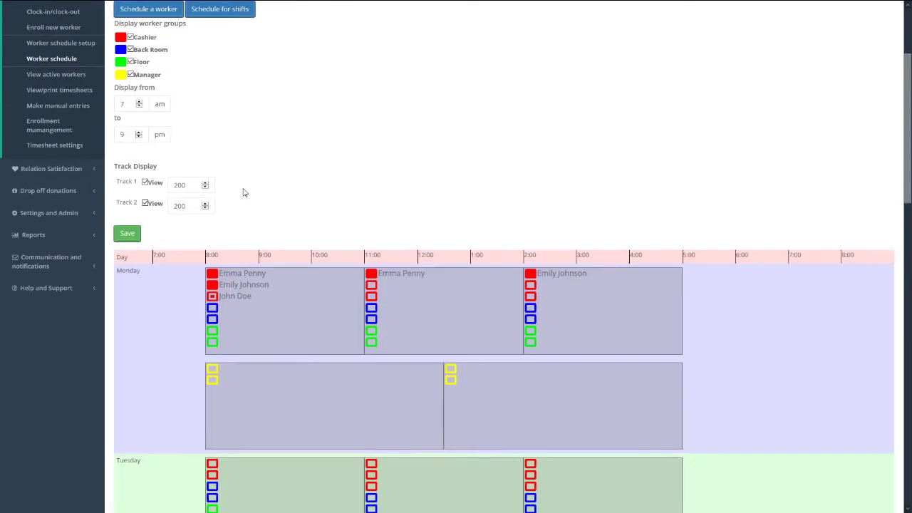
{"action": "left_click_drag", "start_coordinate": [207, 162], "coordinate": [207, 162]}
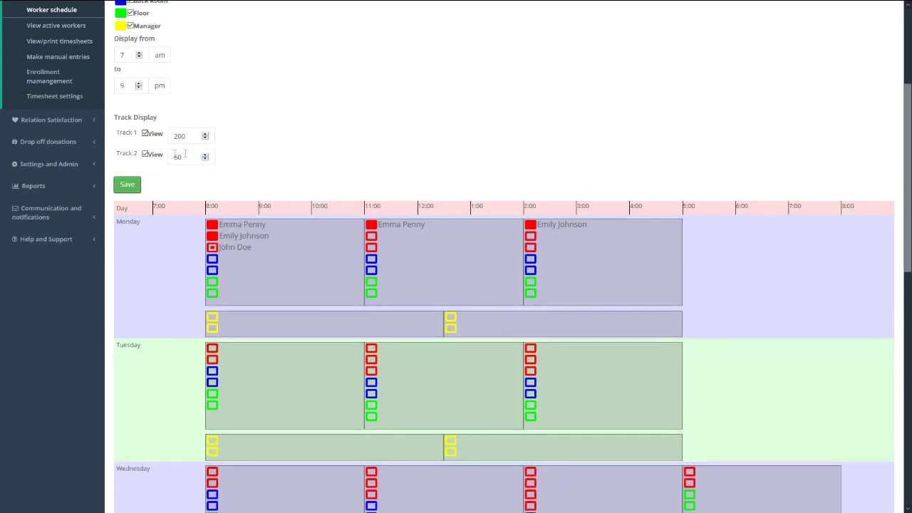
{"action": "left_click", "coordinate": [151, 157]}
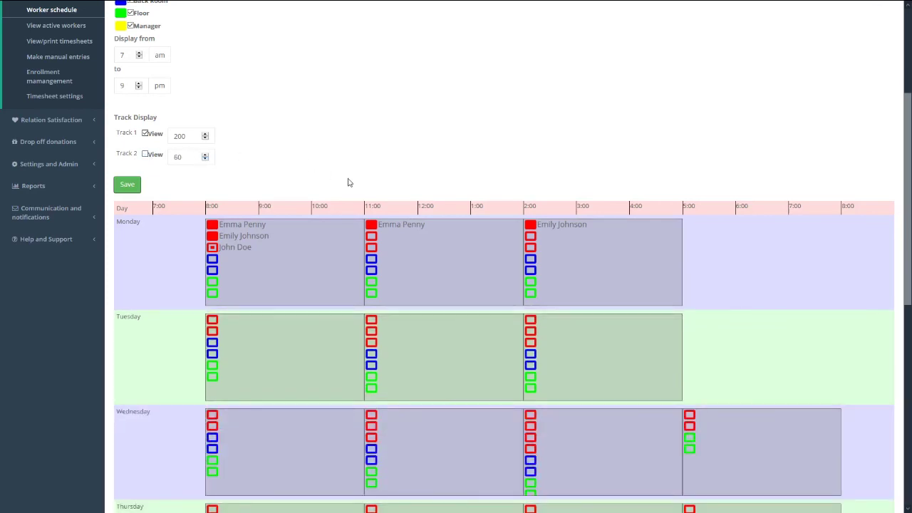
{"action": "scroll", "coordinate": [401, 196], "scroll_direction": "up", "scroll_amount": 2}
{"action": "scroll", "coordinate": [400, 196], "scroll_direction": "up", "scroll_amount": 1}
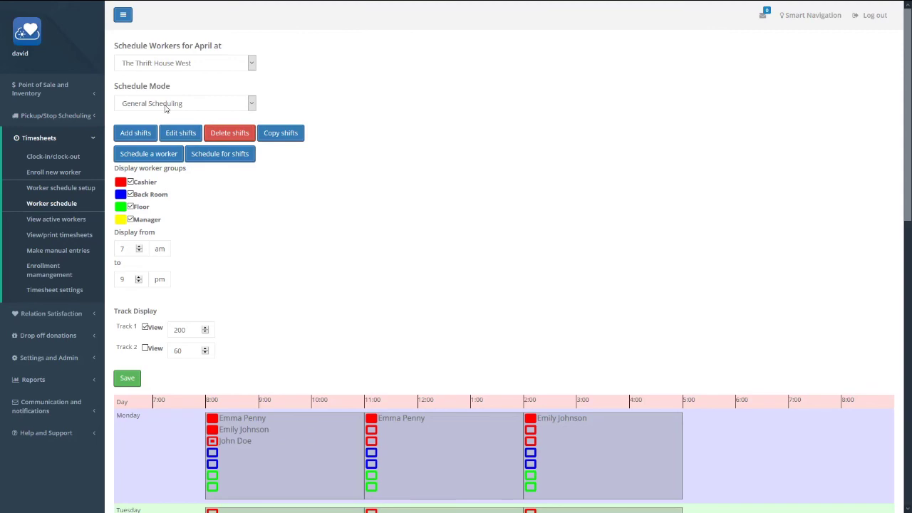
- Switch to Cashier group schedule mode and toggle individual cashiers' visibility, restoring them all
{"action": "left_click", "coordinate": [165, 107]}
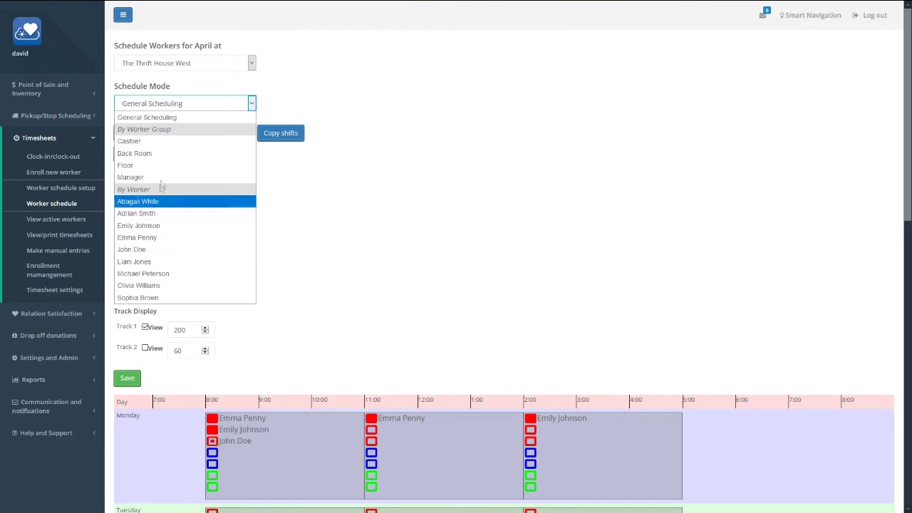
{"action": "left_click", "coordinate": [139, 146]}
{"action": "scroll", "coordinate": [399, 235], "scroll_direction": "down", "scroll_amount": 3}
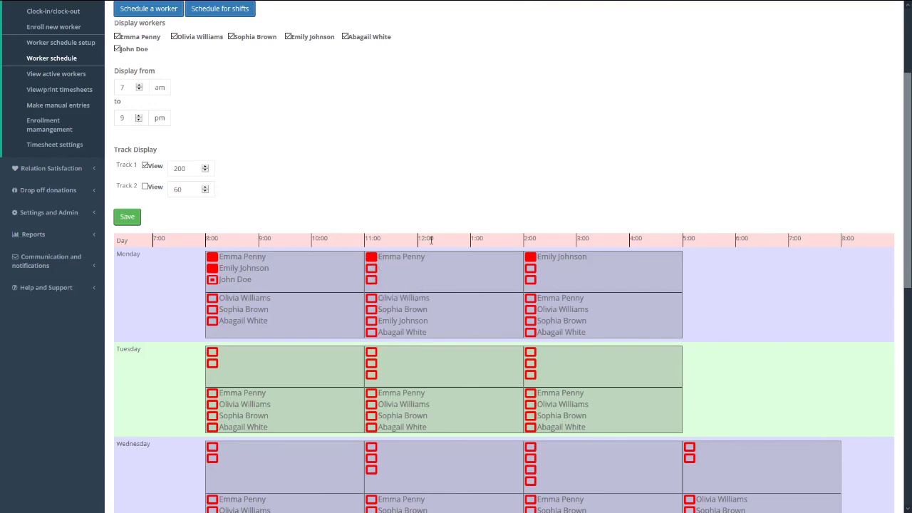
{"action": "scroll", "coordinate": [432, 237], "scroll_direction": "up", "scroll_amount": 2}
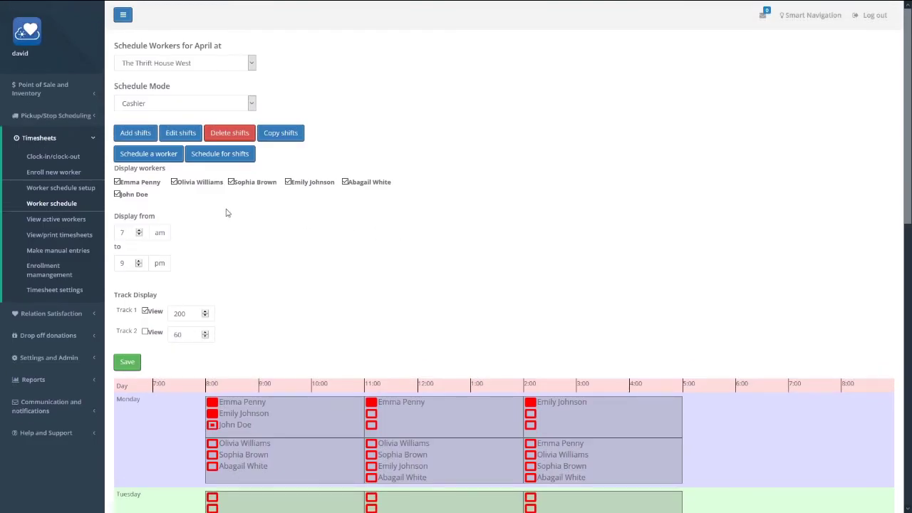
{"action": "left_click", "coordinate": [149, 184]}
{"action": "left_click", "coordinate": [178, 183]}
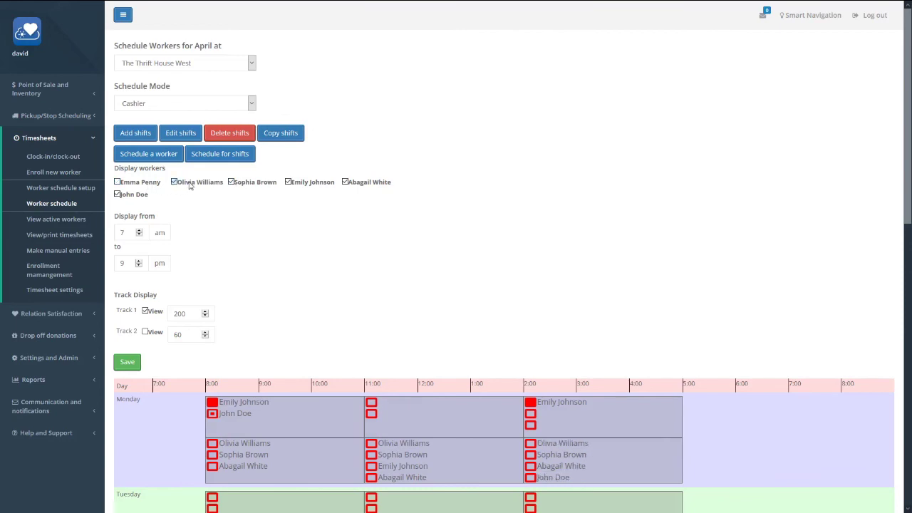
{"action": "left_click", "coordinate": [249, 185]}
{"action": "left_click", "coordinate": [248, 184]}
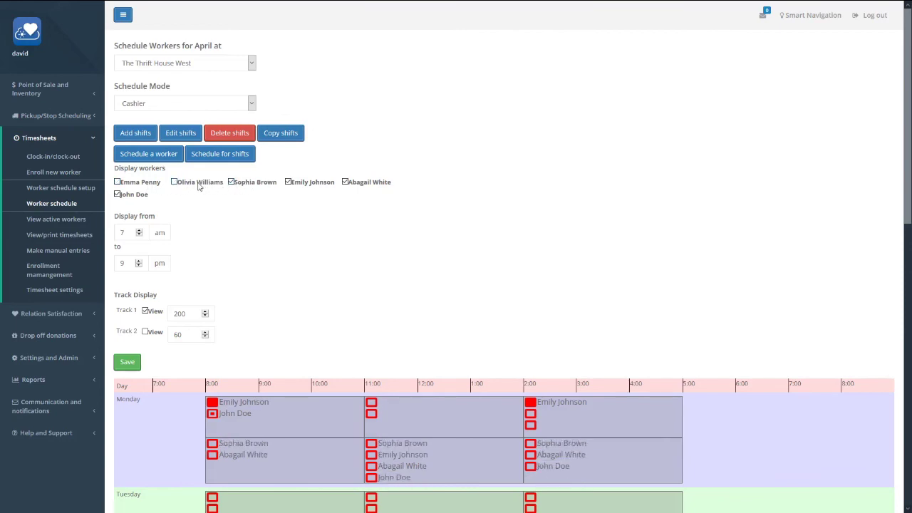
{"action": "left_click", "coordinate": [205, 183]}
{"action": "left_click", "coordinate": [147, 187]}
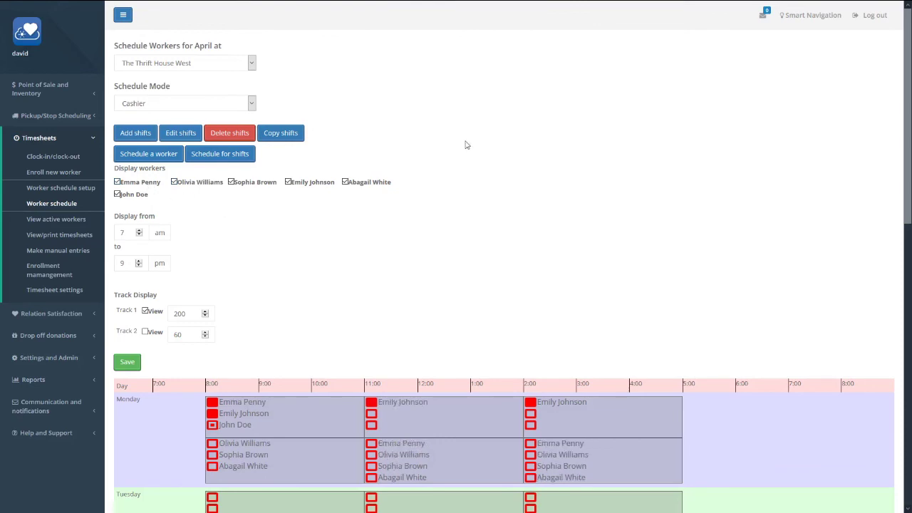
- Return to The Thrift House West and show only one worker's schedule
{"action": "left_click", "coordinate": [213, 106]}
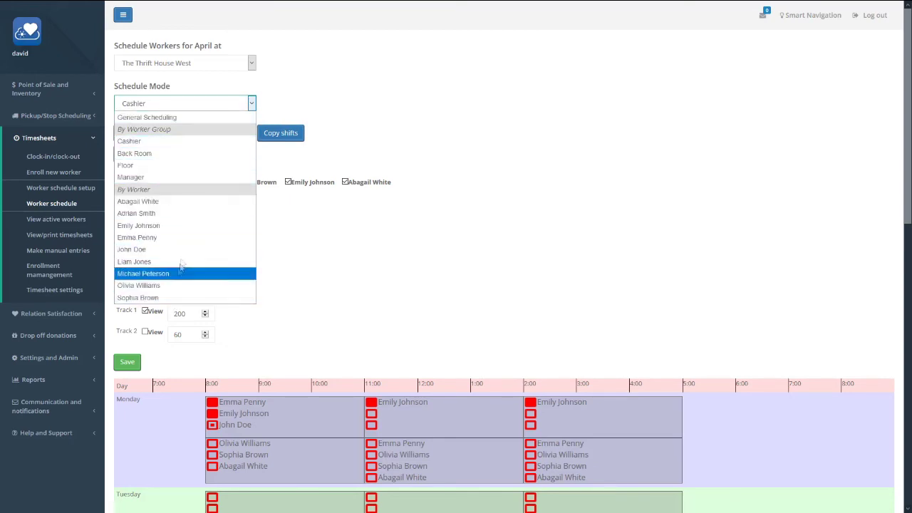
{"action": "left_click", "coordinate": [194, 66]}
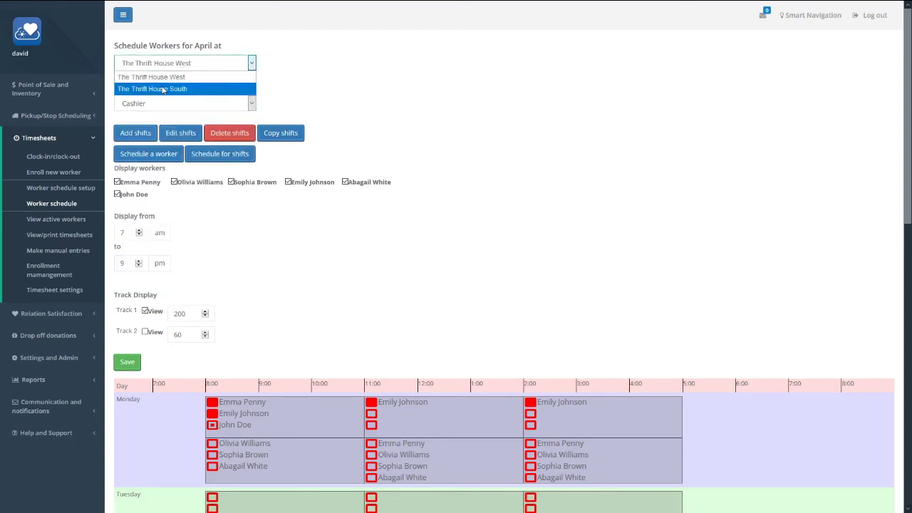
{"action": "left_click", "coordinate": [163, 89]}
{"action": "left_click", "coordinate": [164, 103]}
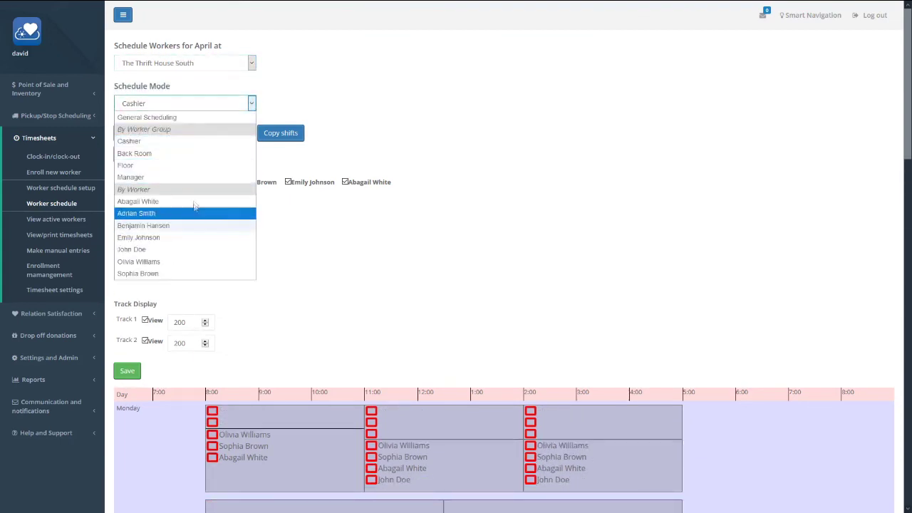
{"action": "left_click", "coordinate": [182, 63]}
{"action": "left_click", "coordinate": [179, 70]}
{"action": "left_click", "coordinate": [169, 107]}
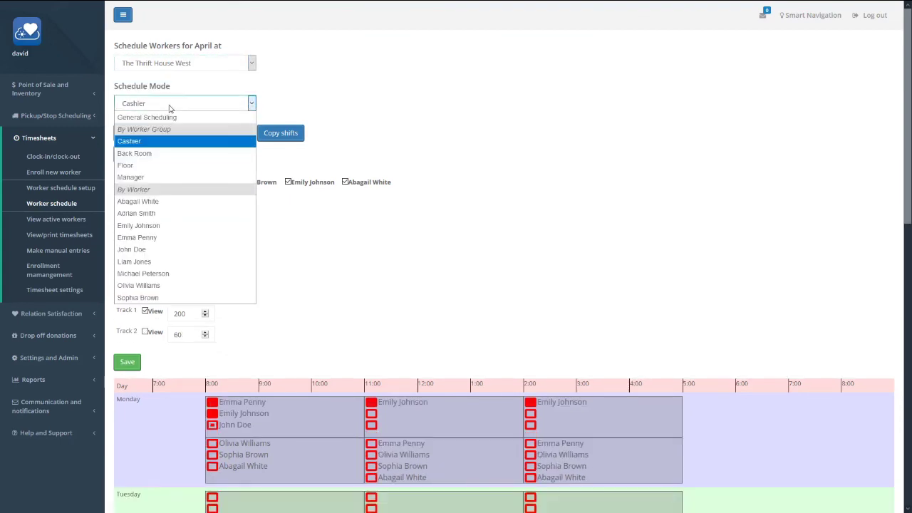
{"action": "left_click", "coordinate": [170, 249]}
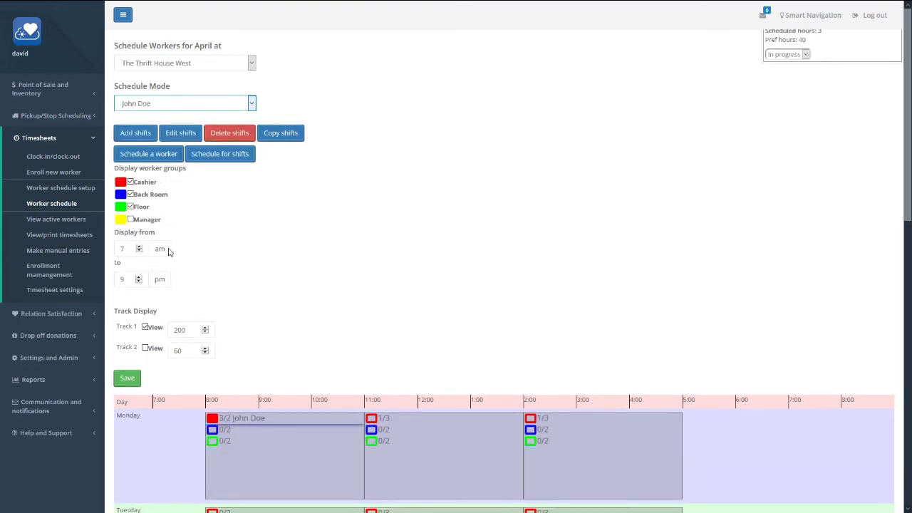
- Select the Monday 8:00am–11:00am shift in the single-worker schedule
{"action": "scroll", "coordinate": [291, 271], "scroll_direction": "down", "scroll_amount": 3}
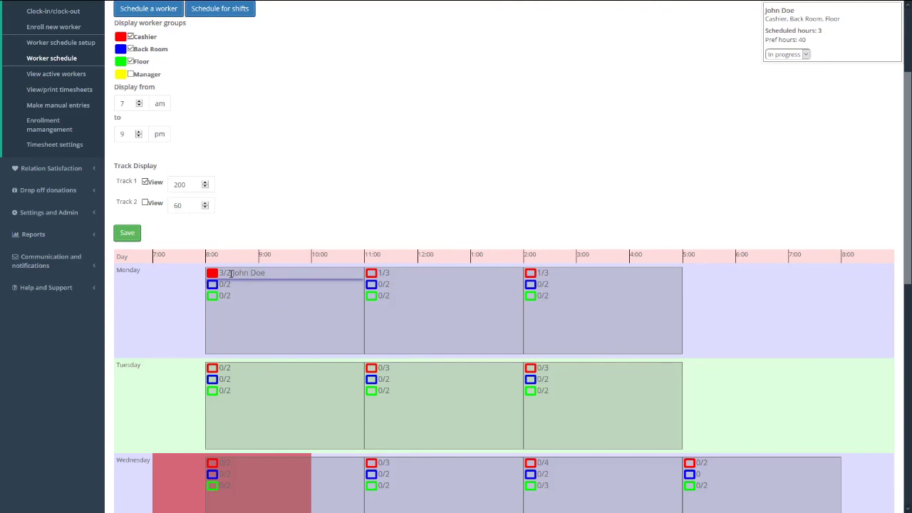
{"action": "left_click", "coordinate": [281, 311]}
{"action": "scroll", "coordinate": [290, 207], "scroll_direction": "up", "scroll_amount": 2}
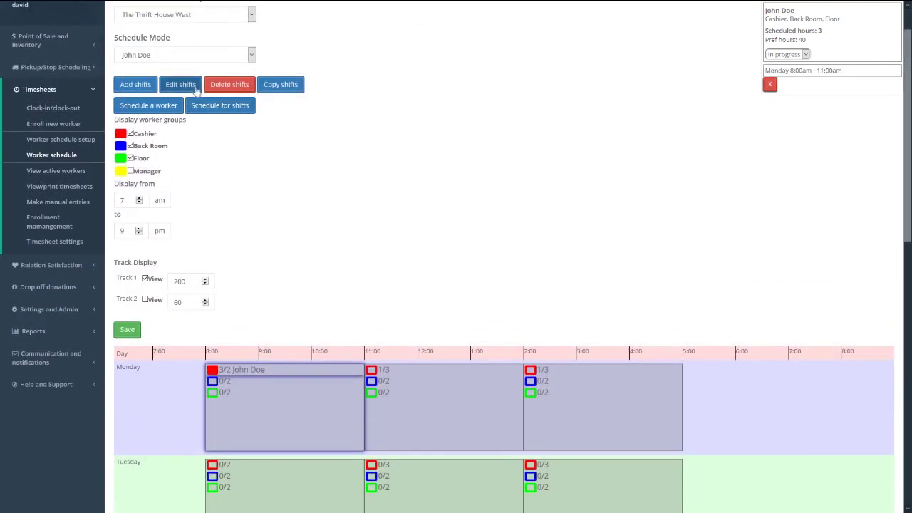
{"action": "left_click", "coordinate": [182, 85]}
{"action": "double_click", "coordinate": [379, 175]}
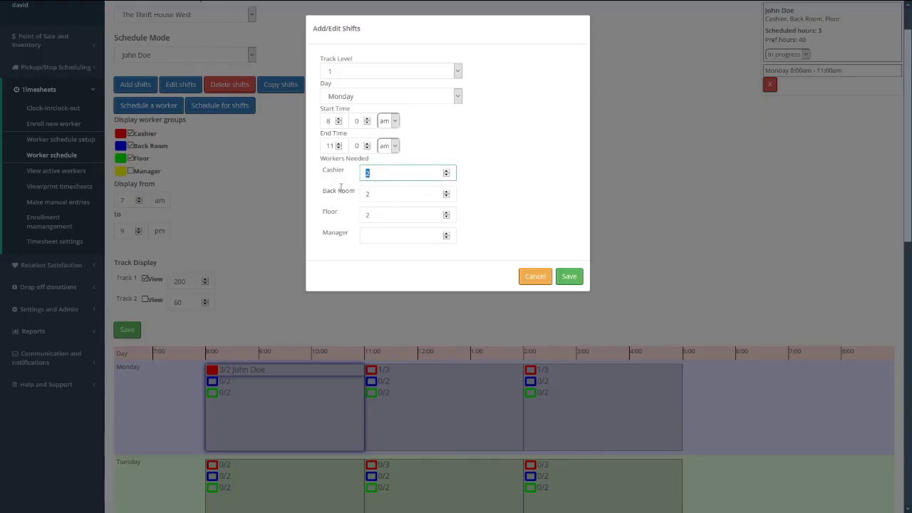
{"action": "key", "text": "BackSpace"}
{"action": "left_click", "coordinate": [570, 277]}
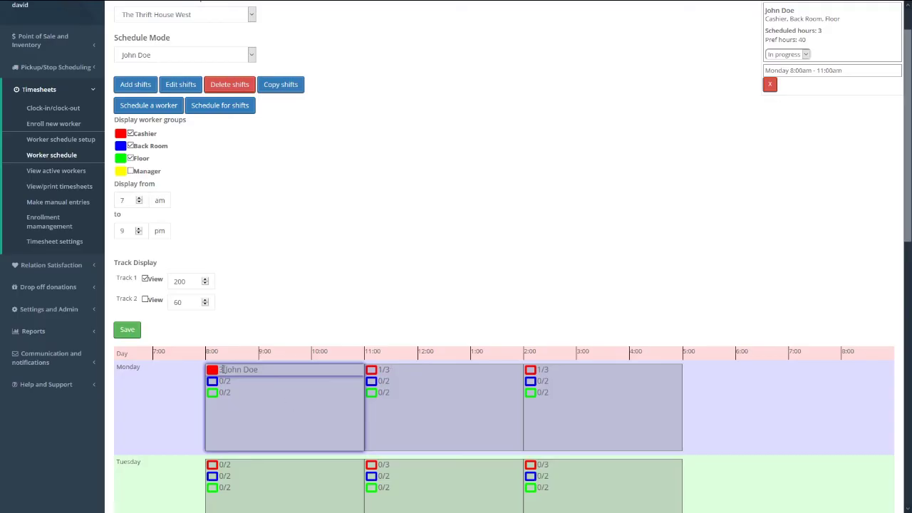
{"action": "left_click", "coordinate": [181, 85]}
{"action": "left_click", "coordinate": [391, 170]}
{"action": "type", "text": "2"}
{"action": "left_click", "coordinate": [568, 277]}
{"action": "left_click", "coordinate": [568, 282]}
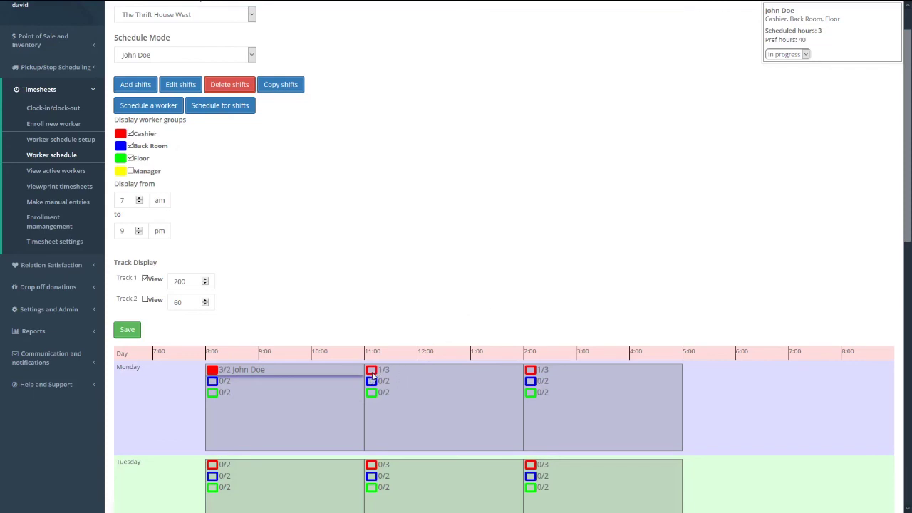
- Make the worker cashier on Monday's 11:00 and 2:00 shifts; Wednesday is refused as unavailable
{"action": "left_click", "coordinate": [371, 371]}
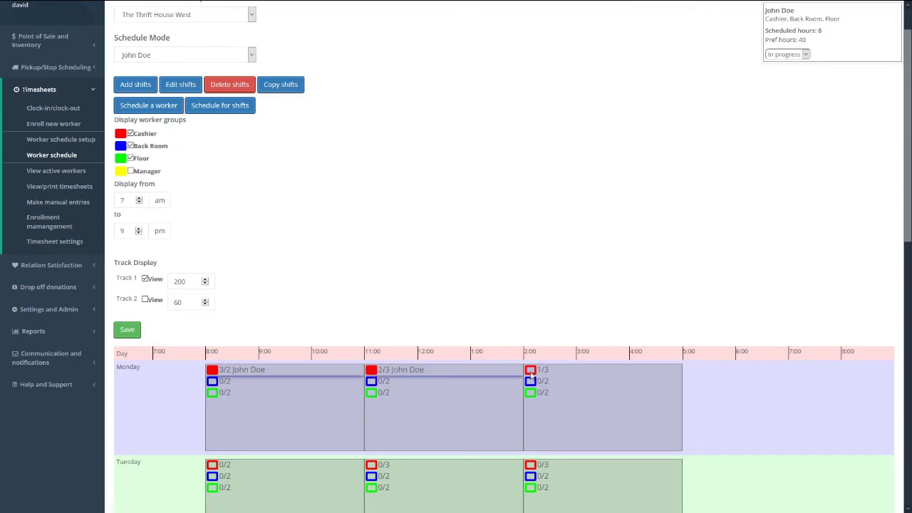
{"action": "left_click", "coordinate": [531, 371]}
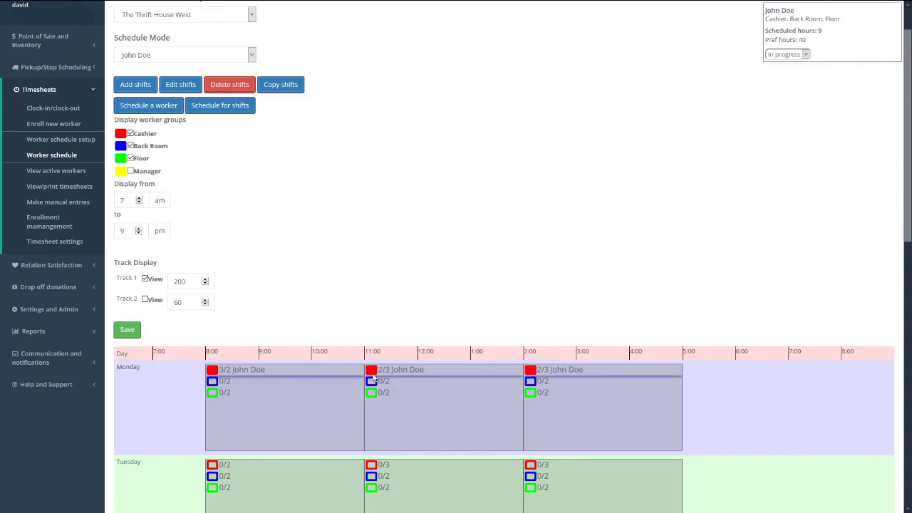
{"action": "scroll", "coordinate": [374, 378], "scroll_direction": "down", "scroll_amount": 5}
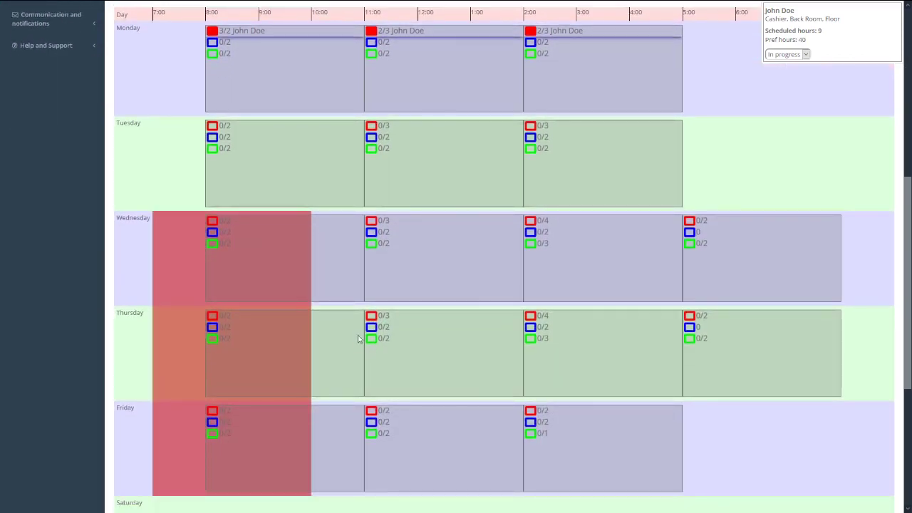
{"action": "left_click", "coordinate": [213, 223]}
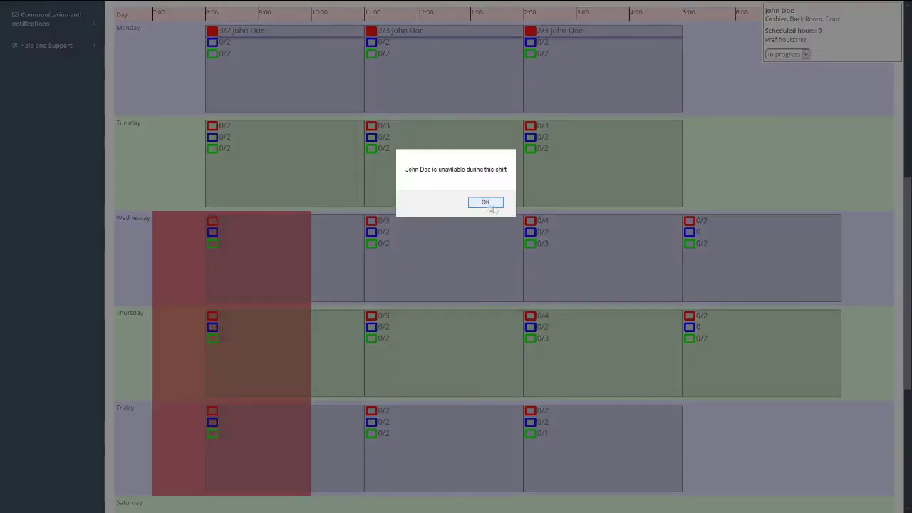
{"action": "left_click", "coordinate": [492, 206]}
{"action": "scroll", "coordinate": [401, 310], "scroll_direction": "up", "scroll_amount": 5}
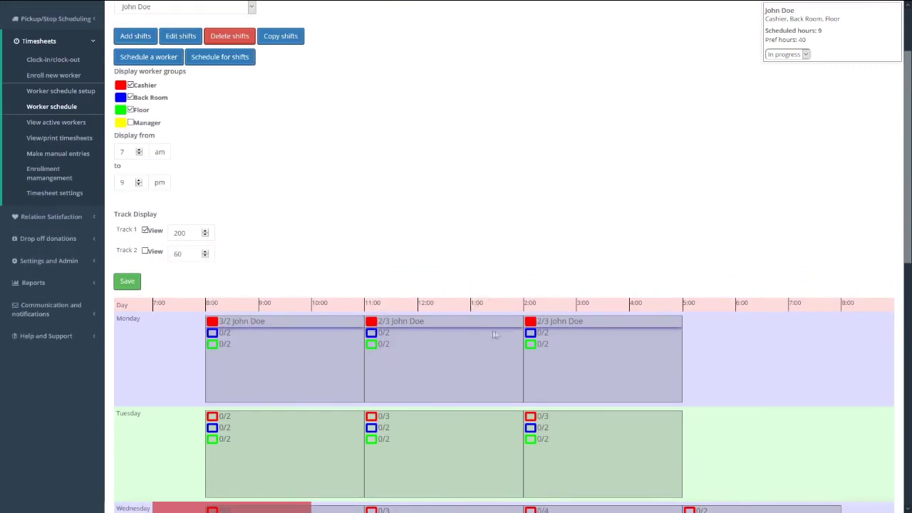
{"action": "scroll", "coordinate": [391, 226], "scroll_direction": "up", "scroll_amount": 1}
{"action": "scroll", "coordinate": [390, 227], "scroll_direction": "up", "scroll_amount": 1}
{"action": "left_click", "coordinate": [190, 63]}
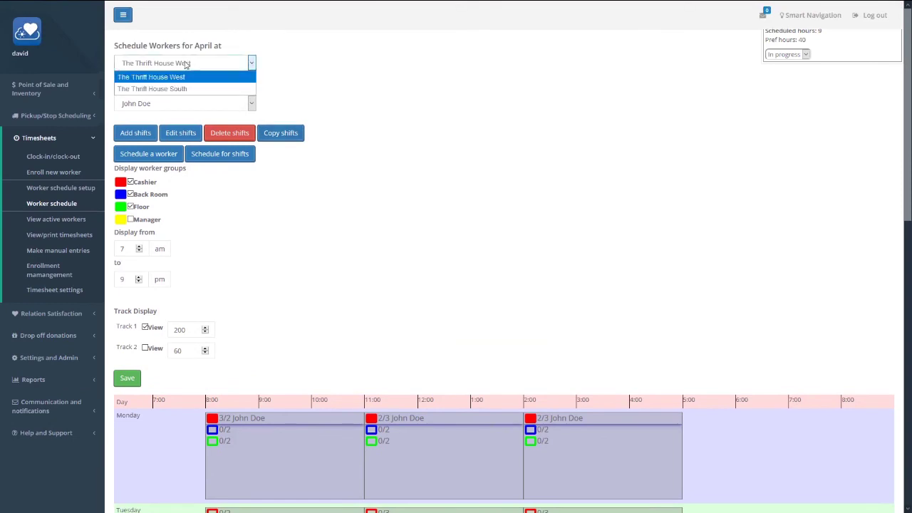
{"action": "left_click", "coordinate": [179, 88]}
{"action": "scroll", "coordinate": [485, 224], "scroll_direction": "down", "scroll_amount": 3}
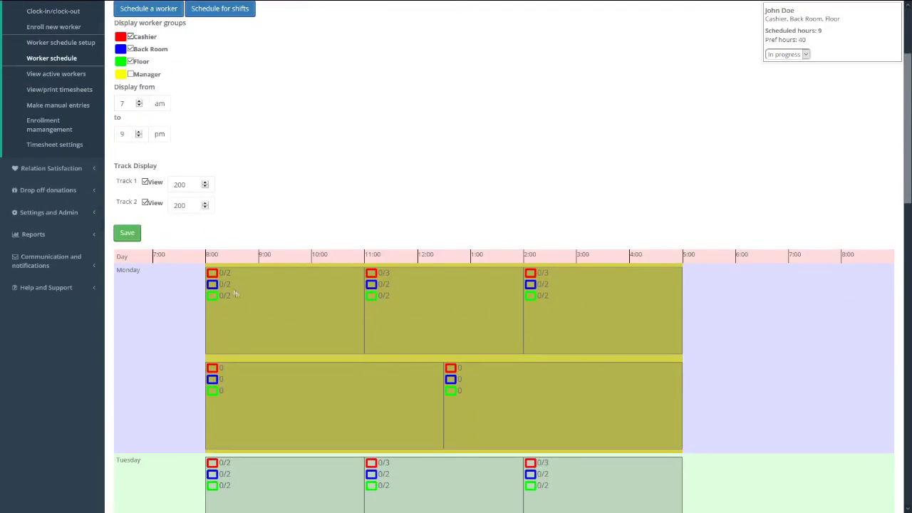
{"action": "left_click", "coordinate": [214, 273]}
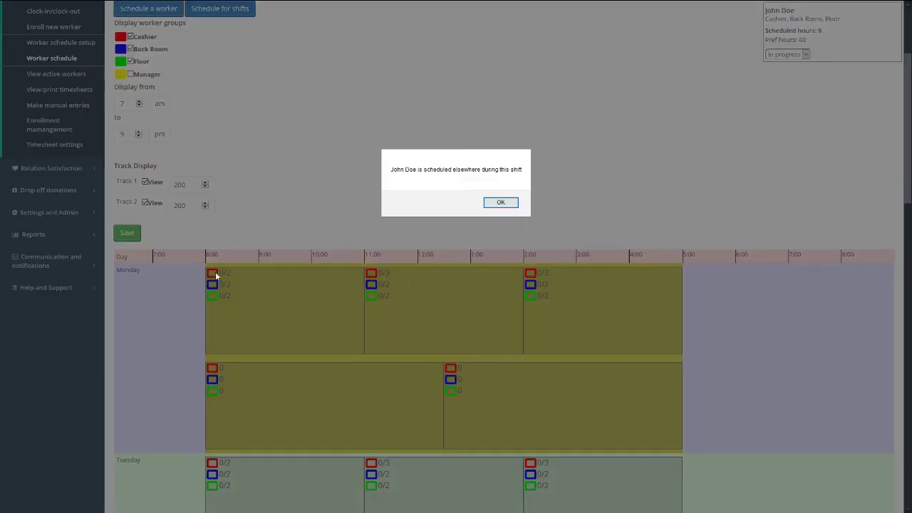
{"action": "left_click", "coordinate": [501, 202]}
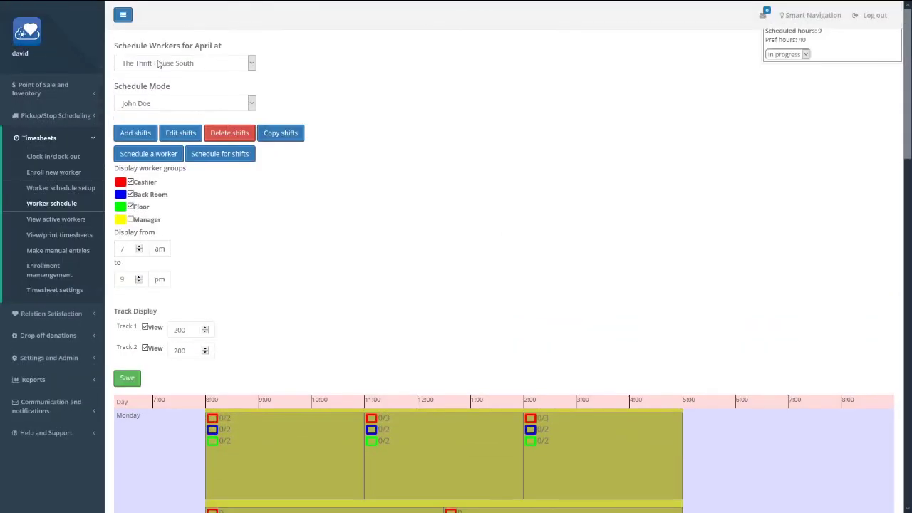
{"action": "left_click", "coordinate": [161, 63]}
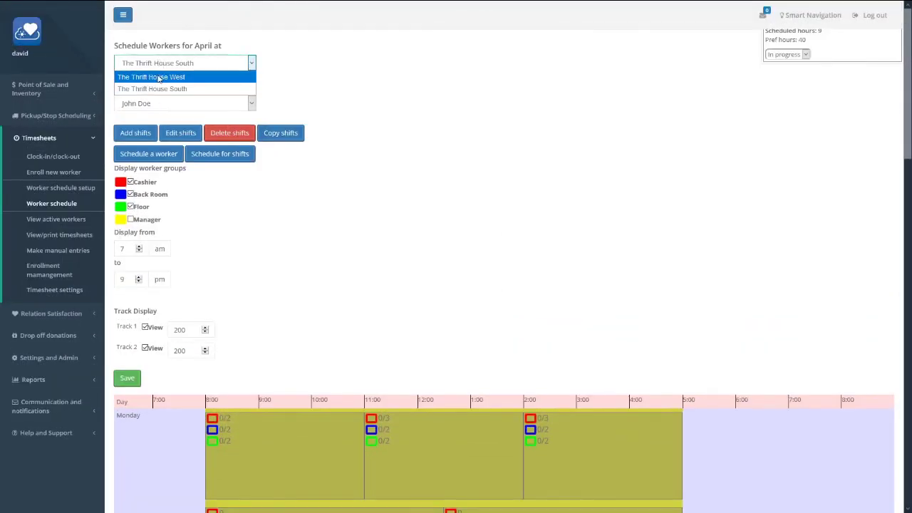
{"action": "left_click", "coordinate": [164, 77]}
{"action": "scroll", "coordinate": [465, 185], "scroll_direction": "down", "scroll_amount": 3}
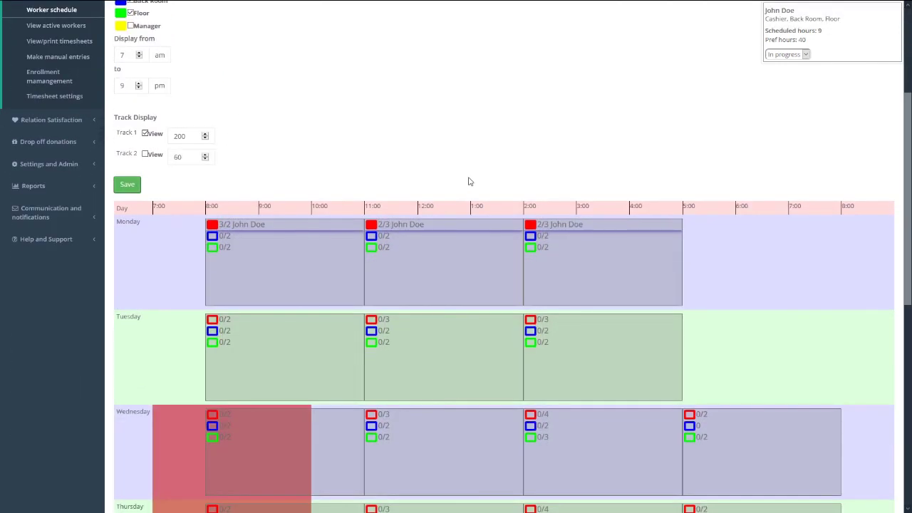
- Set the worker's schedule status to Draft, then start and cancel scheduling a worker
{"action": "left_click", "coordinate": [787, 55]}
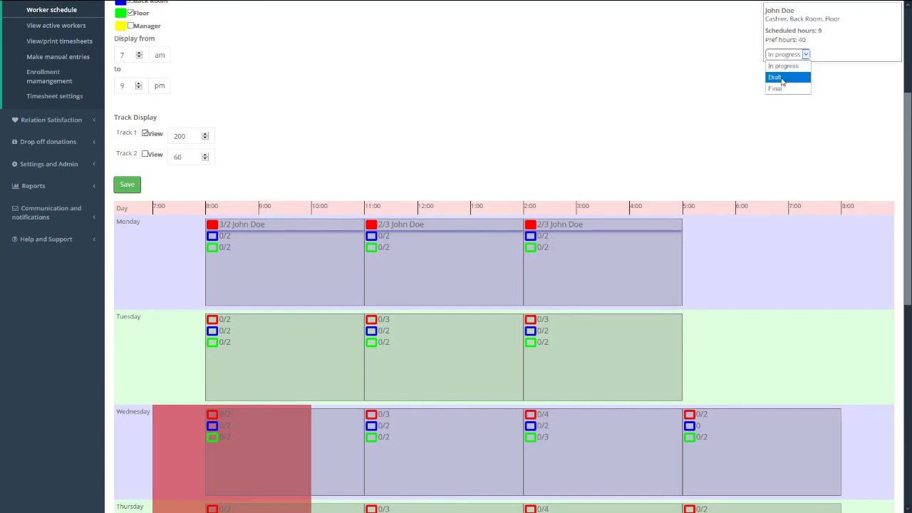
{"action": "left_click", "coordinate": [782, 78]}
{"action": "scroll", "coordinate": [779, 79], "scroll_direction": "up", "scroll_amount": 3}
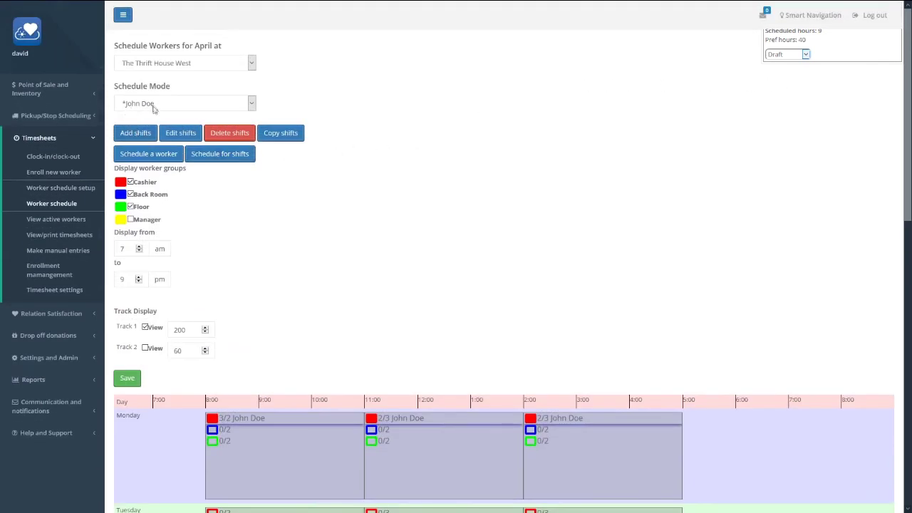
{"action": "left_click", "coordinate": [160, 154]}
{"action": "left_click", "coordinate": [374, 72]}
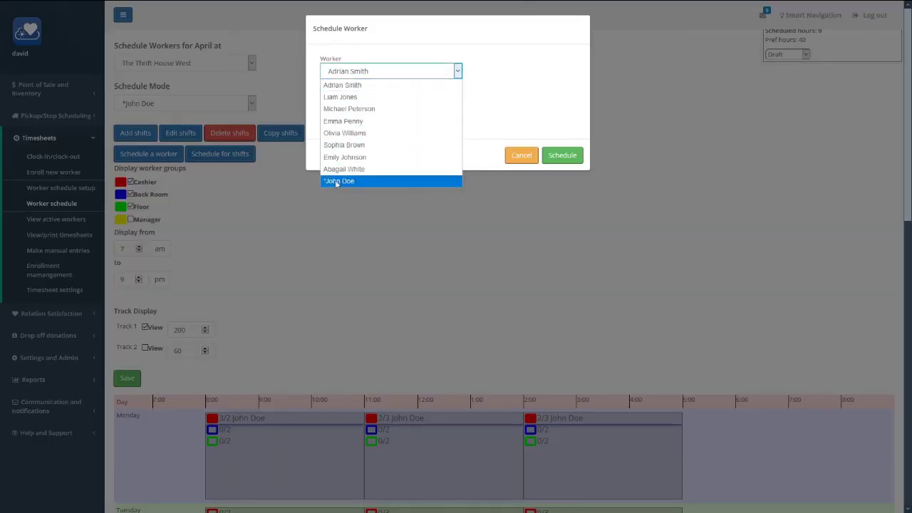
{"action": "left_click", "coordinate": [520, 155]}
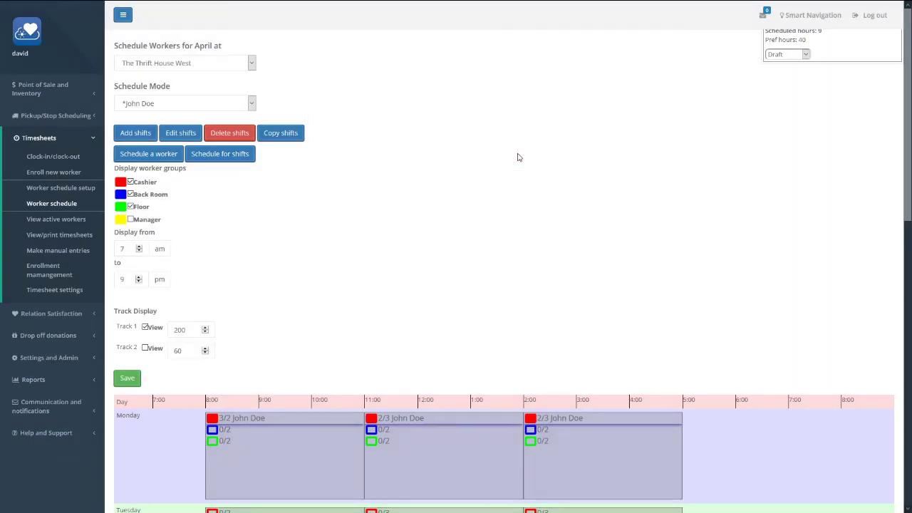
{"action": "scroll", "coordinate": [519, 157], "scroll_direction": "down", "scroll_amount": 3}
- Set the worker's schedule status to Final and confirm Monday shifts can no longer be edited
{"action": "left_click", "coordinate": [801, 56]}
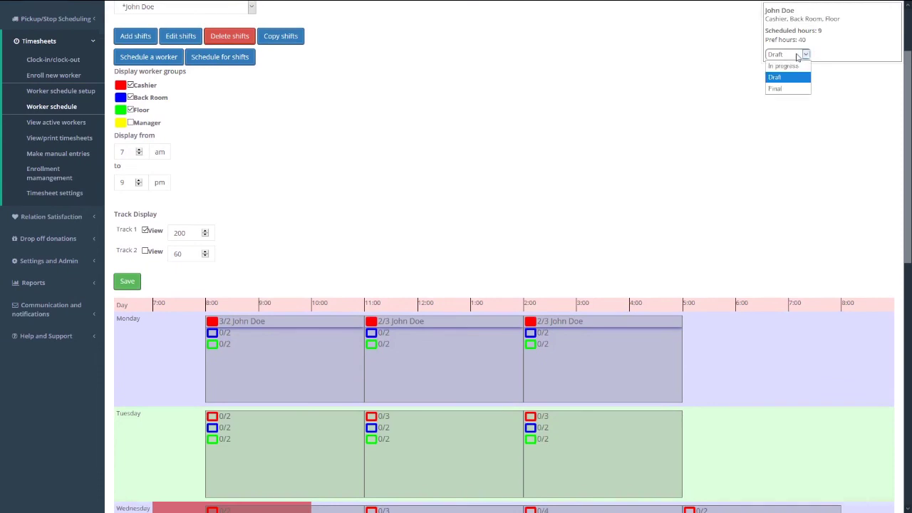
{"action": "left_click", "coordinate": [778, 89]}
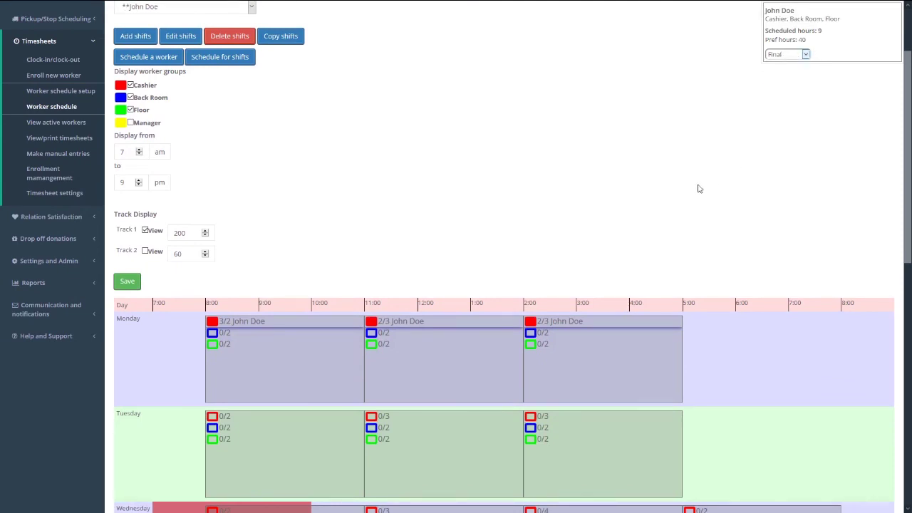
{"action": "left_click", "coordinate": [529, 325]}
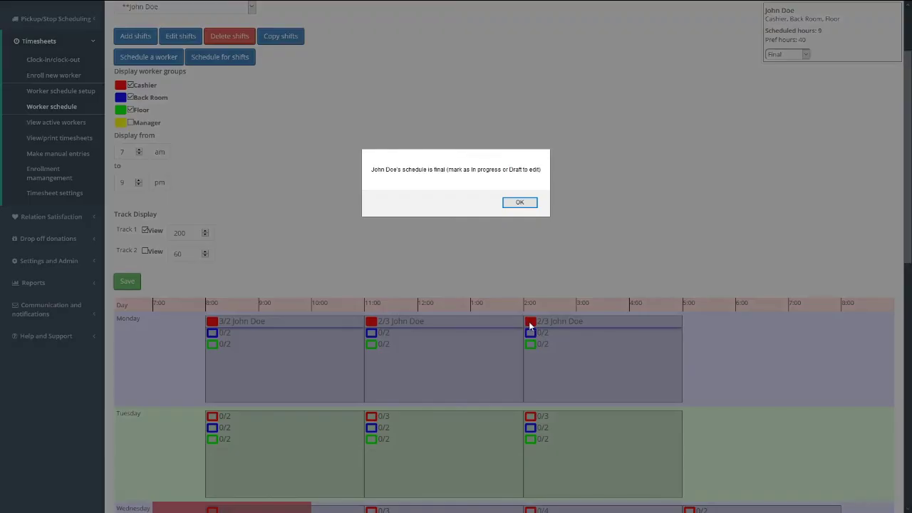
{"action": "left_click", "coordinate": [520, 202]}
{"action": "left_click", "coordinate": [532, 388]}
{"action": "left_click", "coordinate": [520, 204]}
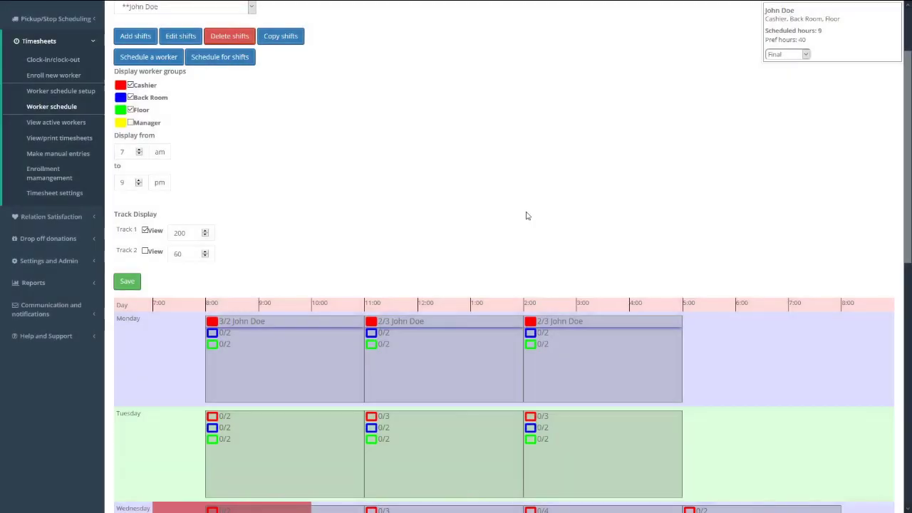
{"action": "scroll", "coordinate": [526, 216], "scroll_direction": "up", "scroll_amount": 3}
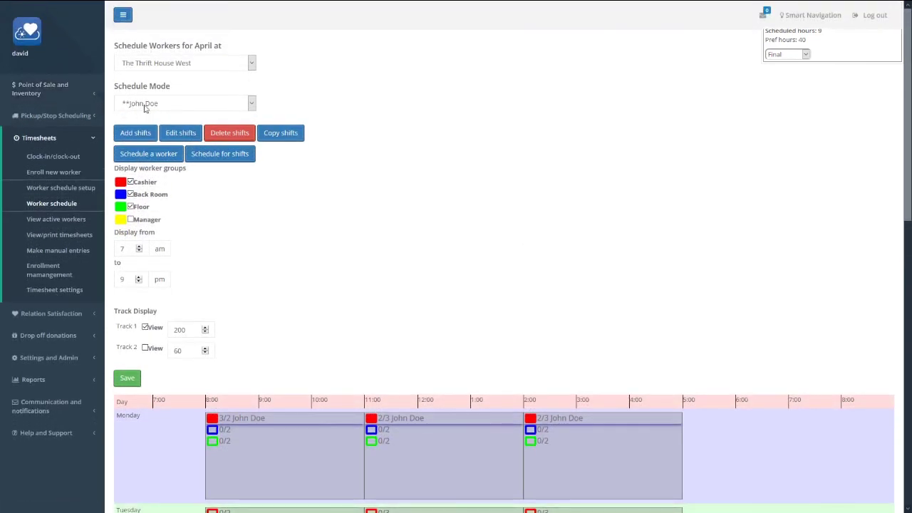
{"action": "left_click", "coordinate": [158, 164]}
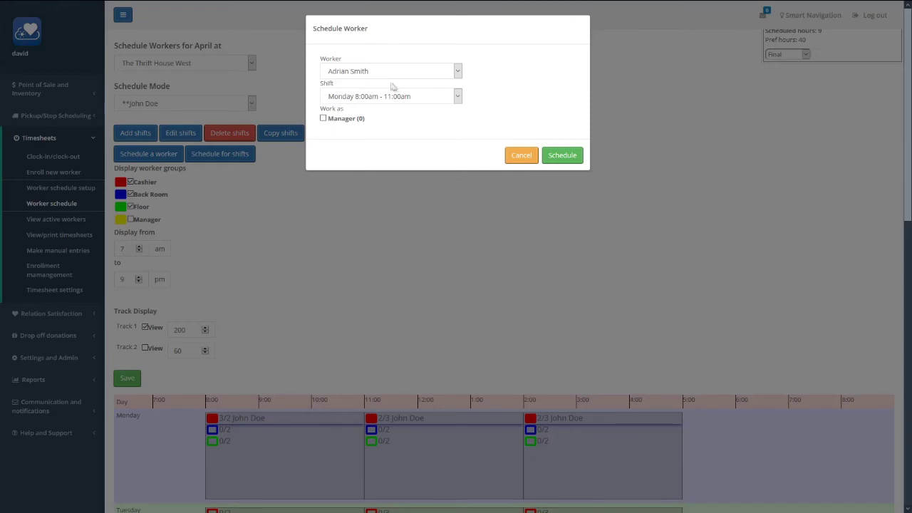
{"action": "left_click", "coordinate": [377, 74]}
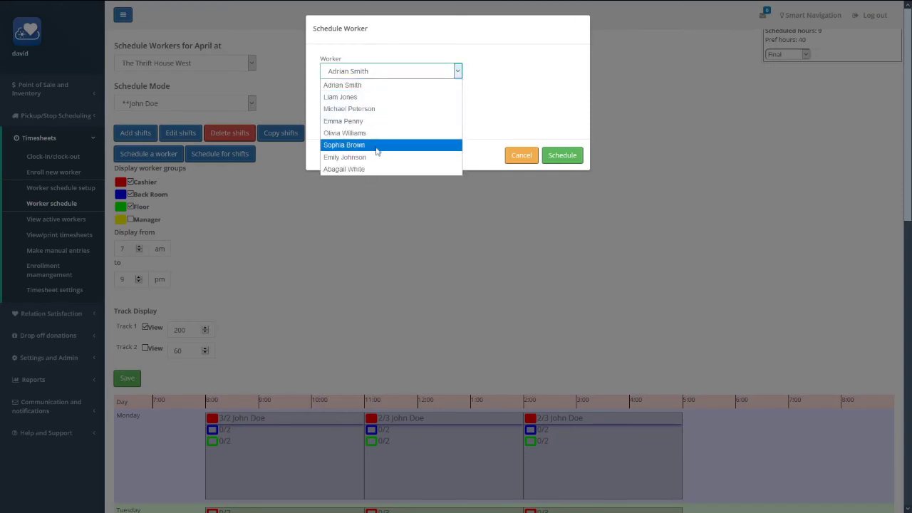
{"action": "left_click", "coordinate": [523, 157]}
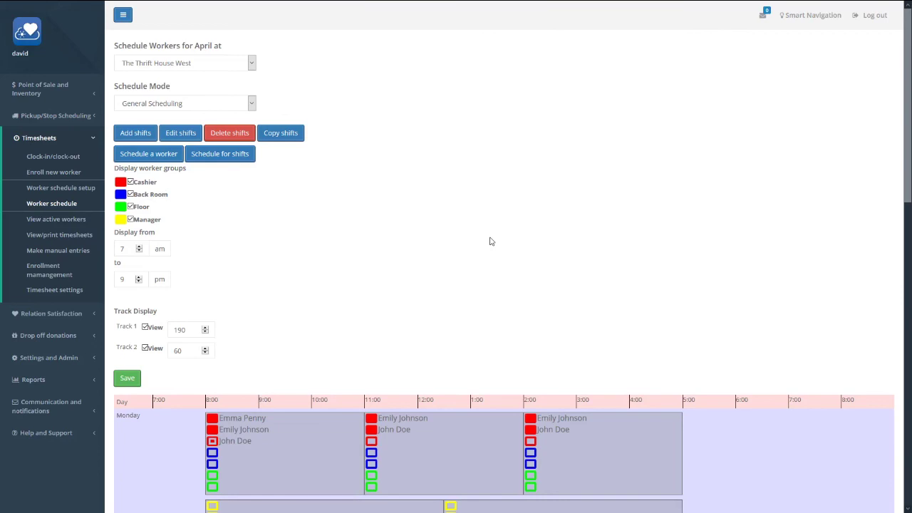
- Open the morning-preferring Back Room worker's own schedule and review her 0 of 15 preferred hours
{"action": "left_click", "coordinate": [224, 108]}
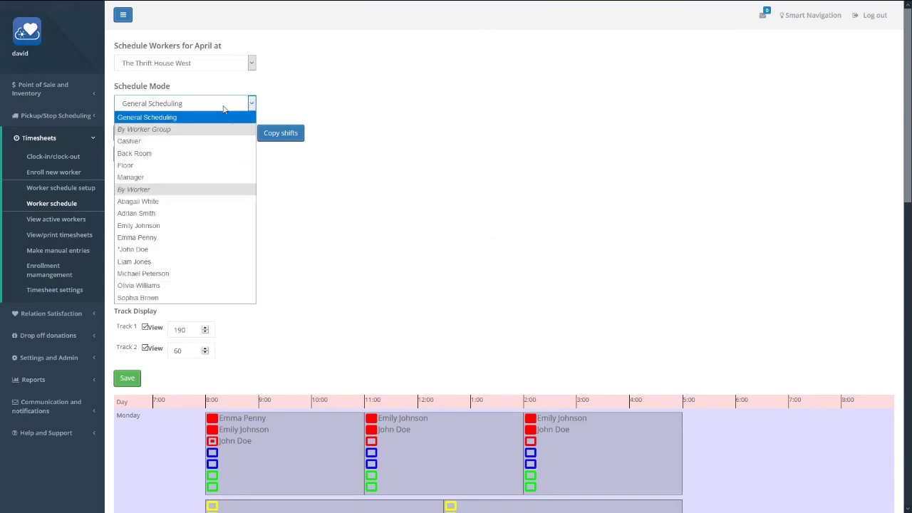
{"action": "left_click", "coordinate": [177, 286]}
{"action": "scroll", "coordinate": [299, 214], "scroll_direction": "down", "scroll_amount": 1}
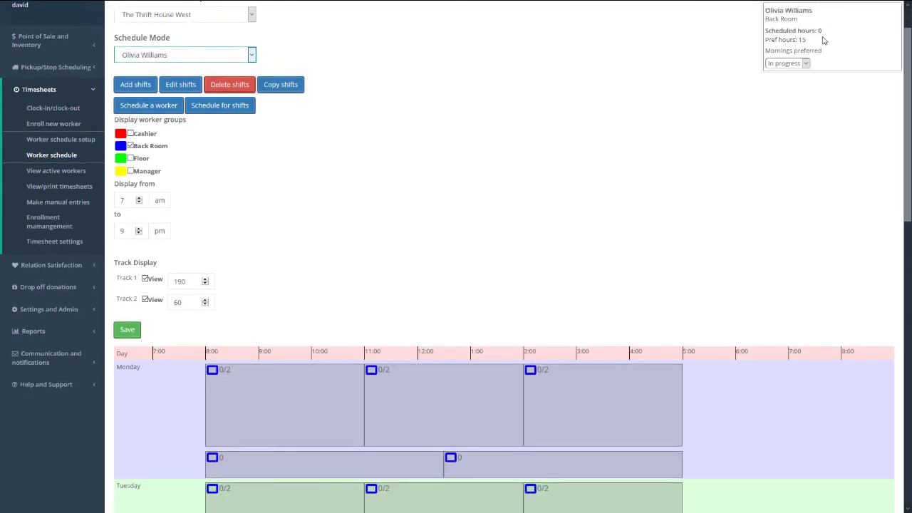
{"action": "scroll", "coordinate": [531, 179], "scroll_direction": "down", "scroll_amount": 3}
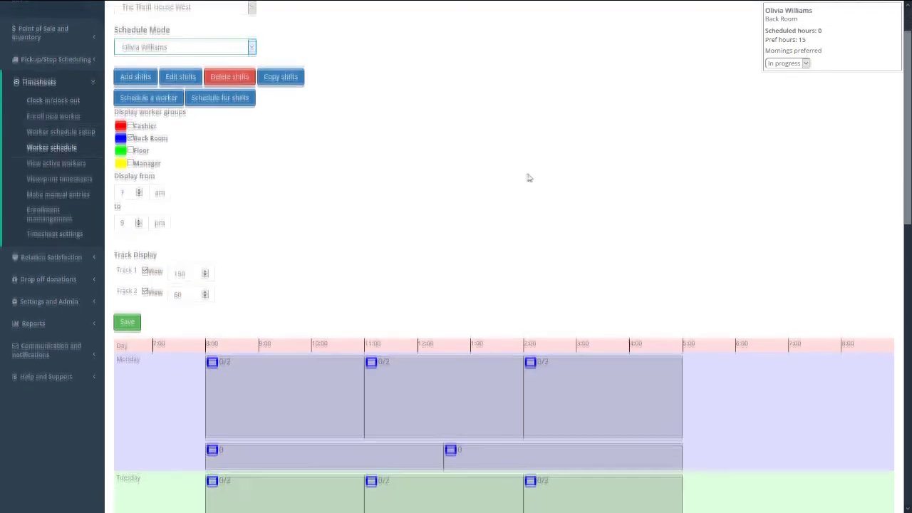
{"action": "scroll", "coordinate": [531, 180], "scroll_direction": "down", "scroll_amount": 1}
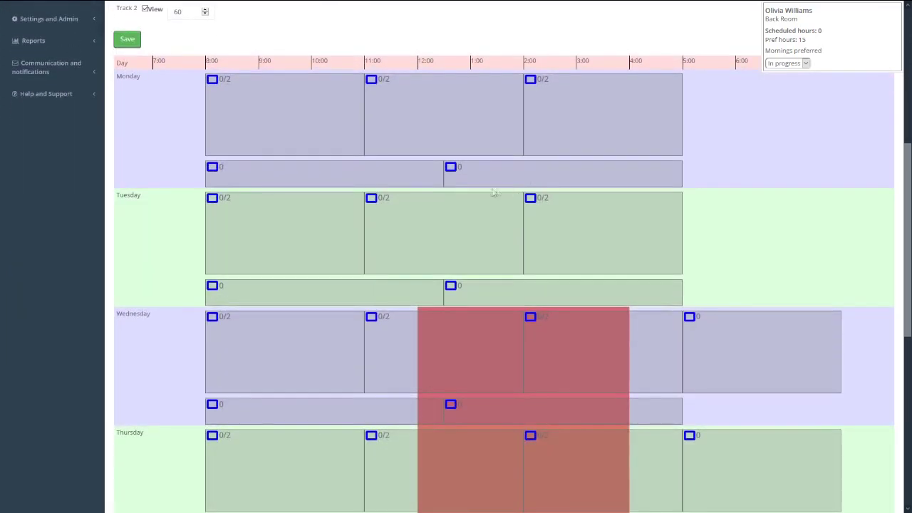
{"action": "scroll", "coordinate": [445, 191], "scroll_direction": "up", "scroll_amount": 1}
{"action": "scroll", "coordinate": [324, 97], "scroll_direction": "up", "scroll_amount": 3}
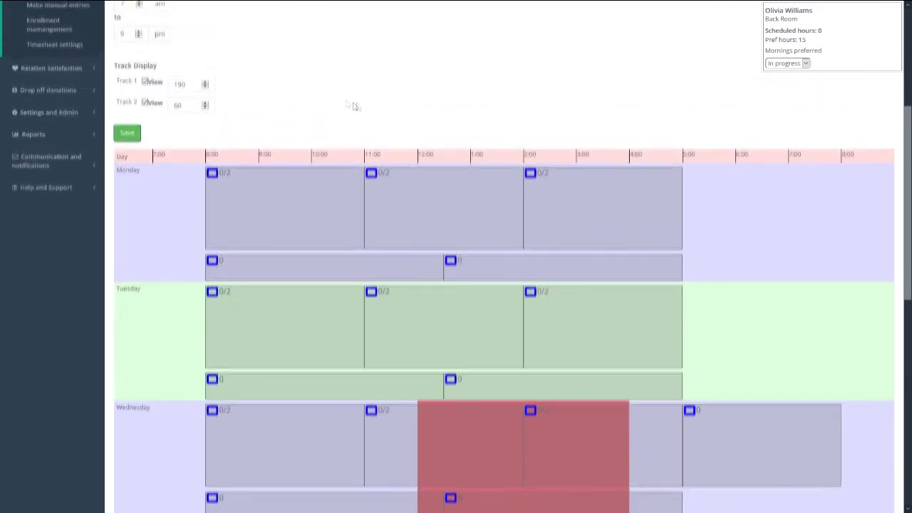
{"action": "left_click", "coordinate": [153, 59]}
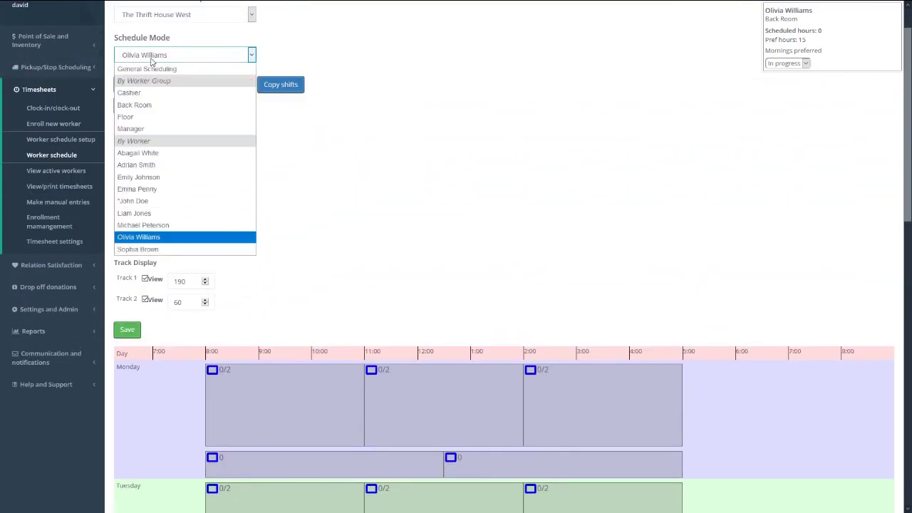
- Switch to the Back Room group schedule and untick Track 2 View
{"action": "left_click", "coordinate": [150, 105]}
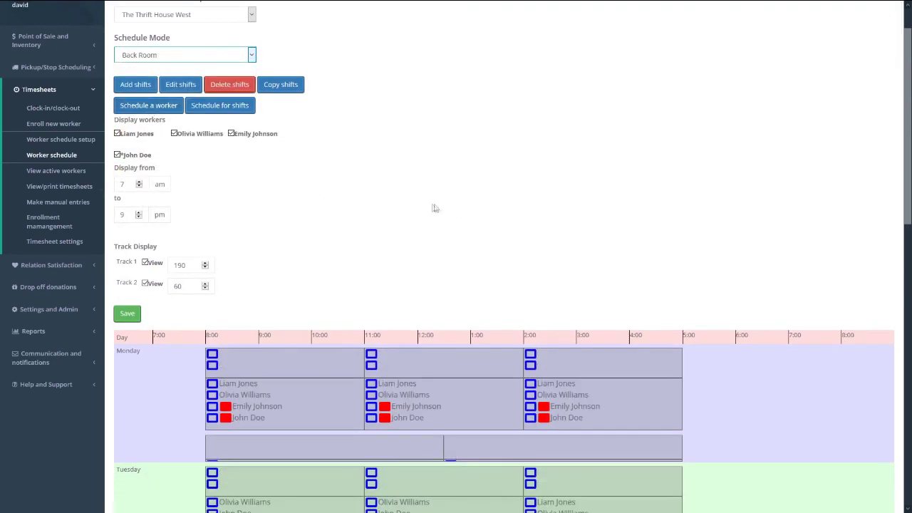
{"action": "scroll", "coordinate": [159, 264], "scroll_direction": "down", "scroll_amount": 1}
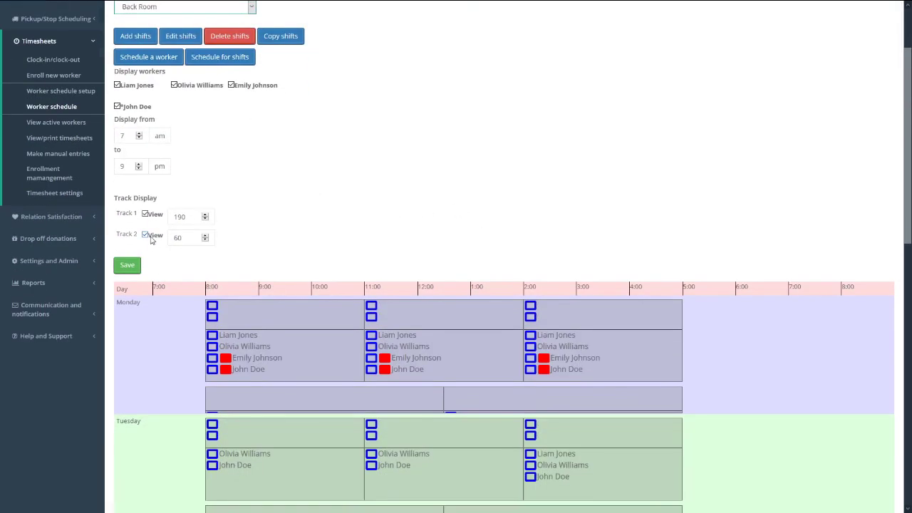
{"action": "left_click", "coordinate": [150, 239]}
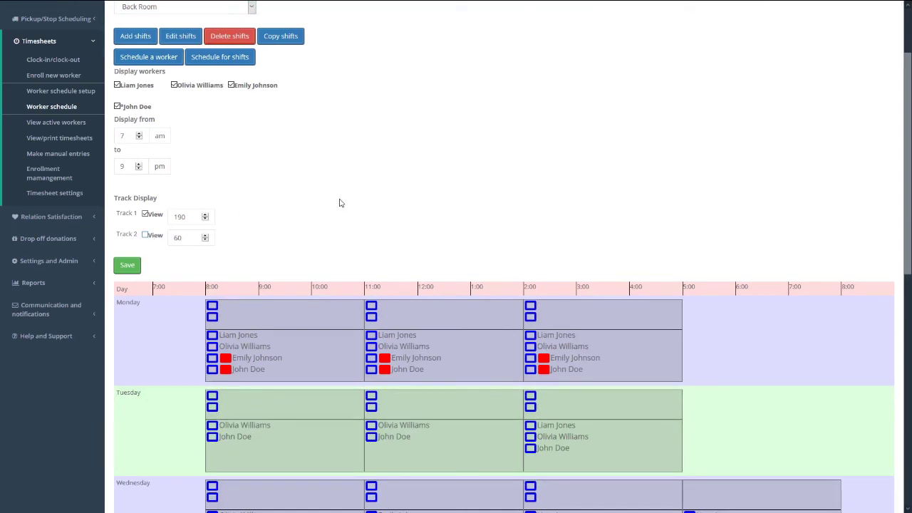
{"action": "scroll", "coordinate": [340, 203], "scroll_direction": "down", "scroll_amount": 3}
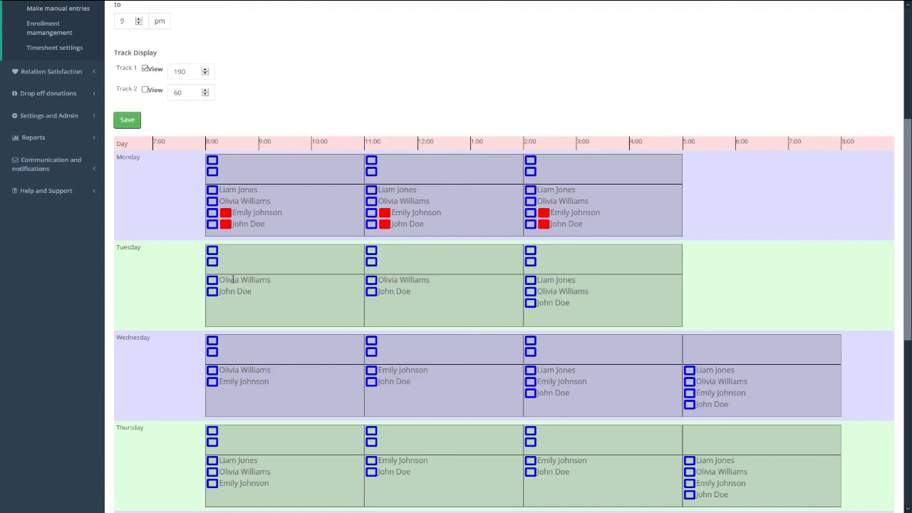
- Assign the morning-preferring worker to Tuesday 8:00, Tuesday 11:00 and Wednesday 8:00 shifts
{"action": "left_click", "coordinate": [212, 281]}
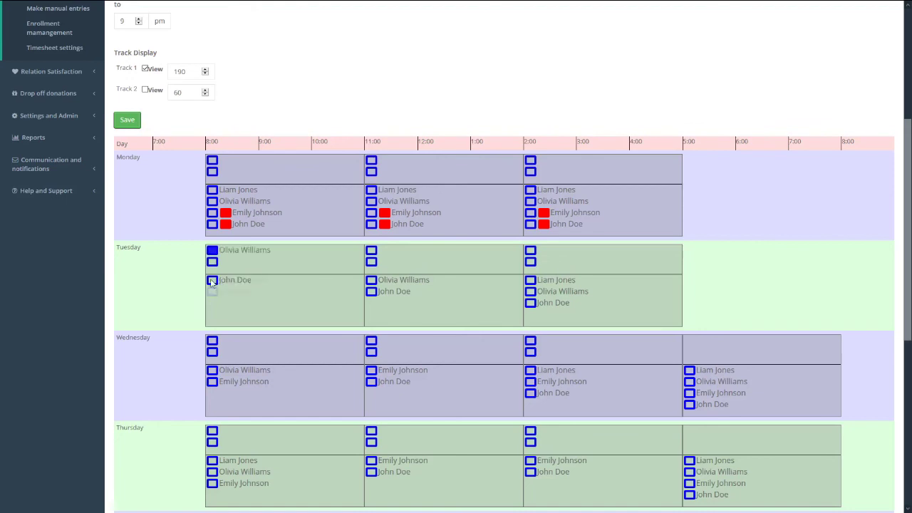
{"action": "left_click", "coordinate": [371, 281]}
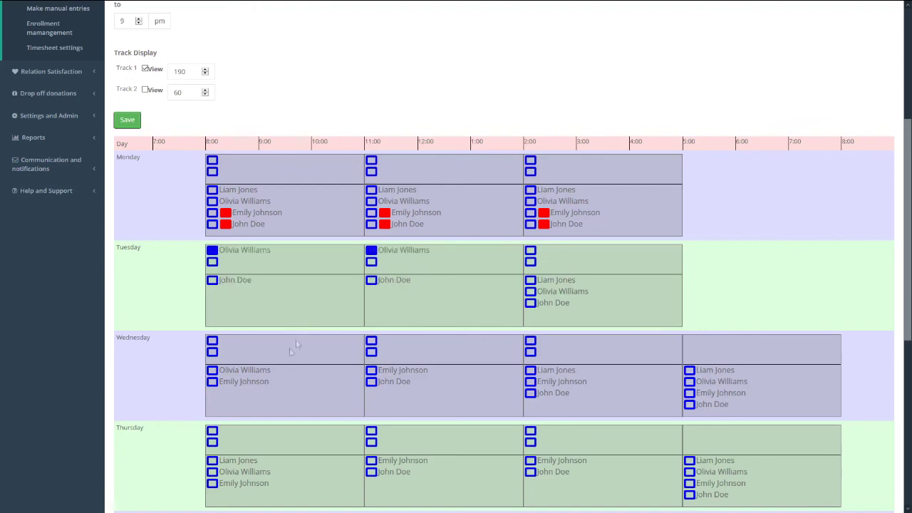
{"action": "left_click", "coordinate": [212, 370]}
{"action": "scroll", "coordinate": [332, 324], "scroll_direction": "up", "scroll_amount": 4}
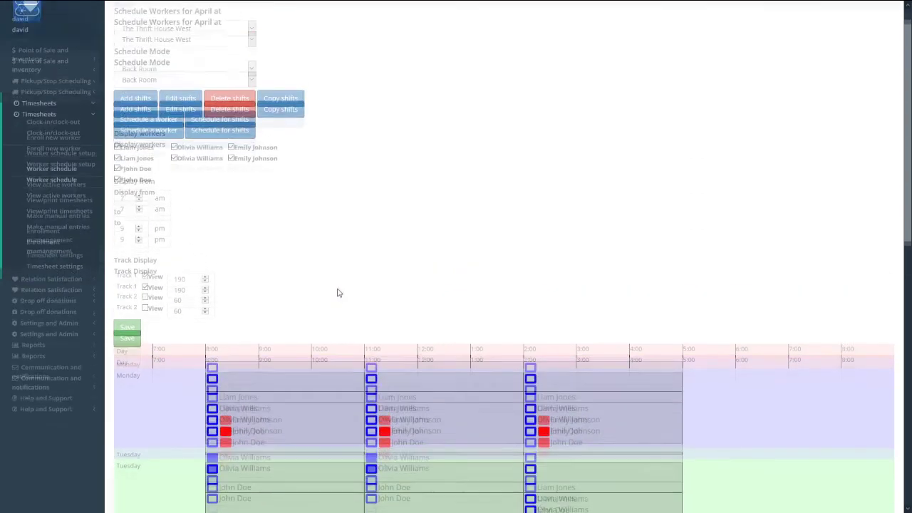
- Open the morning-preferring worker's own schedule and review her 9 scheduled hours
{"action": "left_click", "coordinate": [139, 103]}
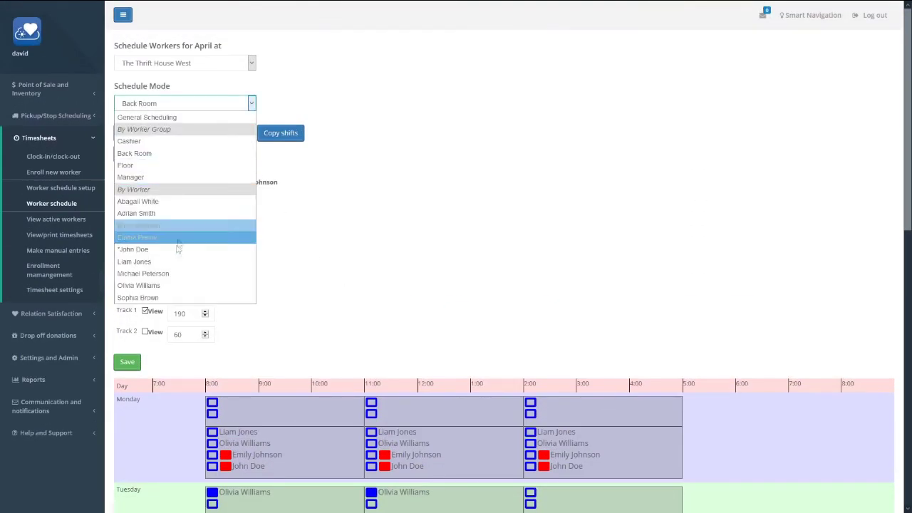
{"action": "left_click", "coordinate": [170, 282]}
{"action": "scroll", "coordinate": [373, 290], "scroll_direction": "down", "scroll_amount": 3}
{"action": "scroll", "coordinate": [372, 290], "scroll_direction": "down", "scroll_amount": 3}
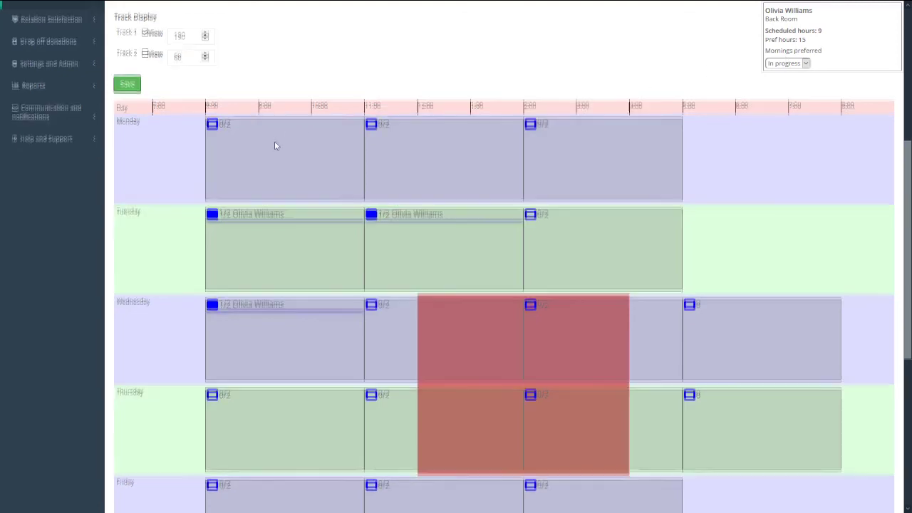
{"action": "scroll", "coordinate": [274, 142], "scroll_direction": "down", "scroll_amount": 2}
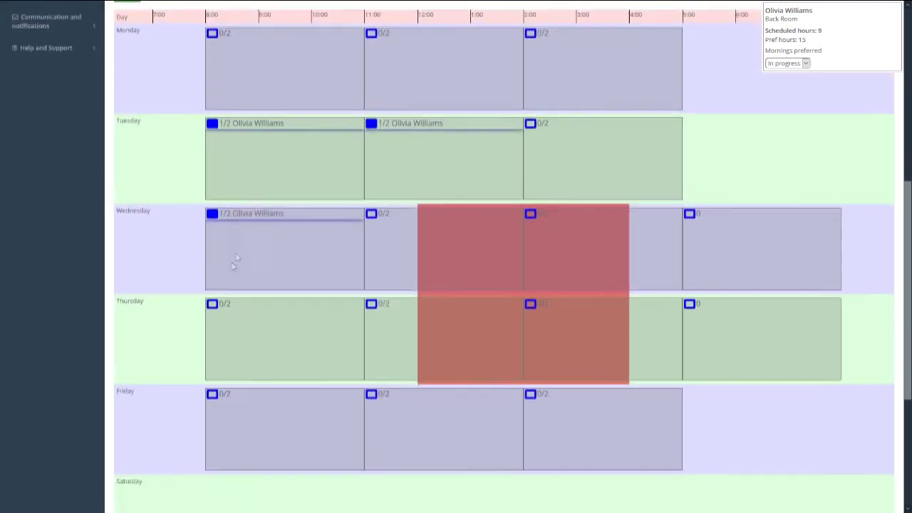
- Try adding her to Thursday 8:00 and Monday 8:00 and 11:00 shifts, then undo each
{"action": "left_click", "coordinate": [212, 302]}
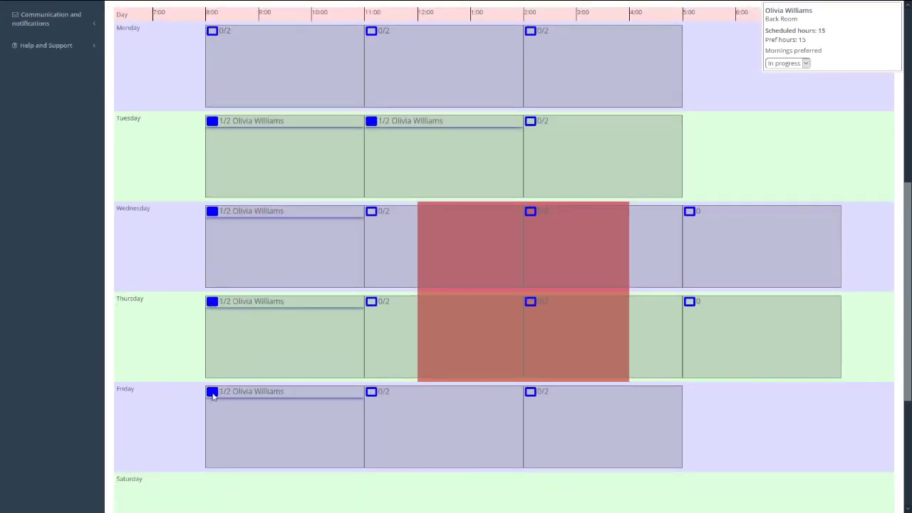
{"action": "left_click", "coordinate": [213, 301]}
{"action": "scroll", "coordinate": [215, 305], "scroll_direction": "up", "scroll_amount": 5}
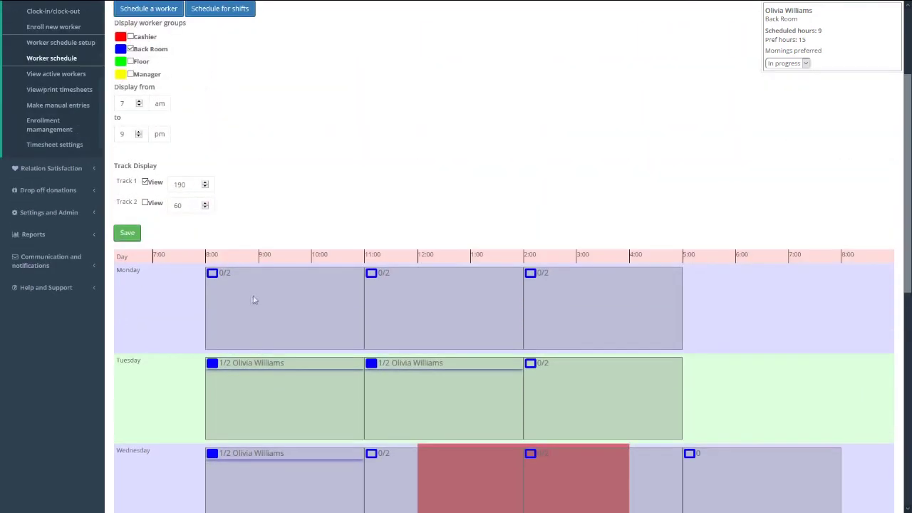
{"action": "scroll", "coordinate": [243, 271], "scroll_direction": "down", "scroll_amount": 1}
{"action": "left_click", "coordinate": [212, 225]}
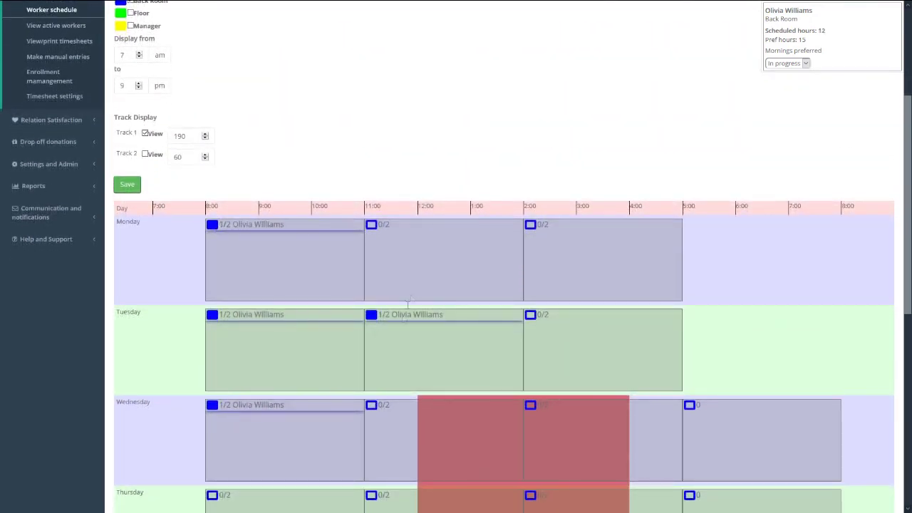
{"action": "left_click", "coordinate": [372, 225]}
{"action": "left_click", "coordinate": [371, 225]}
{"action": "left_click", "coordinate": [213, 225]}
{"action": "scroll", "coordinate": [421, 188], "scroll_direction": "up", "scroll_amount": 4}
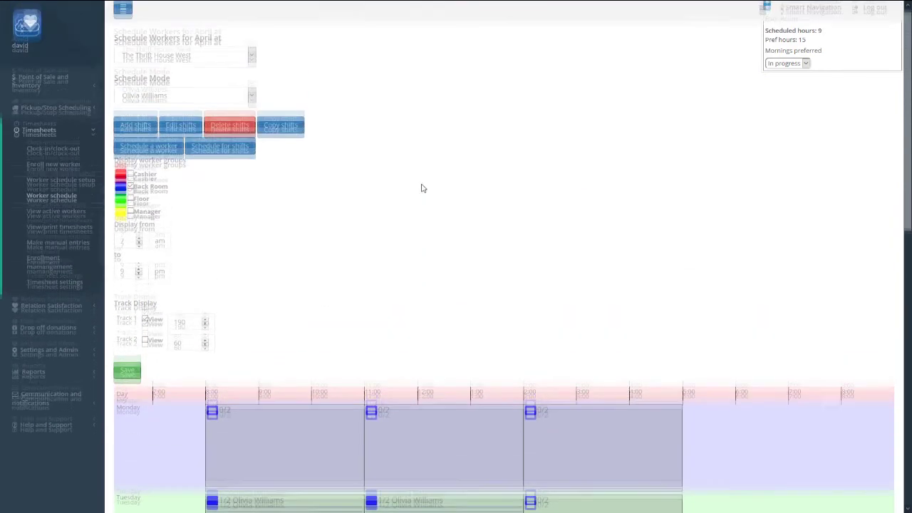
{"action": "left_click", "coordinate": [189, 104]}
- In the Back Room view, tick the morning worker into Monday's 8:00–11:00 and 11:00–2:00 shifts
{"action": "left_click", "coordinate": [173, 153]}
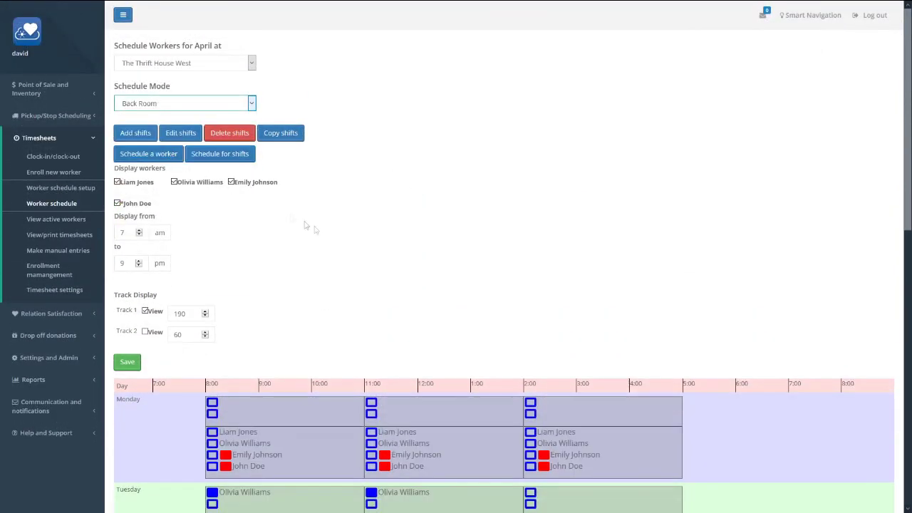
{"action": "scroll", "coordinate": [361, 228], "scroll_direction": "down", "scroll_amount": 1}
{"action": "scroll", "coordinate": [363, 236], "scroll_direction": "down", "scroll_amount": 1}
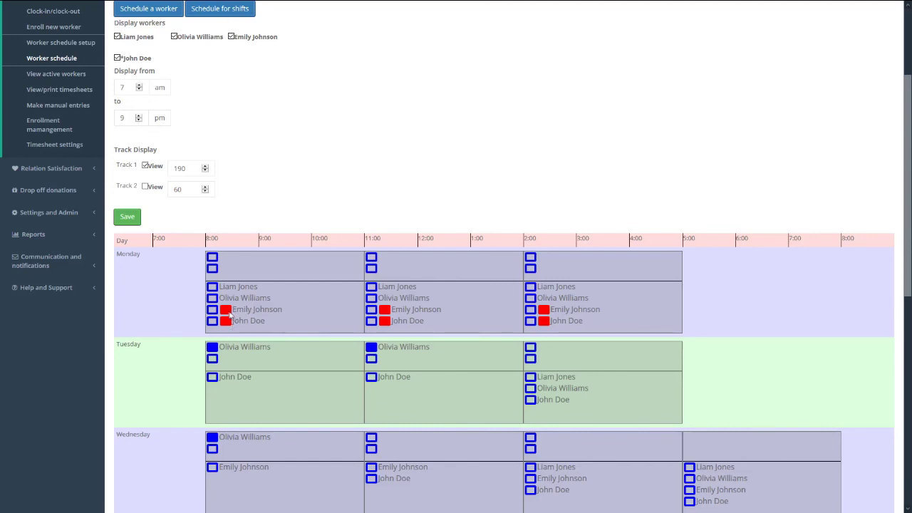
{"action": "left_click", "coordinate": [212, 299]}
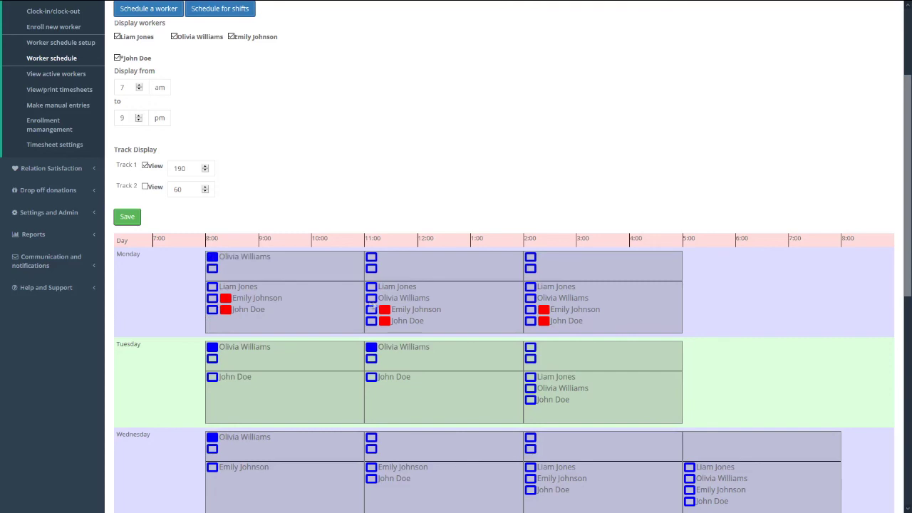
{"action": "left_click", "coordinate": [372, 302]}
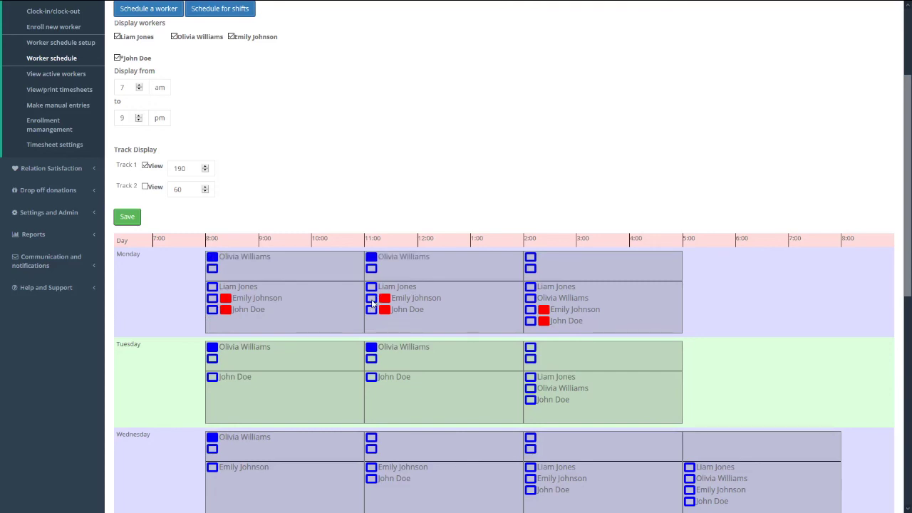
{"action": "scroll", "coordinate": [371, 303], "scroll_direction": "up", "scroll_amount": 2}
{"action": "left_click", "coordinate": [250, 104]}
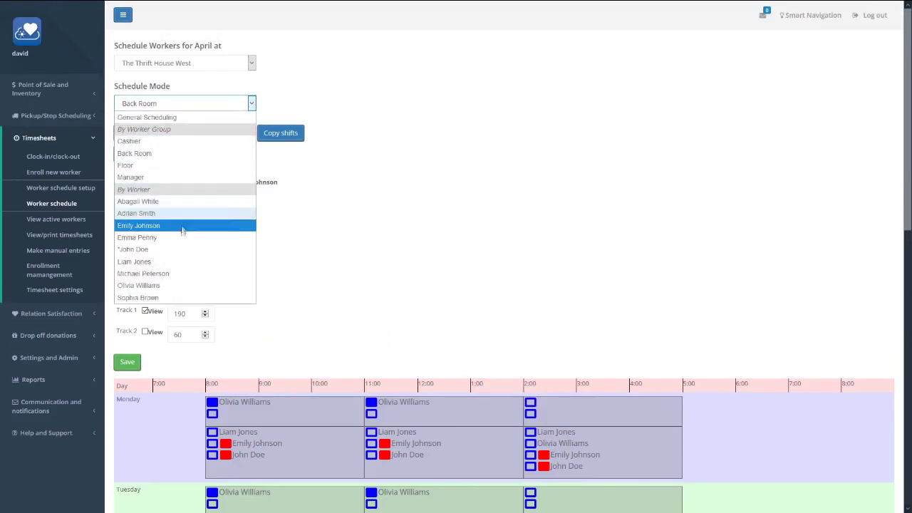
- Mark the morning-preferring worker's schedule status as Draft and save it
{"action": "left_click", "coordinate": [183, 285]}
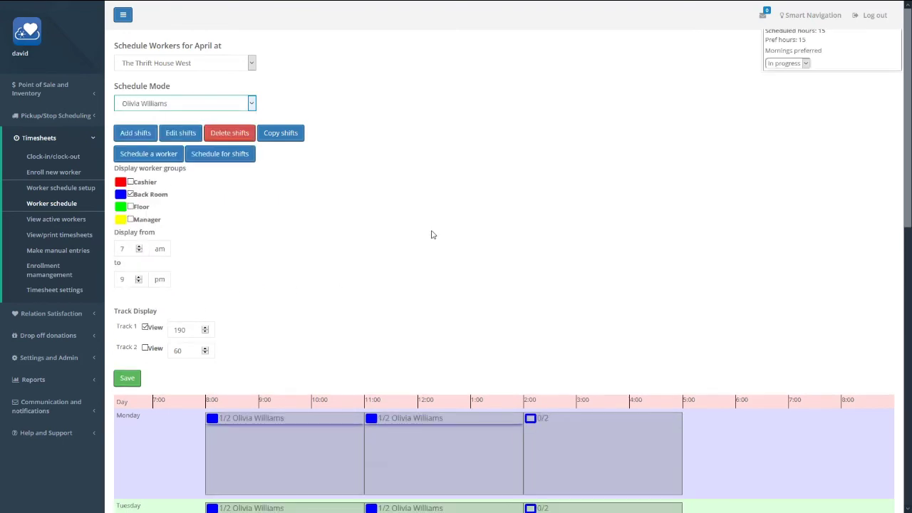
{"action": "scroll", "coordinate": [435, 236], "scroll_direction": "down", "scroll_amount": 3}
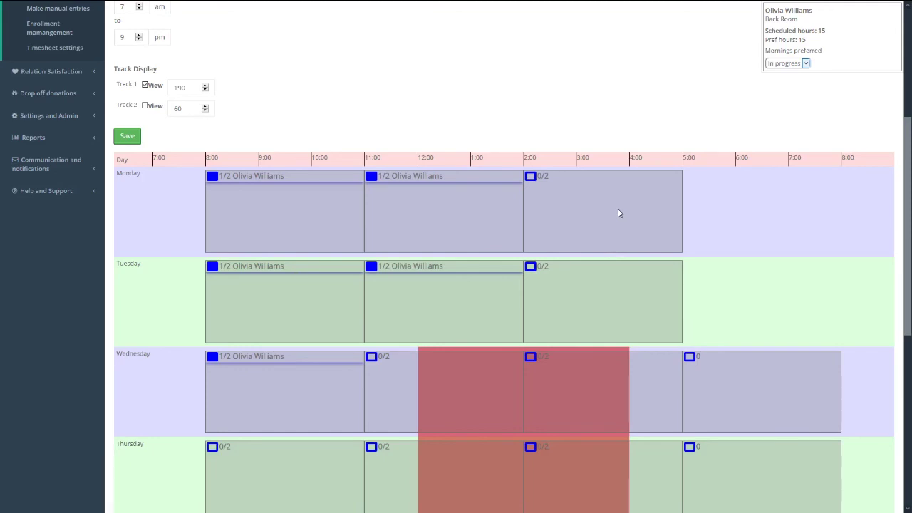
{"action": "left_click", "coordinate": [793, 65]}
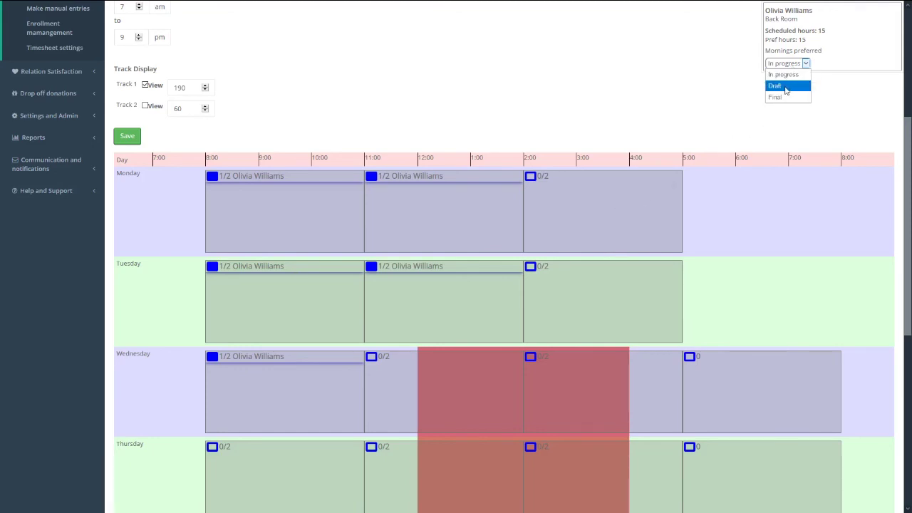
{"action": "left_click", "coordinate": [782, 93]}
{"action": "scroll", "coordinate": [606, 228], "scroll_direction": "up", "scroll_amount": 2}
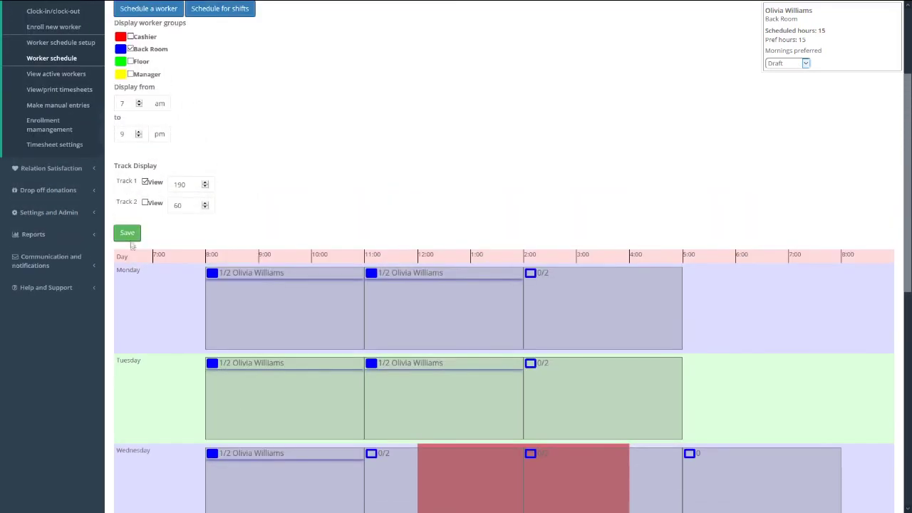
{"action": "left_click", "coordinate": [127, 235]}
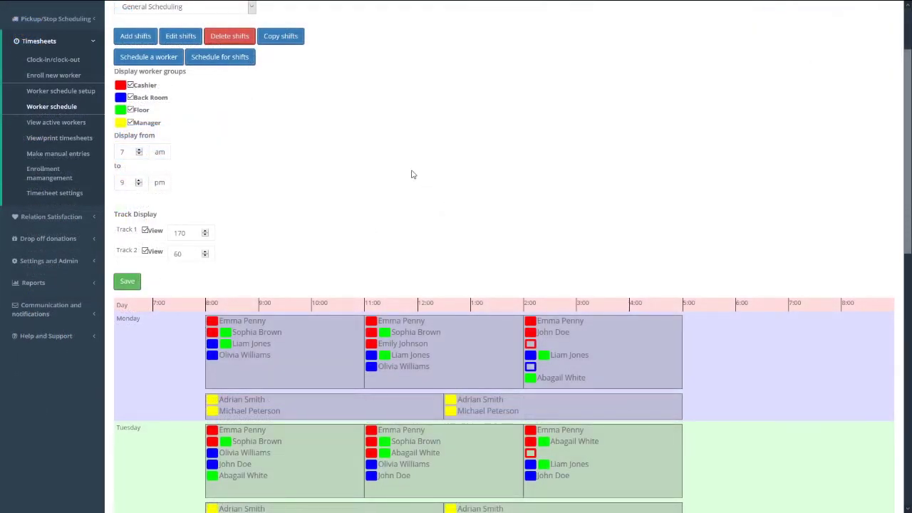
- Open the April hours table showing each worker's hours and the 355.5 grand total
{"action": "scroll", "coordinate": [412, 174], "scroll_direction": "down", "scroll_amount": 4}
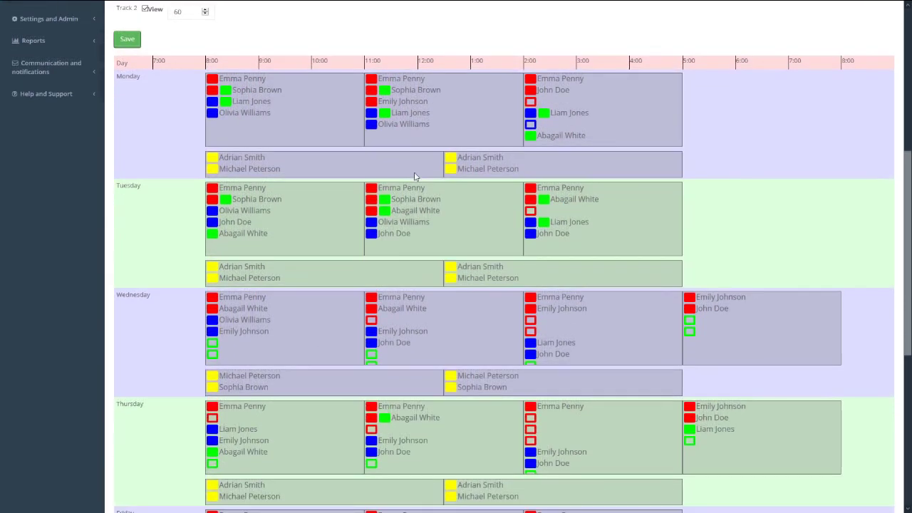
{"action": "scroll", "coordinate": [416, 176], "scroll_direction": "down", "scroll_amount": 6}
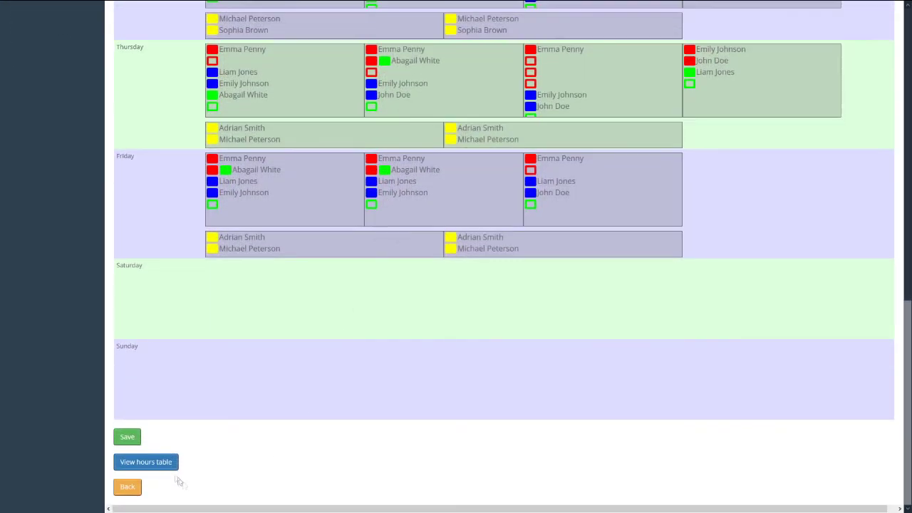
{"action": "left_click", "coordinate": [163, 462]}
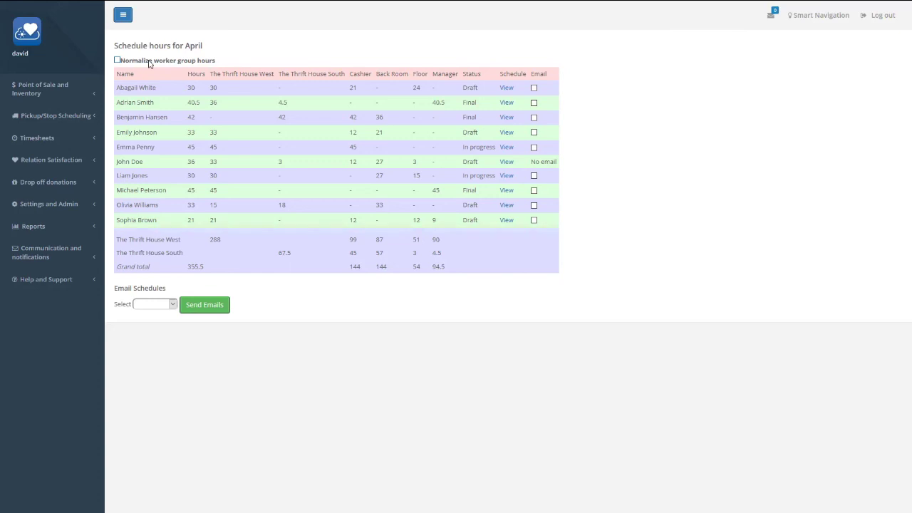
- Tick Normalize worker group hours to recalculate the April totals
{"action": "left_click", "coordinate": [149, 61]}
- Check one worker's individual April schedule and its prefilled email, then return to the hours table
{"action": "left_click", "coordinate": [507, 220]}
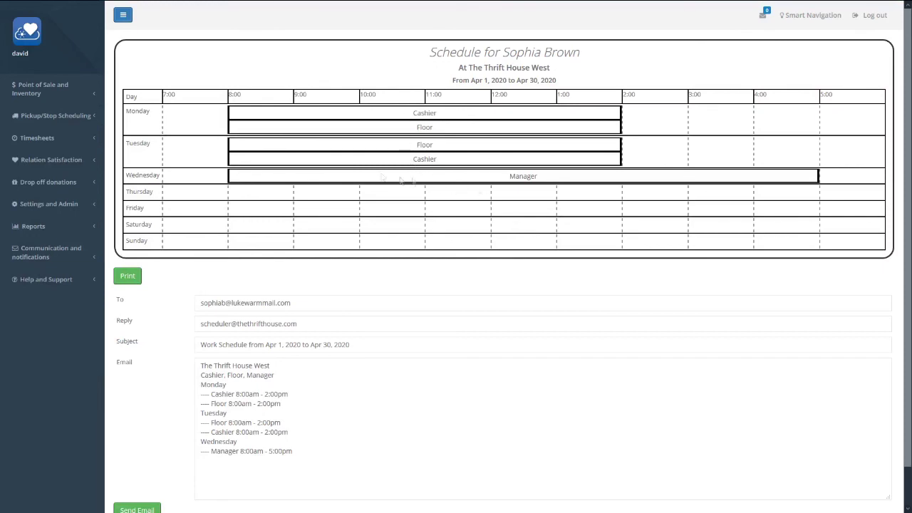
{"action": "scroll", "coordinate": [392, 311], "scroll_direction": "down", "scroll_amount": 1}
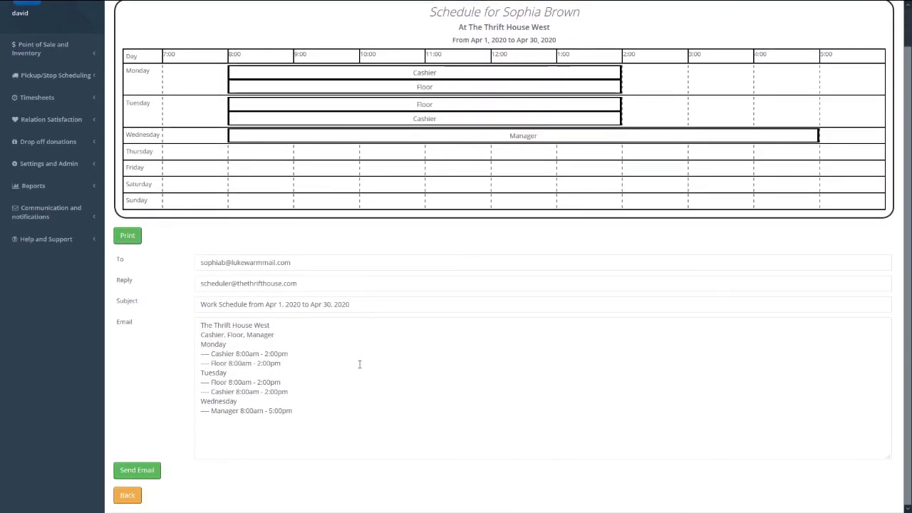
{"action": "left_click", "coordinate": [325, 418]}
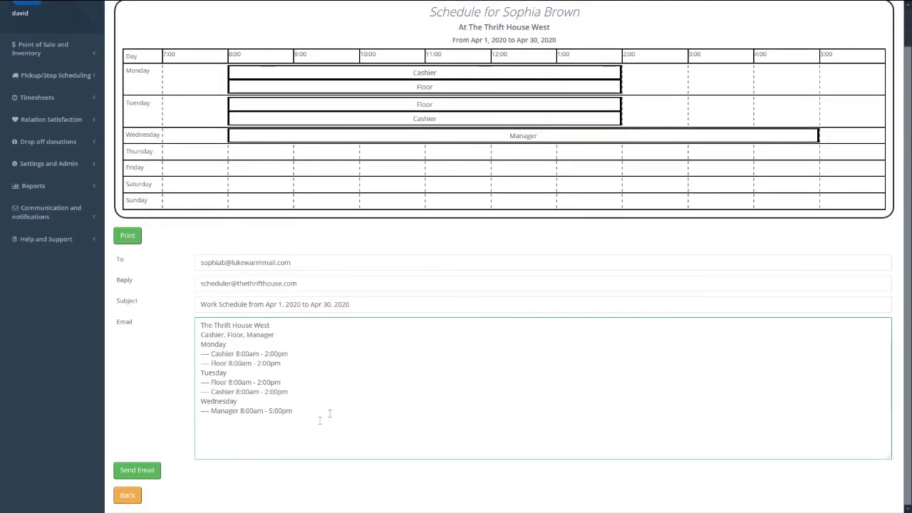
{"action": "left_click", "coordinate": [130, 495]}
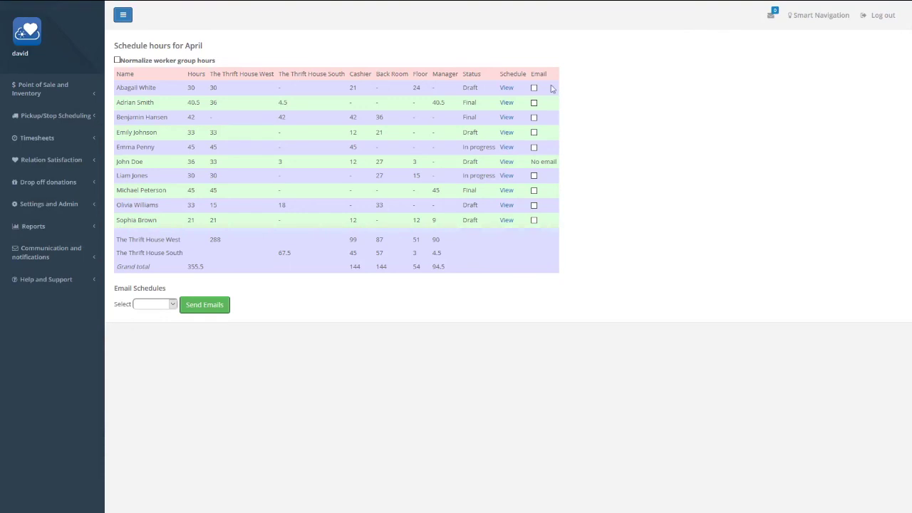
- Tick the Email boxes for four workers, select Draft, Final, and send the emails
{"action": "left_click", "coordinate": [533, 88]}
{"action": "left_click", "coordinate": [534, 102]}
{"action": "left_click", "coordinate": [534, 117]}
{"action": "left_click", "coordinate": [534, 205]}
{"action": "left_click", "coordinate": [165, 305]}
{"action": "left_click", "coordinate": [164, 337]}
{"action": "left_click", "coordinate": [205, 306]}
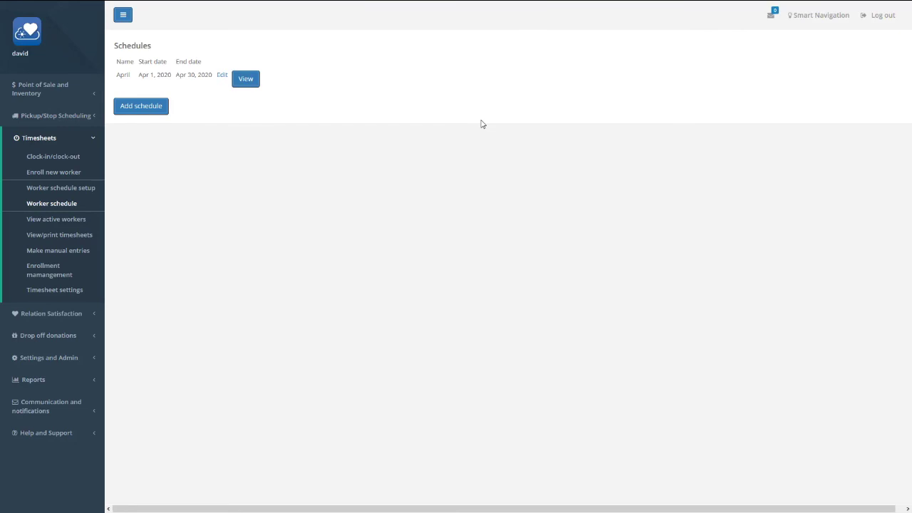
- Add a schedule with custom name 'May' running 05/01/2020 to 05/31/2020 and save it
{"action": "left_click", "coordinate": [145, 112]}
{"action": "left_click", "coordinate": [194, 62]}
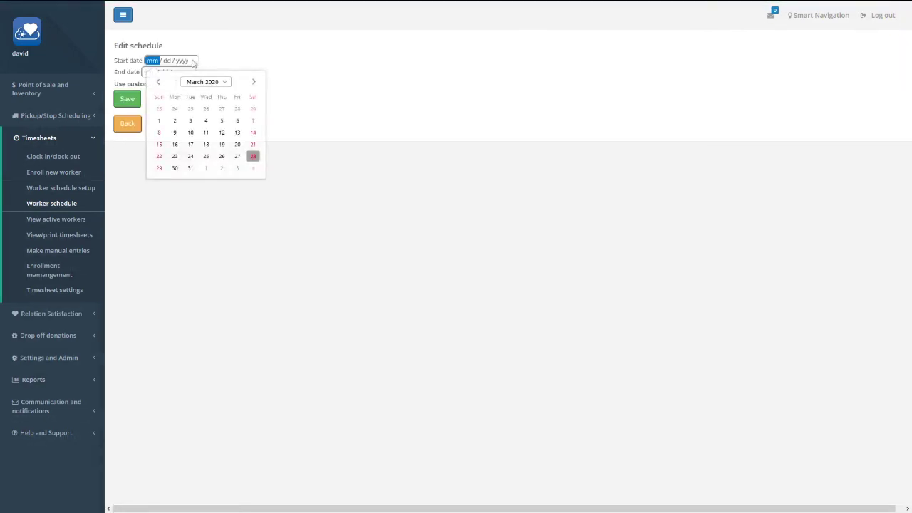
{"action": "left_click", "coordinate": [255, 82]}
{"action": "left_click", "coordinate": [255, 82]}
{"action": "left_click", "coordinate": [238, 108]}
{"action": "left_click", "coordinate": [191, 73]}
{"action": "left_click", "coordinate": [189, 72]}
{"action": "left_click", "coordinate": [250, 93]}
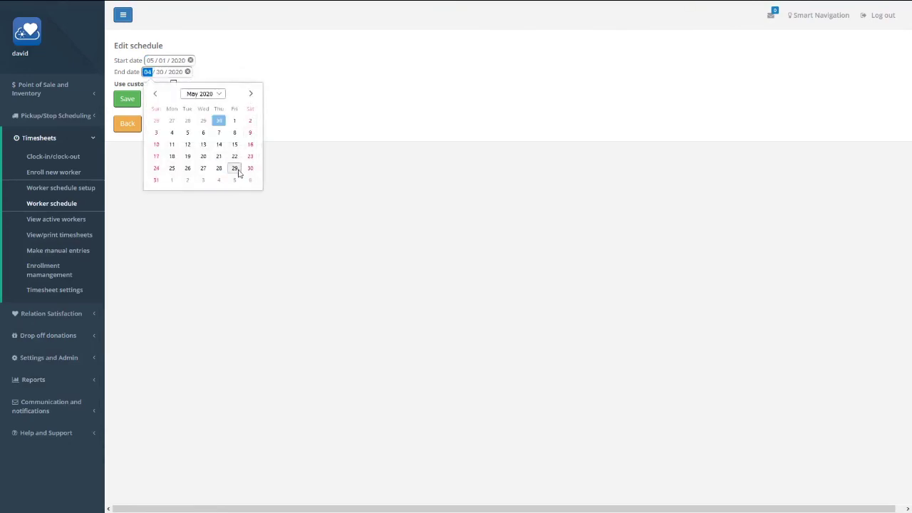
{"action": "left_click", "coordinate": [156, 180]}
{"action": "left_click", "coordinate": [173, 83]}
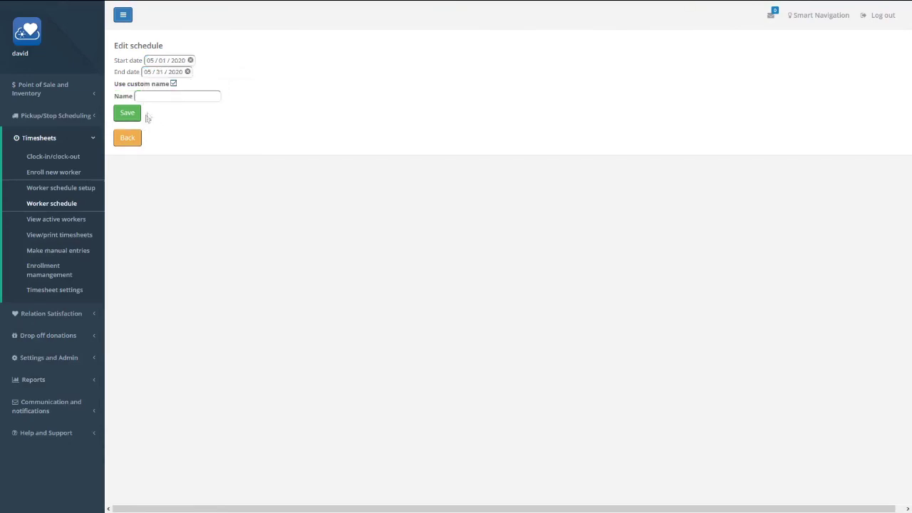
{"action": "left_click", "coordinate": [145, 97]}
{"action": "type", "text": "May"}
{"action": "left_click", "coordinate": [136, 112]}
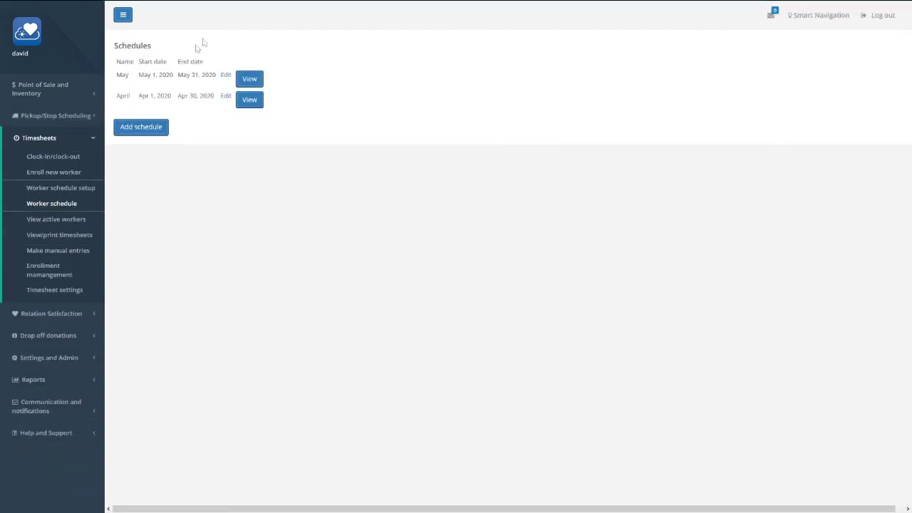
- Copy April's West shifts into May, including workers needed and workers scheduled
{"action": "left_click", "coordinate": [259, 82]}
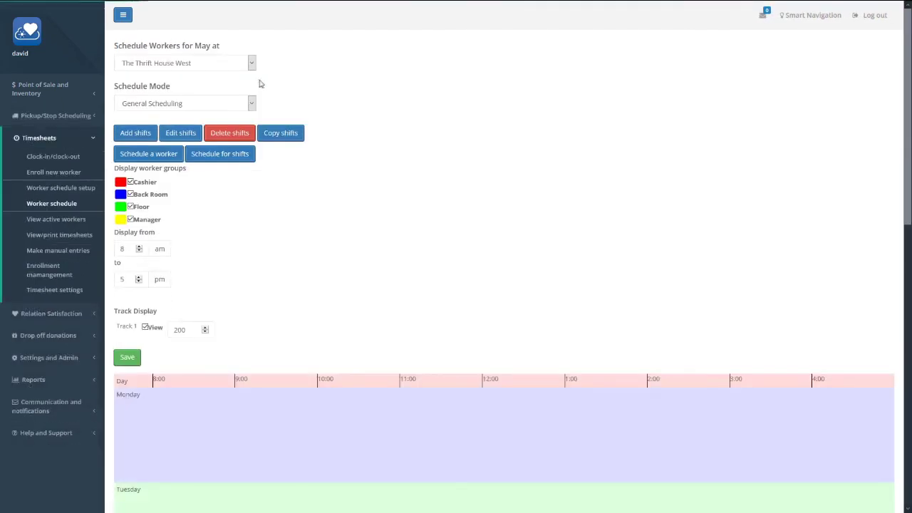
{"action": "left_click", "coordinate": [291, 139]}
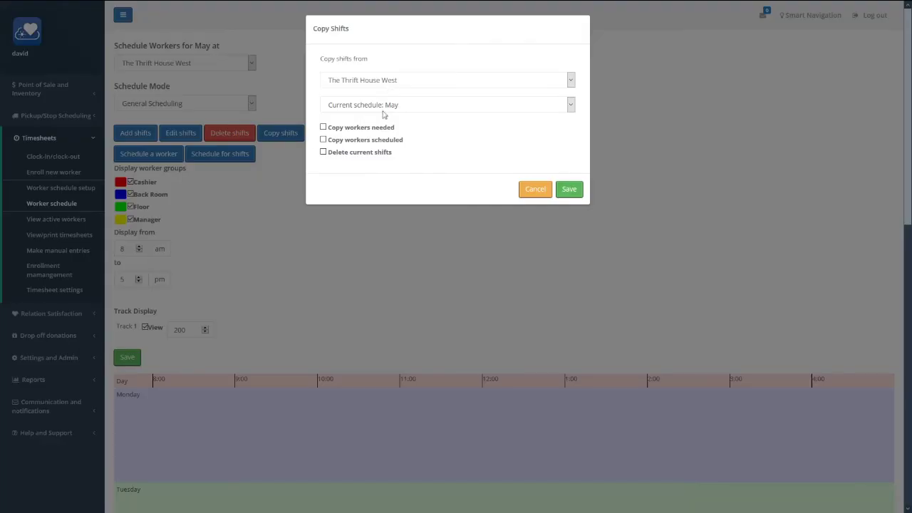
{"action": "left_click", "coordinate": [385, 107]}
{"action": "left_click", "coordinate": [371, 131]}
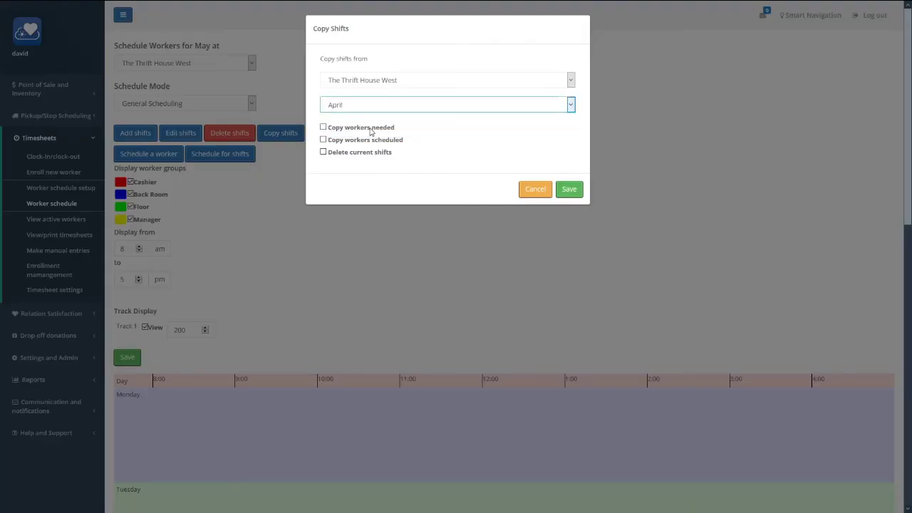
{"action": "left_click", "coordinate": [355, 131]}
{"action": "left_click", "coordinate": [353, 143]}
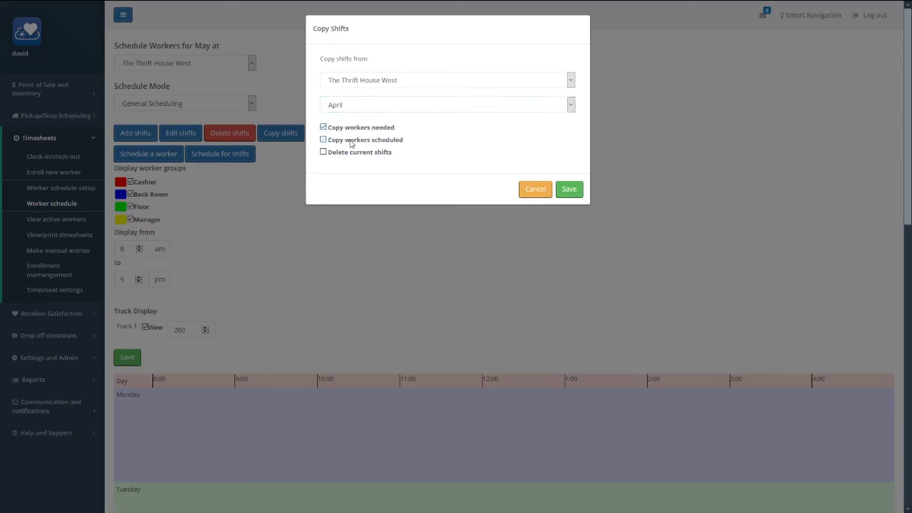
{"action": "left_click", "coordinate": [571, 192]}
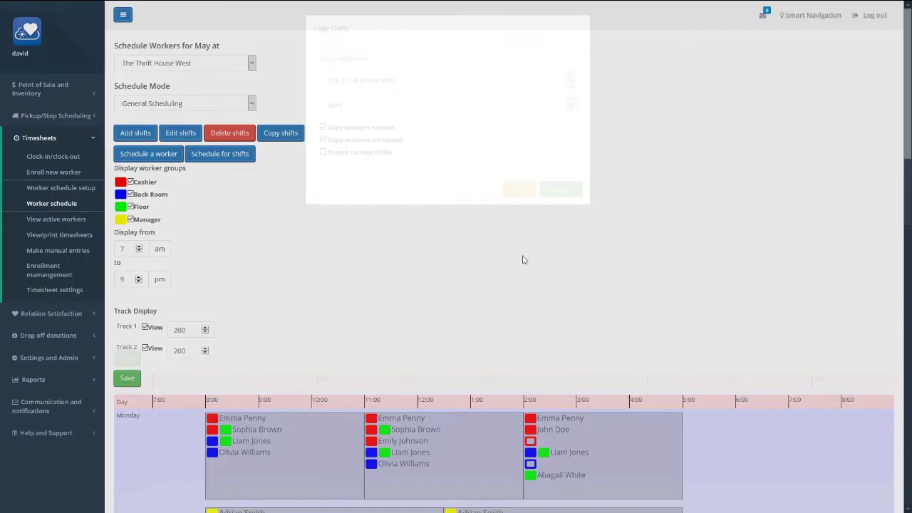
{"action": "scroll", "coordinate": [519, 255], "scroll_direction": "down", "scroll_amount": 4}
{"action": "scroll", "coordinate": [529, 236], "scroll_direction": "up", "scroll_amount": 4}
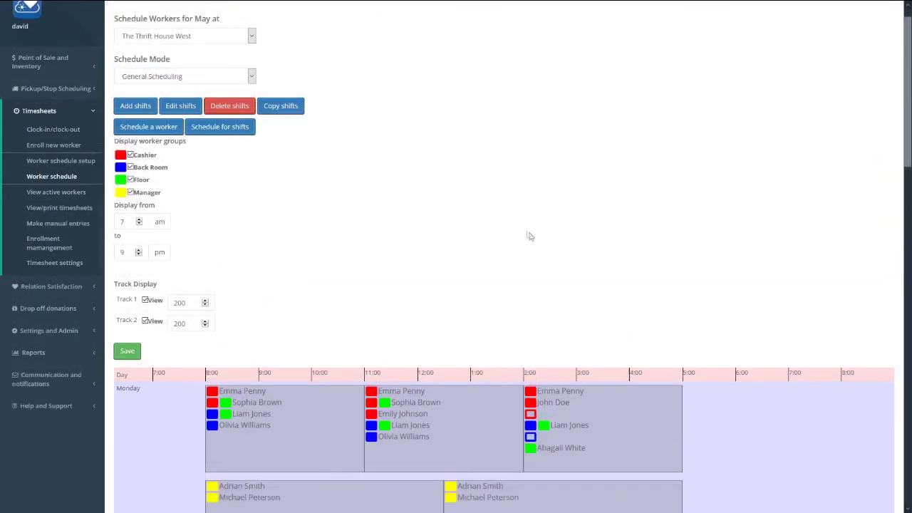
- Copy April's shifts and scheduled workers into May for The Thrift House South, then return to West
{"action": "left_click", "coordinate": [153, 63]}
{"action": "left_click", "coordinate": [178, 88]}
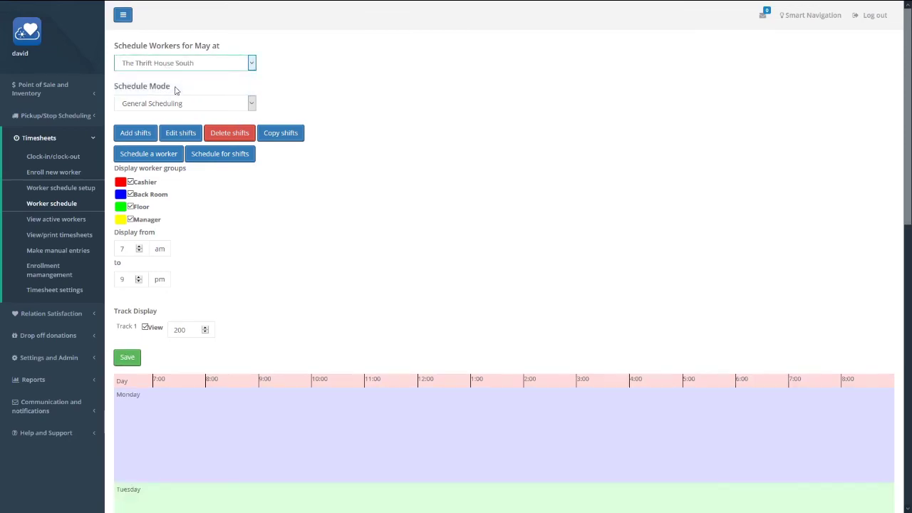
{"action": "left_click", "coordinate": [289, 135]}
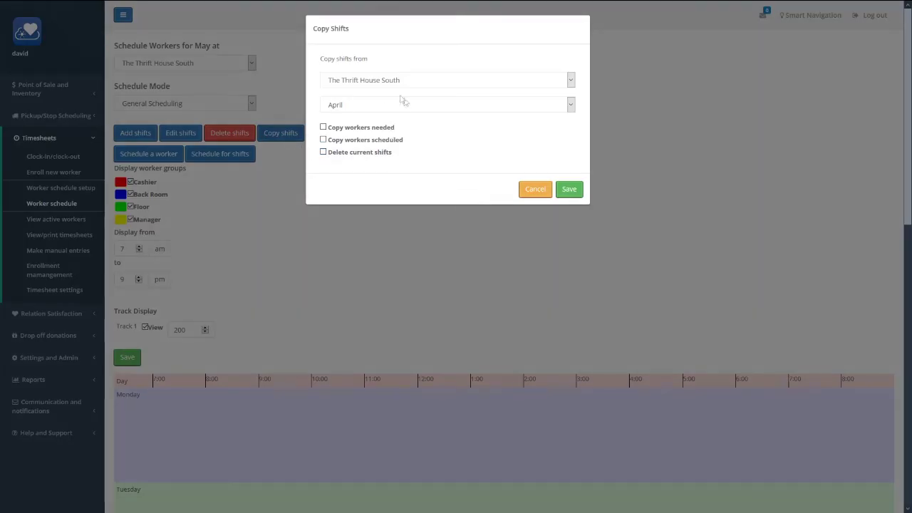
{"action": "left_click", "coordinate": [355, 141]}
{"action": "left_click", "coordinate": [572, 191]}
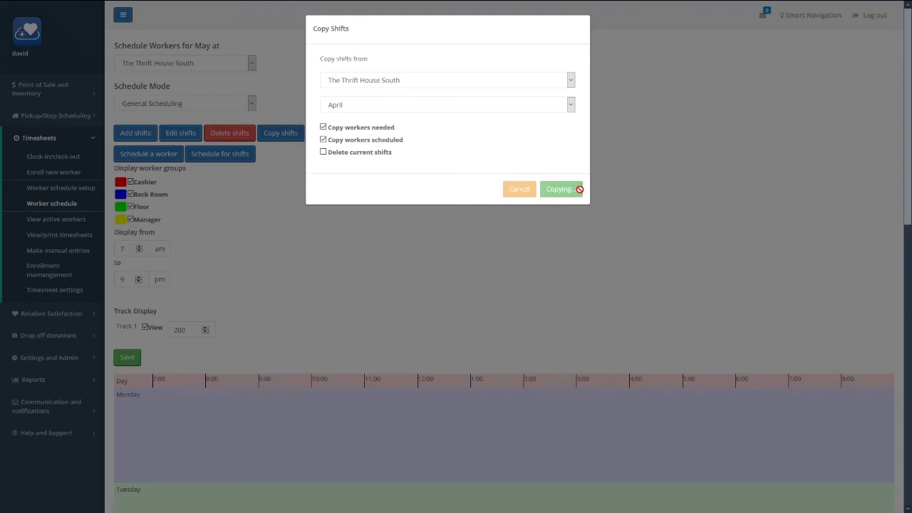
{"action": "scroll", "coordinate": [504, 237], "scroll_direction": "down", "scroll_amount": 5}
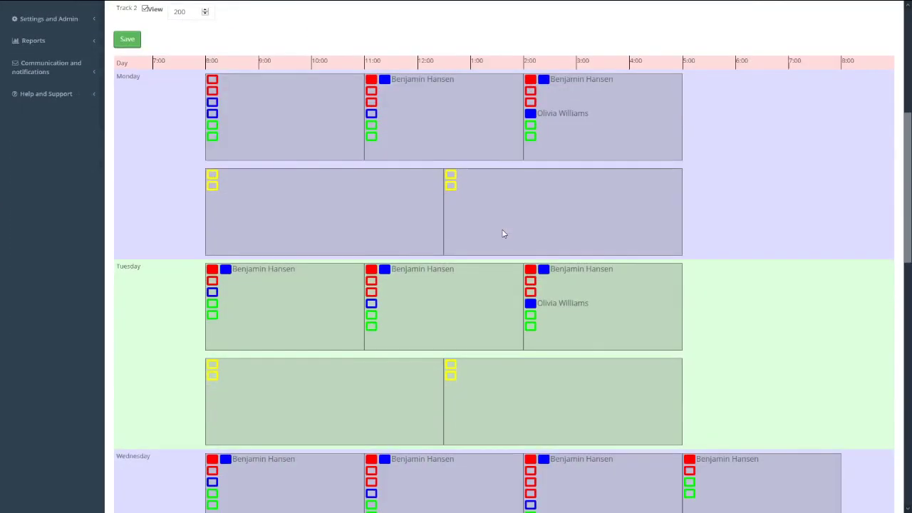
{"action": "scroll", "coordinate": [503, 234], "scroll_direction": "up", "scroll_amount": 5}
{"action": "left_click", "coordinate": [191, 70]}
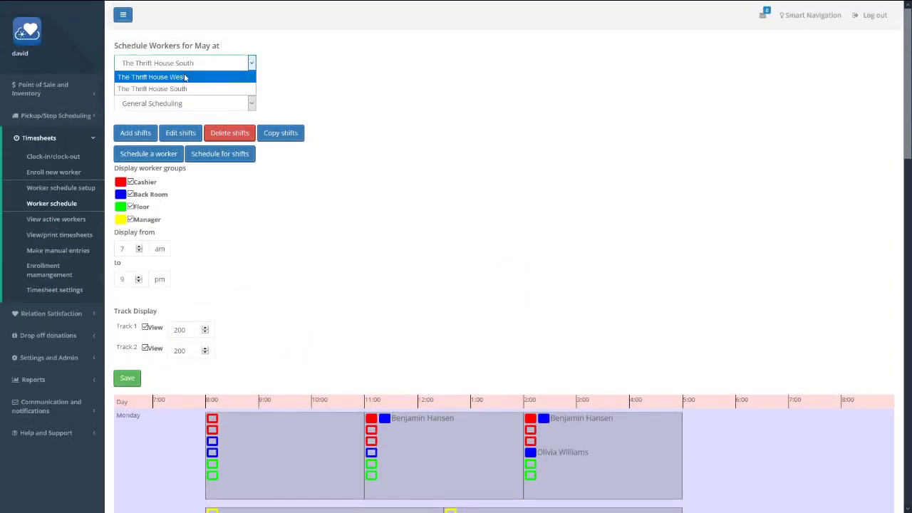
{"action": "left_click", "coordinate": [209, 87]}
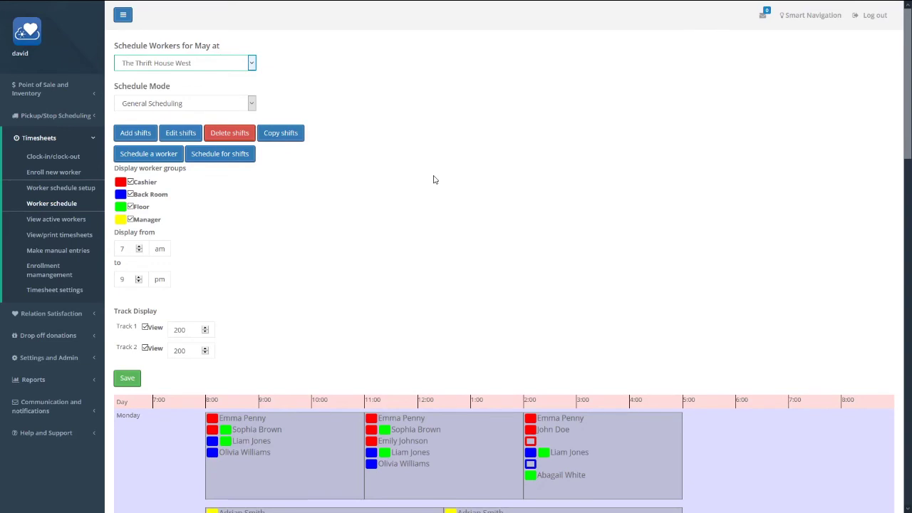